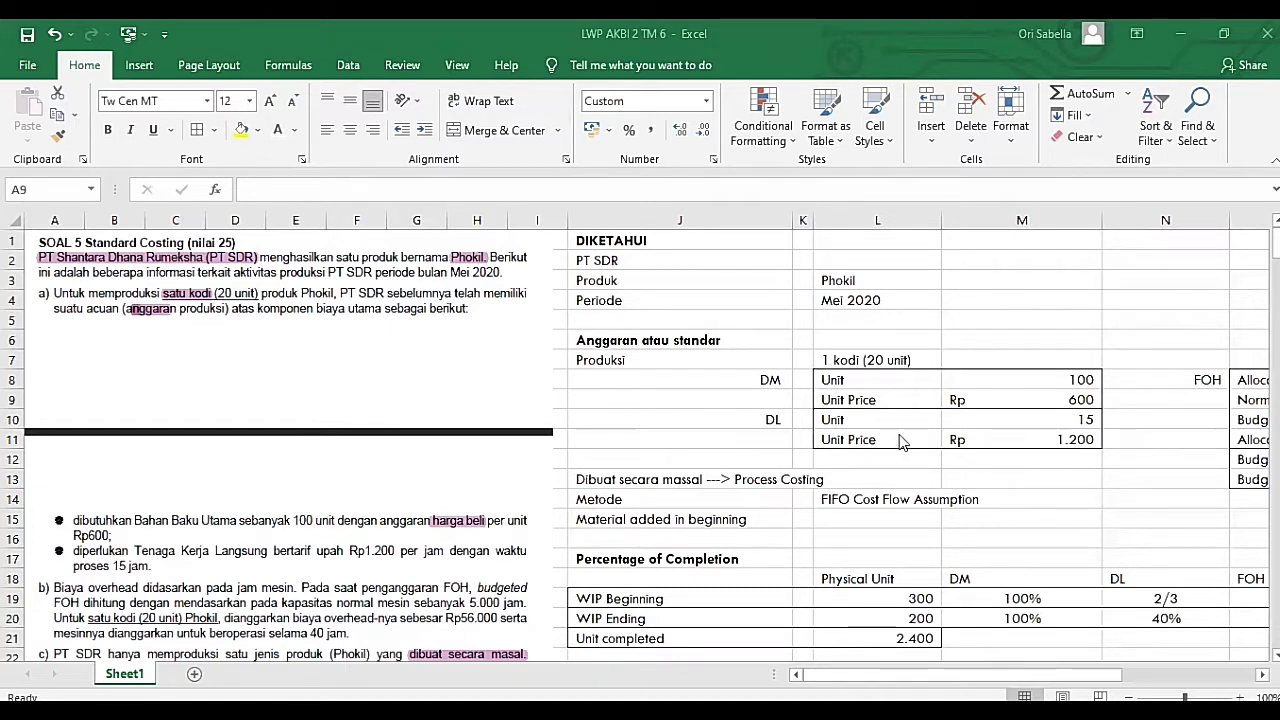
Review parts a and b of the problem text against the standard DM, DL and FOH data in the Anggaran atau standar section.
{"action": "scroll", "coordinate": [392, 548], "scroll_direction": "down", "scroll_amount": 1}
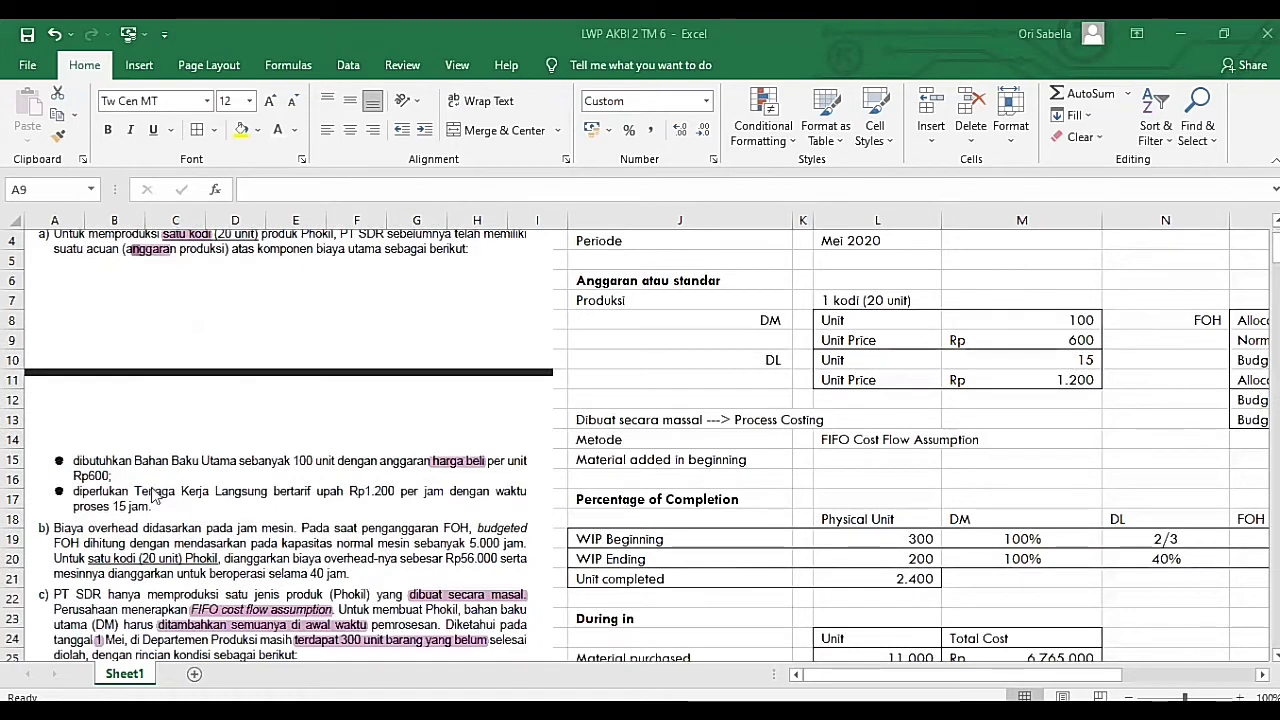
{"action": "scroll", "coordinate": [112, 510], "scroll_direction": "down", "scroll_amount": 1}
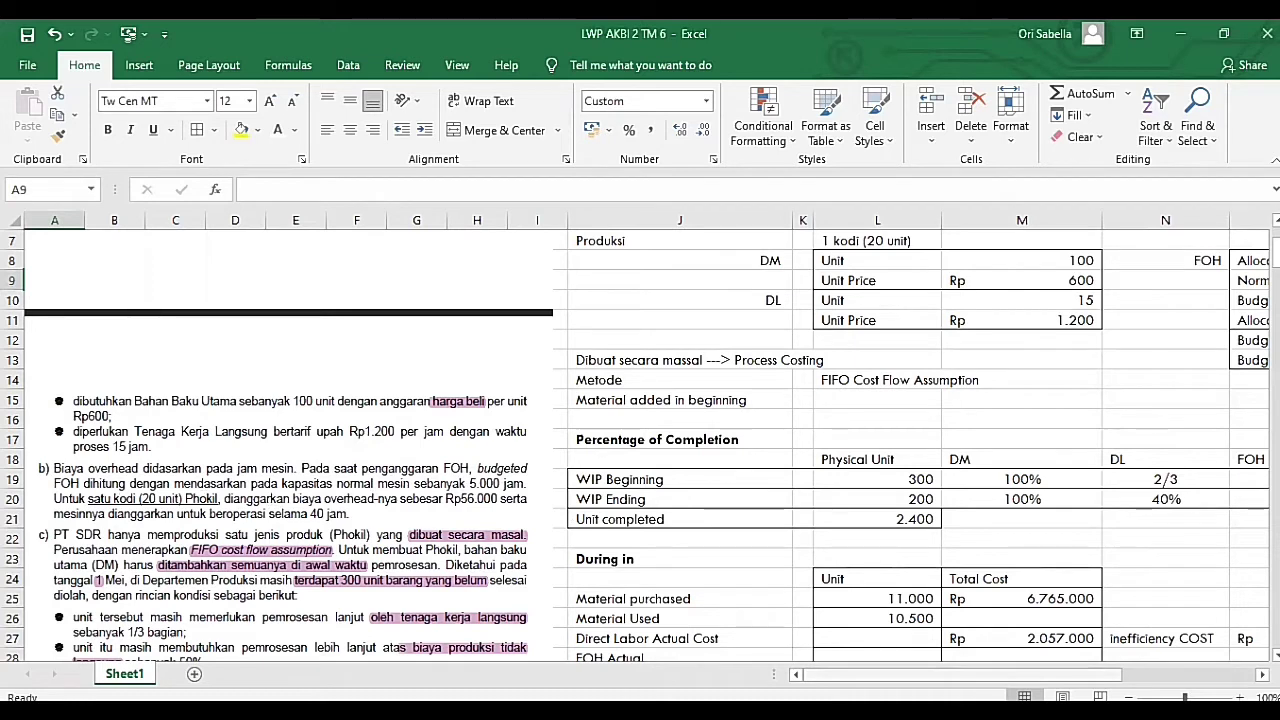
{"action": "scroll", "coordinate": [1078, 660], "scroll_direction": "right", "scroll_amount": 5}
{"action": "scroll", "coordinate": [1100, 586], "scroll_direction": "up", "scroll_amount": 1}
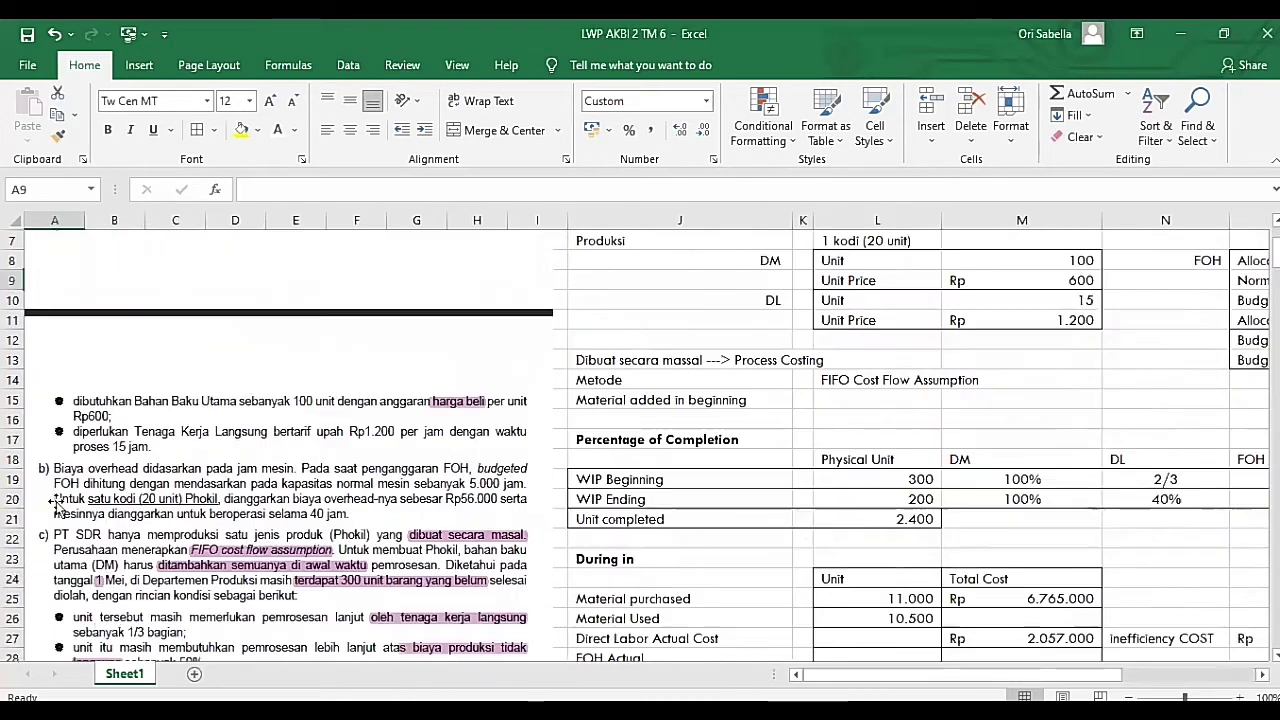
{"action": "scroll", "coordinate": [500, 500], "scroll_direction": "left", "scroll_amount": 3}
{"action": "scroll", "coordinate": [500, 500], "scroll_direction": "down", "scroll_amount": 1}
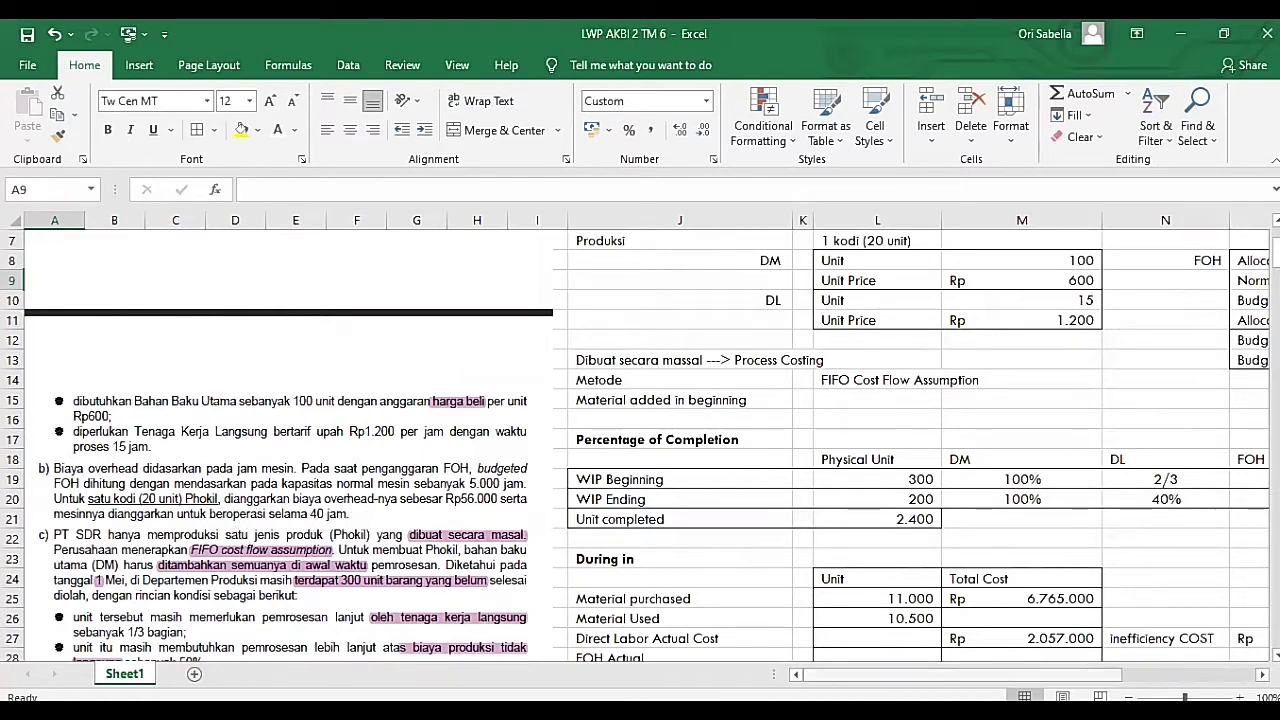
{"action": "scroll", "coordinate": [1022, 645], "scroll_direction": "right", "scroll_amount": 3}
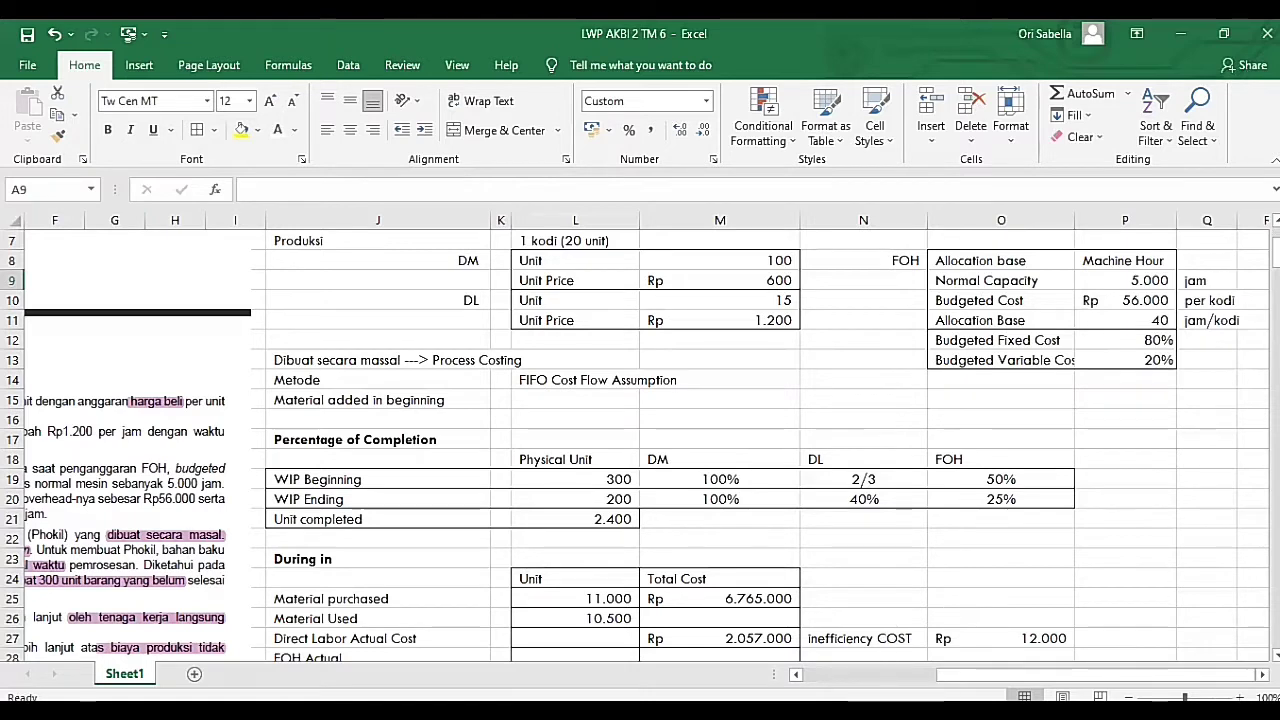
{"action": "scroll", "coordinate": [640, 450], "scroll_direction": "left", "scroll_amount": 5}
{"action": "scroll", "coordinate": [640, 450], "scroll_direction": "down", "scroll_amount": 1}
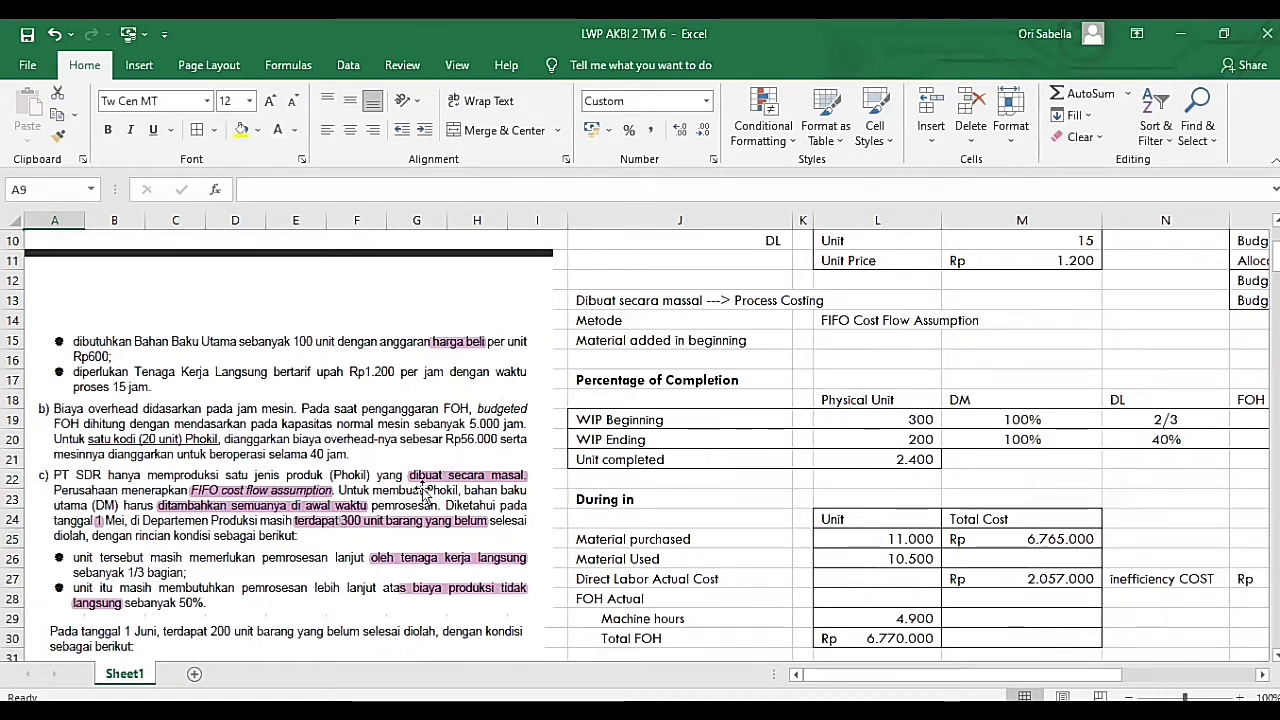
Check the WIP Beginning physical units and the DM, DL and FOH completion percentages against part c of the problem text.
{"action": "scroll", "coordinate": [510, 428], "scroll_direction": "down", "scroll_amount": 4}
{"action": "scroll", "coordinate": [510, 428], "scroll_direction": "up", "scroll_amount": 4}
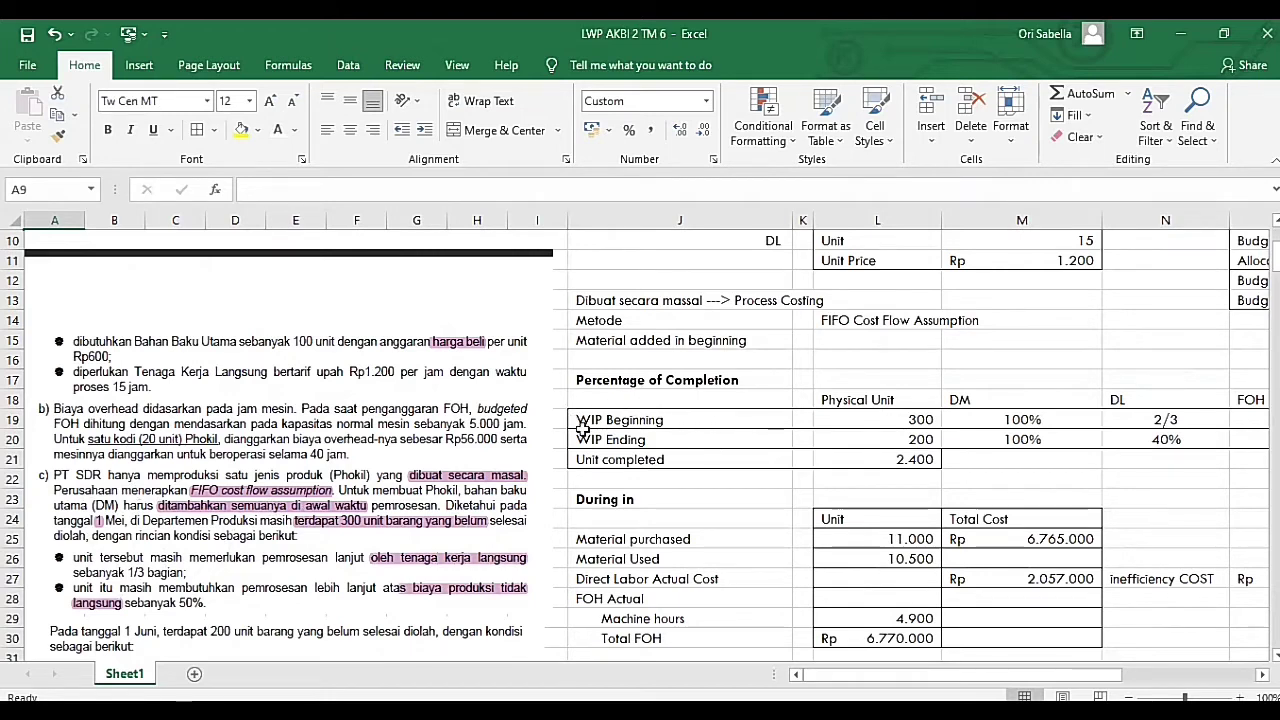
{"action": "left_click", "coordinate": [843, 422]}
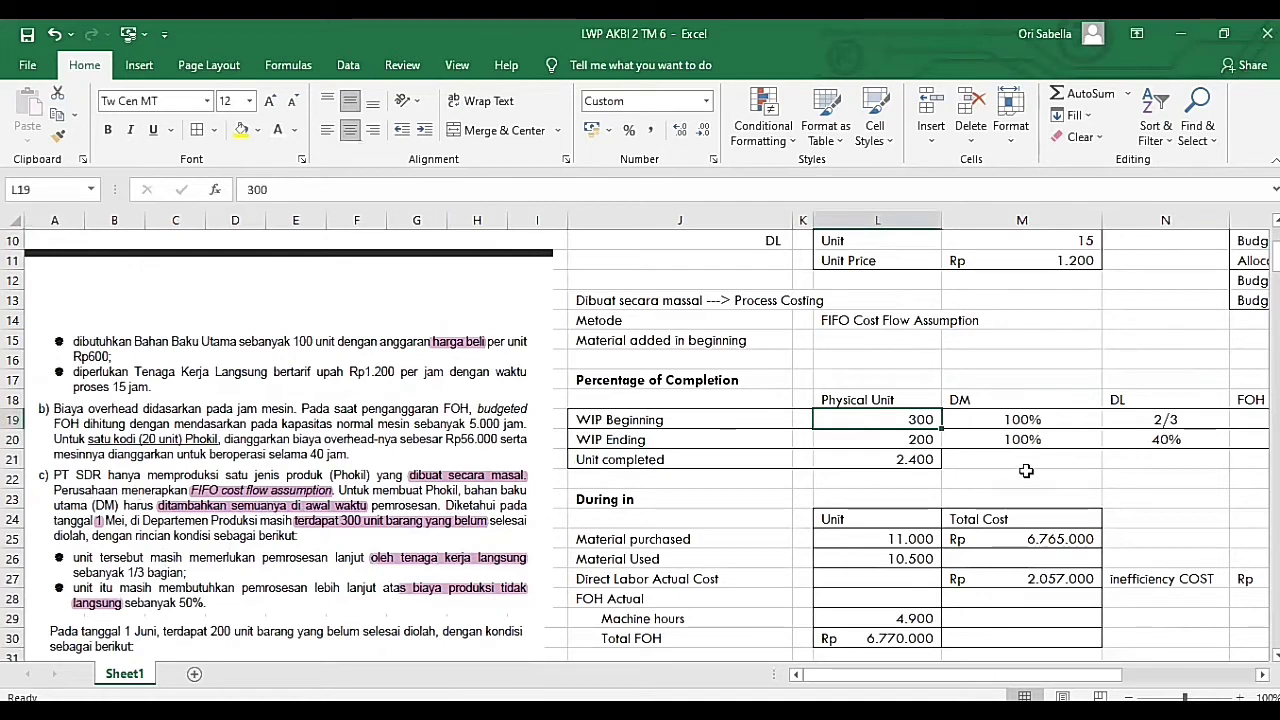
{"action": "left_click", "coordinate": [1018, 394]}
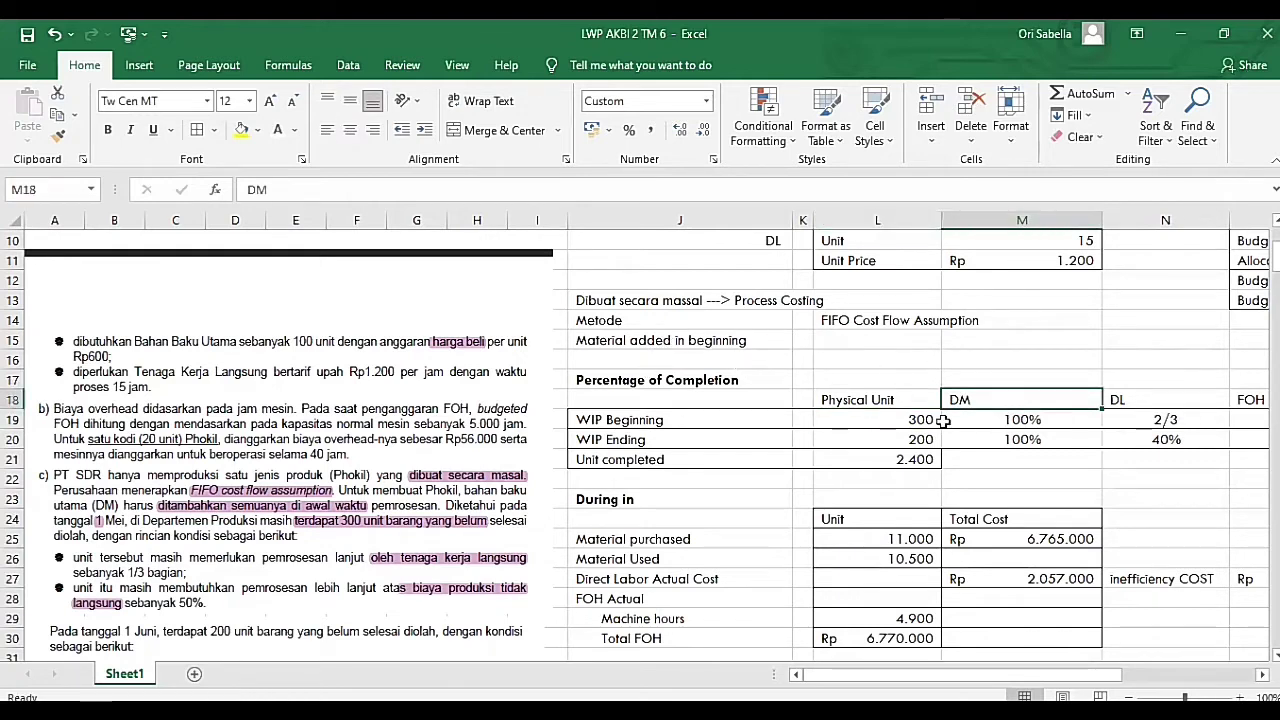
{"action": "left_click", "coordinate": [1028, 418]}
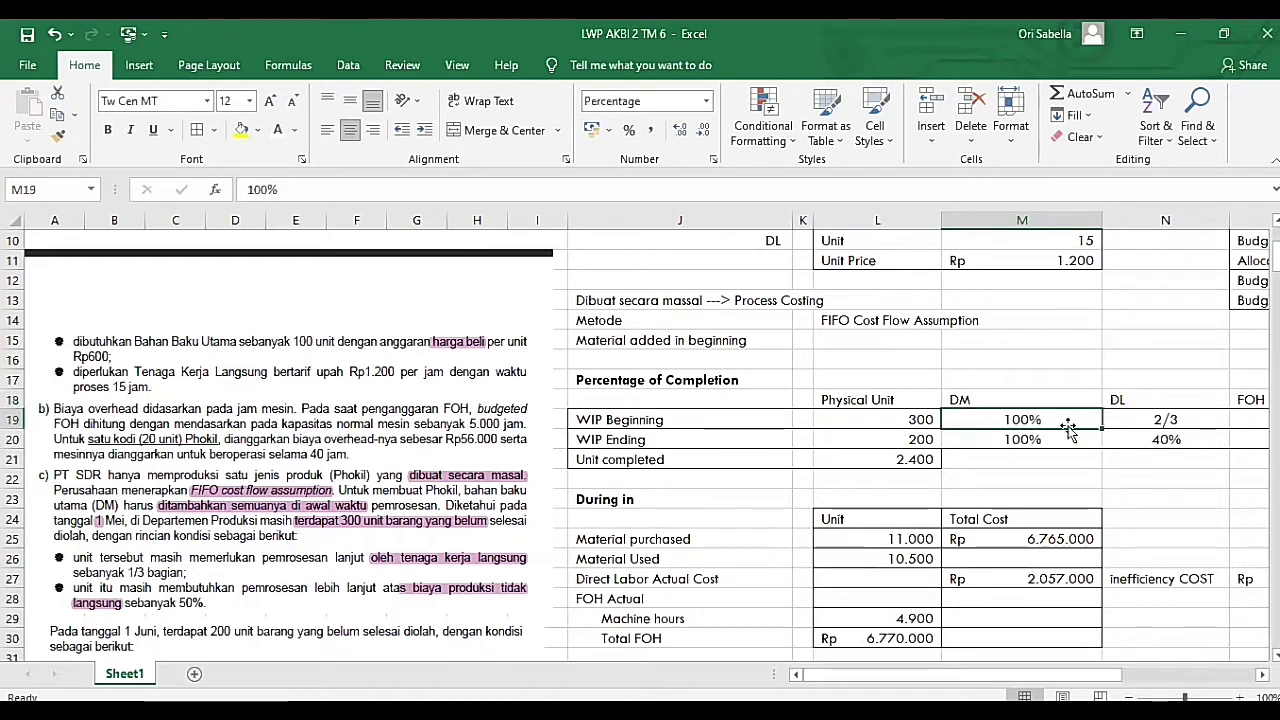
{"action": "left_click", "coordinate": [1150, 398]}
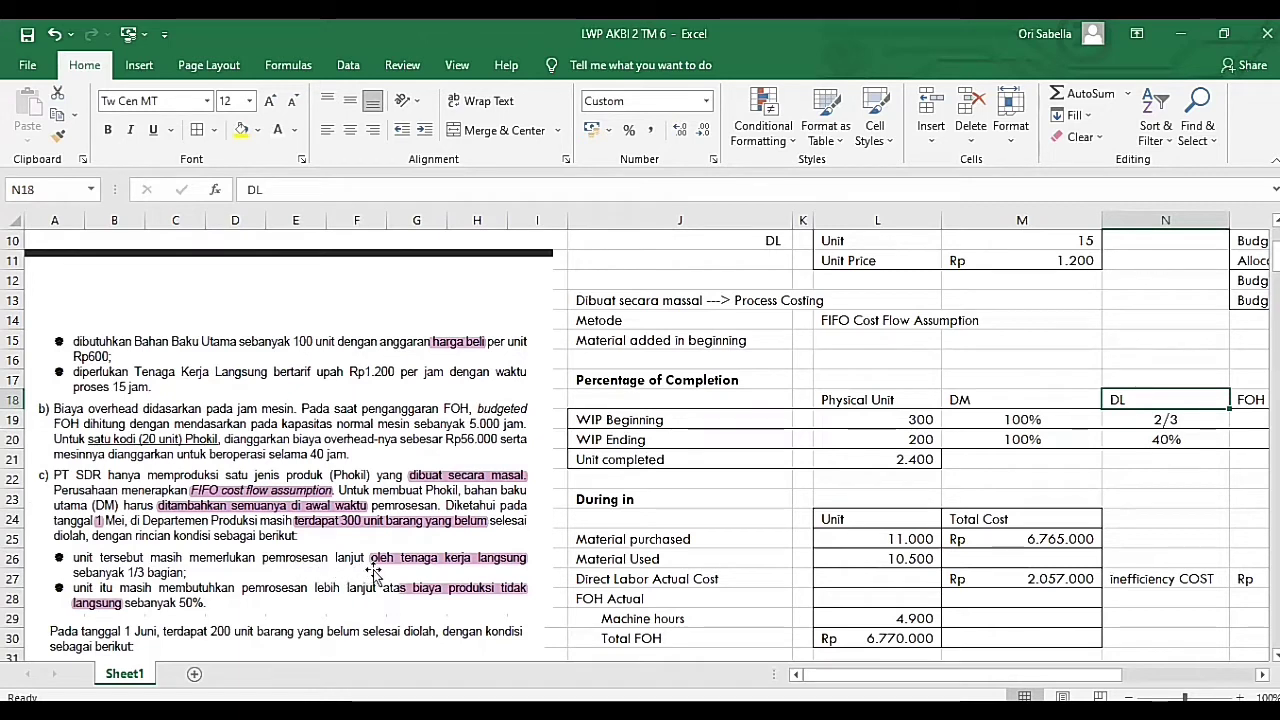
{"action": "left_click", "coordinate": [1128, 420]}
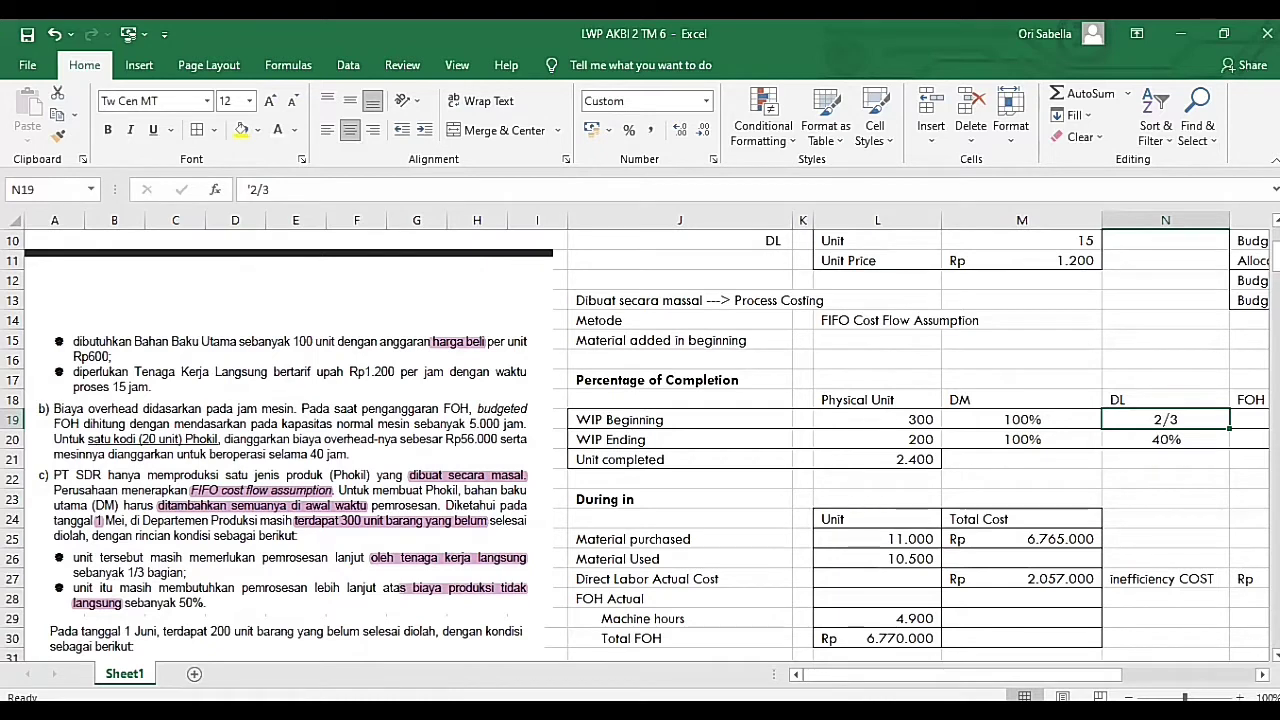
{"action": "scroll", "coordinate": [1038, 388], "scroll_direction": "right", "scroll_amount": 3}
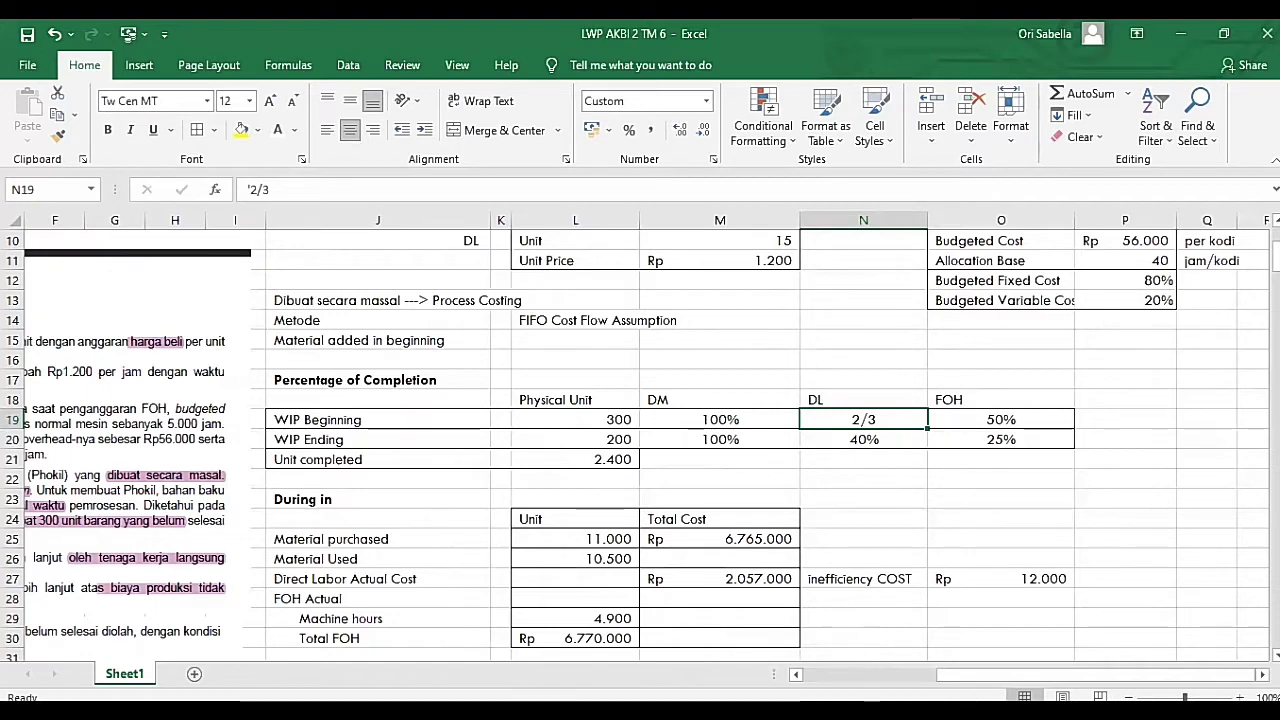
{"action": "scroll", "coordinate": [588, 622], "scroll_direction": "left", "scroll_amount": 3}
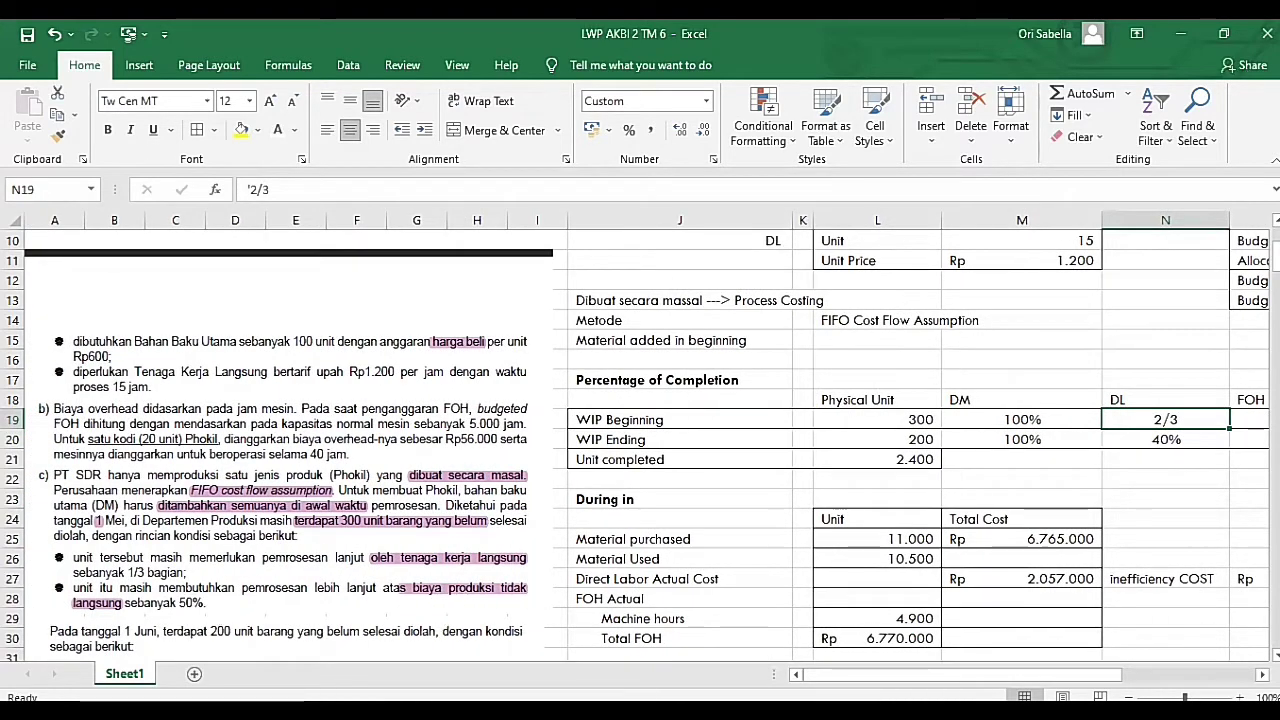
{"action": "scroll", "coordinate": [1056, 422], "scroll_direction": "right", "scroll_amount": 3}
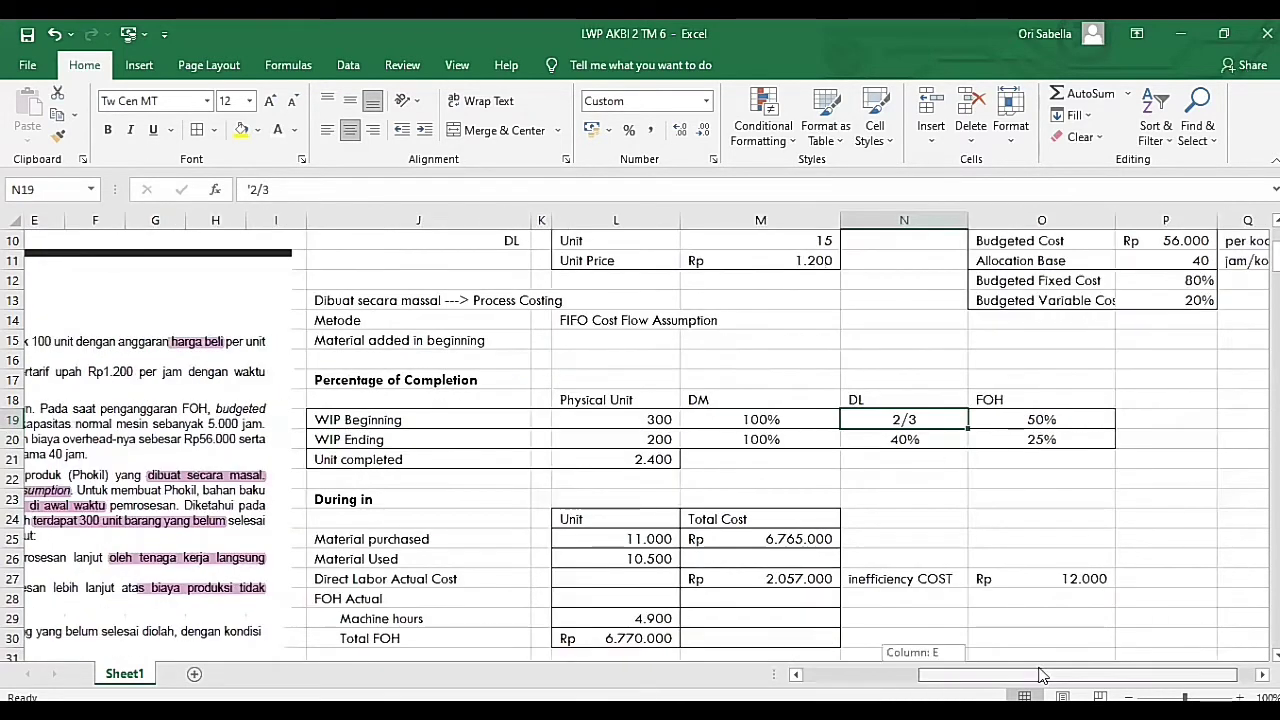
{"action": "scroll", "coordinate": [1056, 422], "scroll_direction": "left", "scroll_amount": 1}
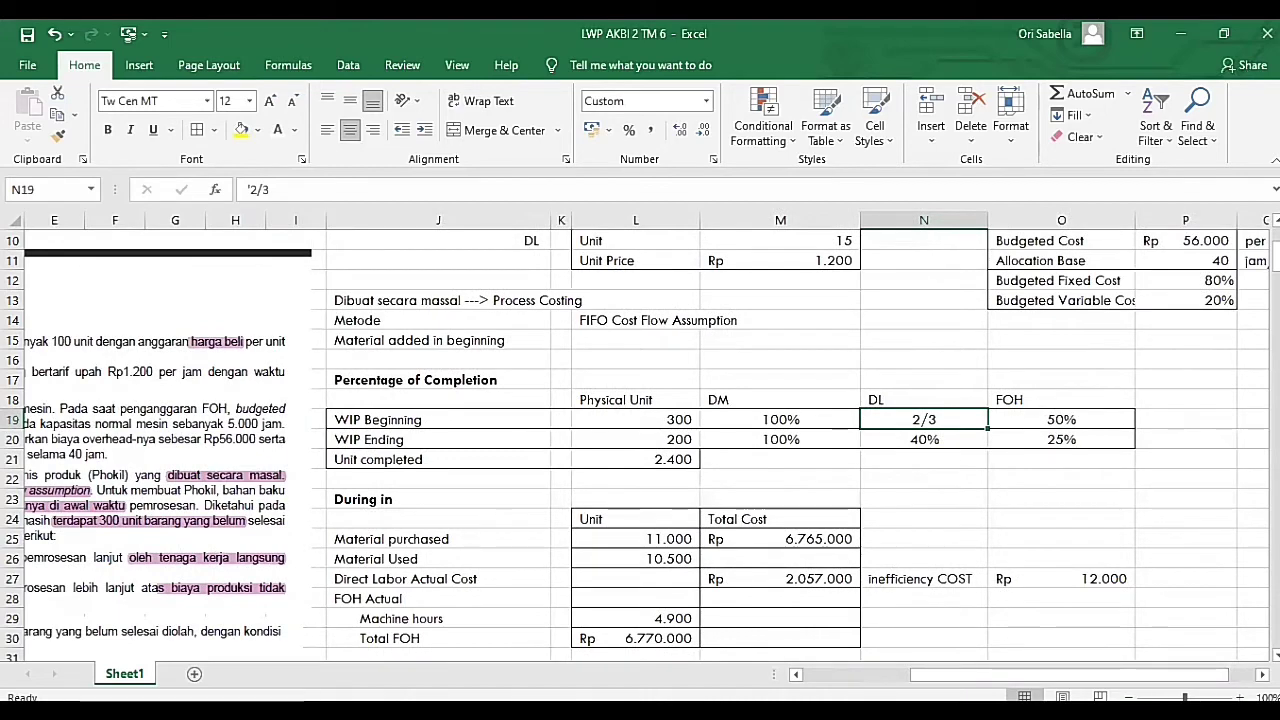
{"action": "scroll", "coordinate": [60, 650], "scroll_direction": "left", "scroll_amount": 3}
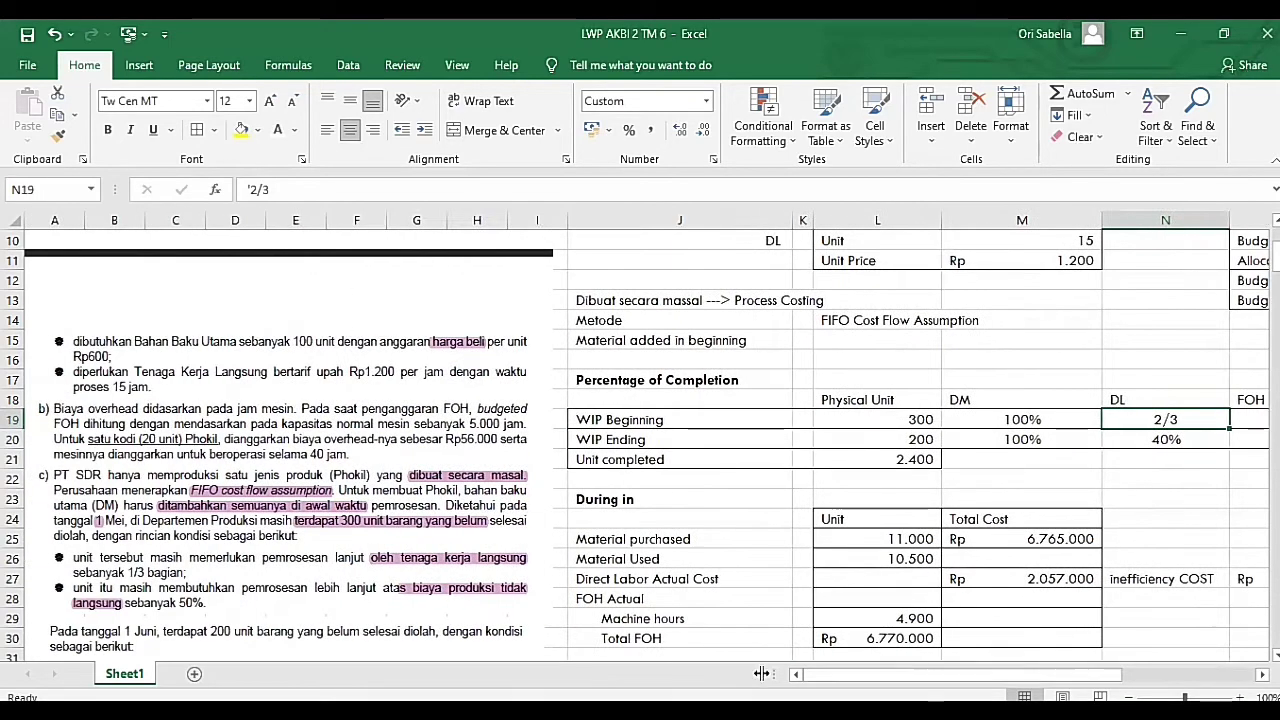
Check the WIP Ending completion percentages, including FOH, against the 1 Juni conditions in the problem text.
{"action": "scroll", "coordinate": [60, 650], "scroll_direction": "down", "scroll_amount": 2}
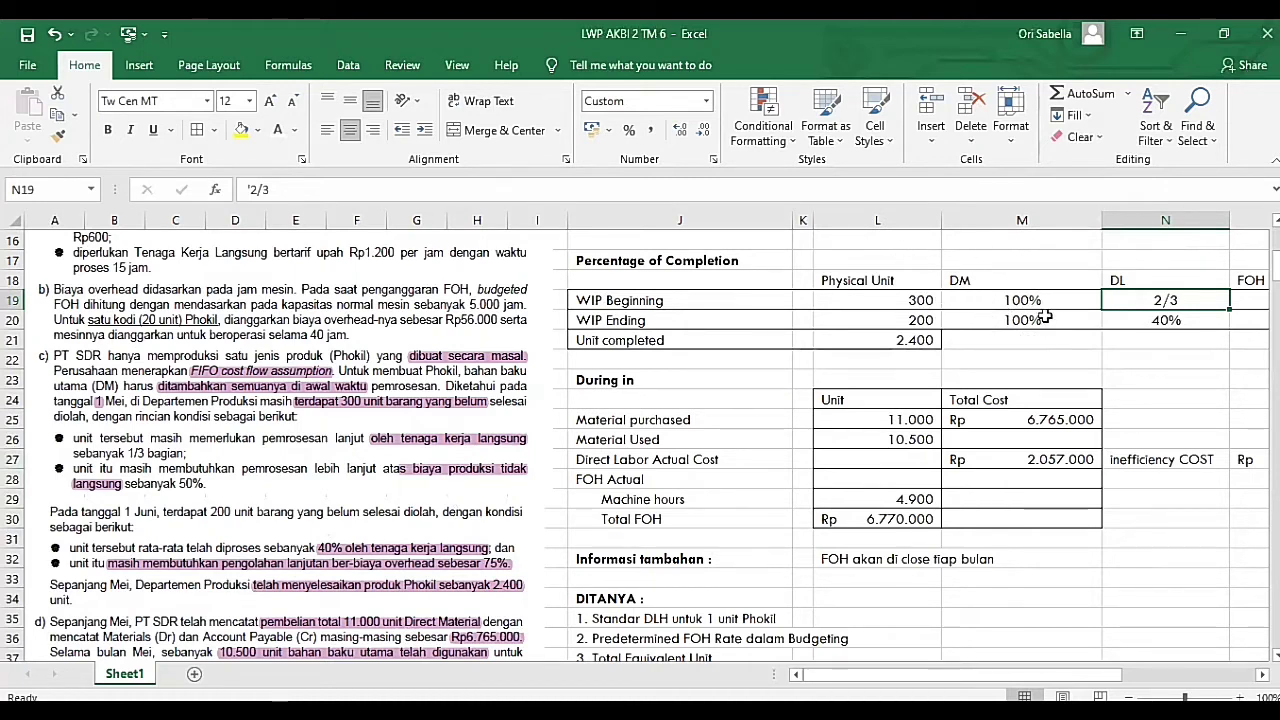
{"action": "scroll", "coordinate": [1044, 358], "scroll_direction": "up", "scroll_amount": 1}
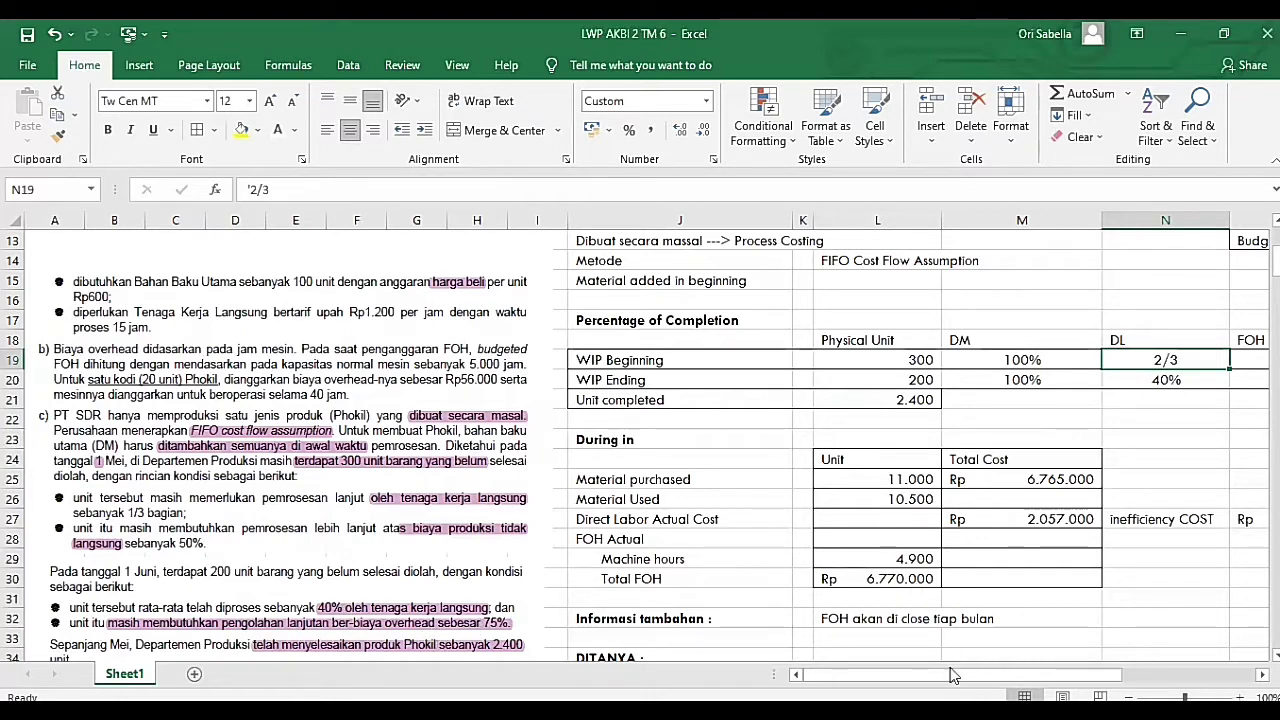
{"action": "left_click_drag", "start_coordinate": [1012, 676], "coordinate": [1024, 676]}
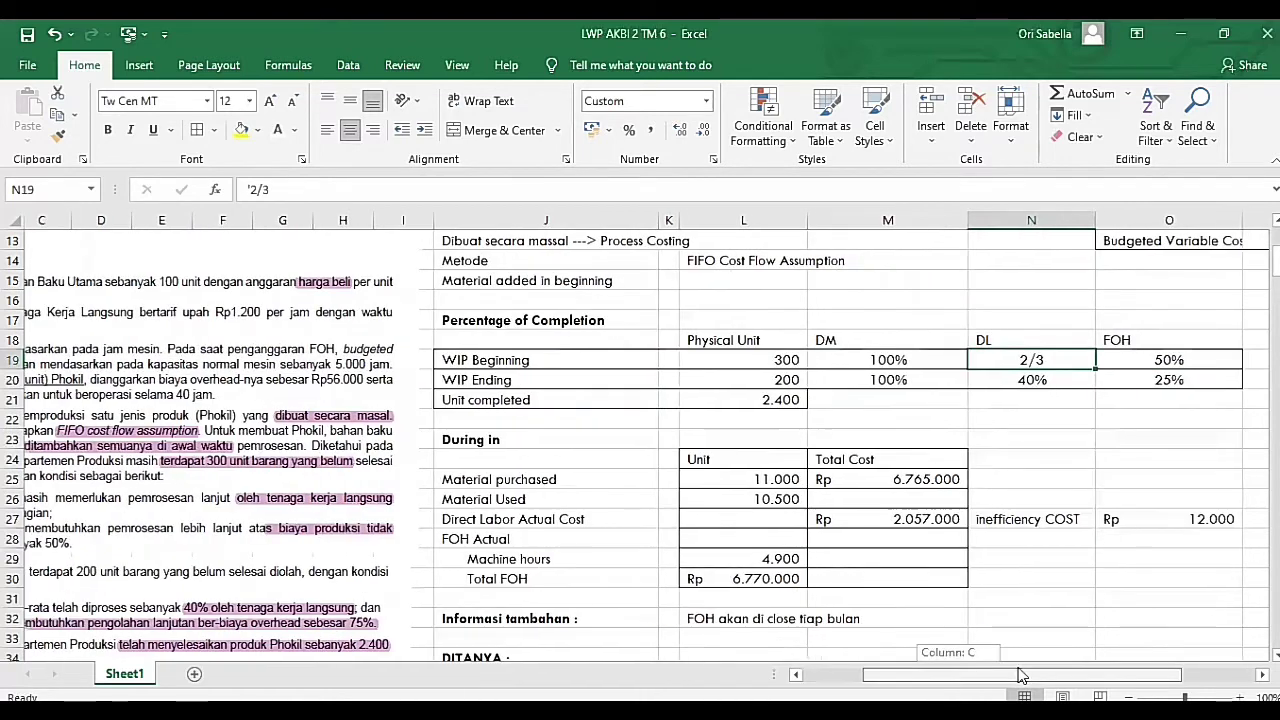
{"action": "left_click", "coordinate": [1155, 386]}
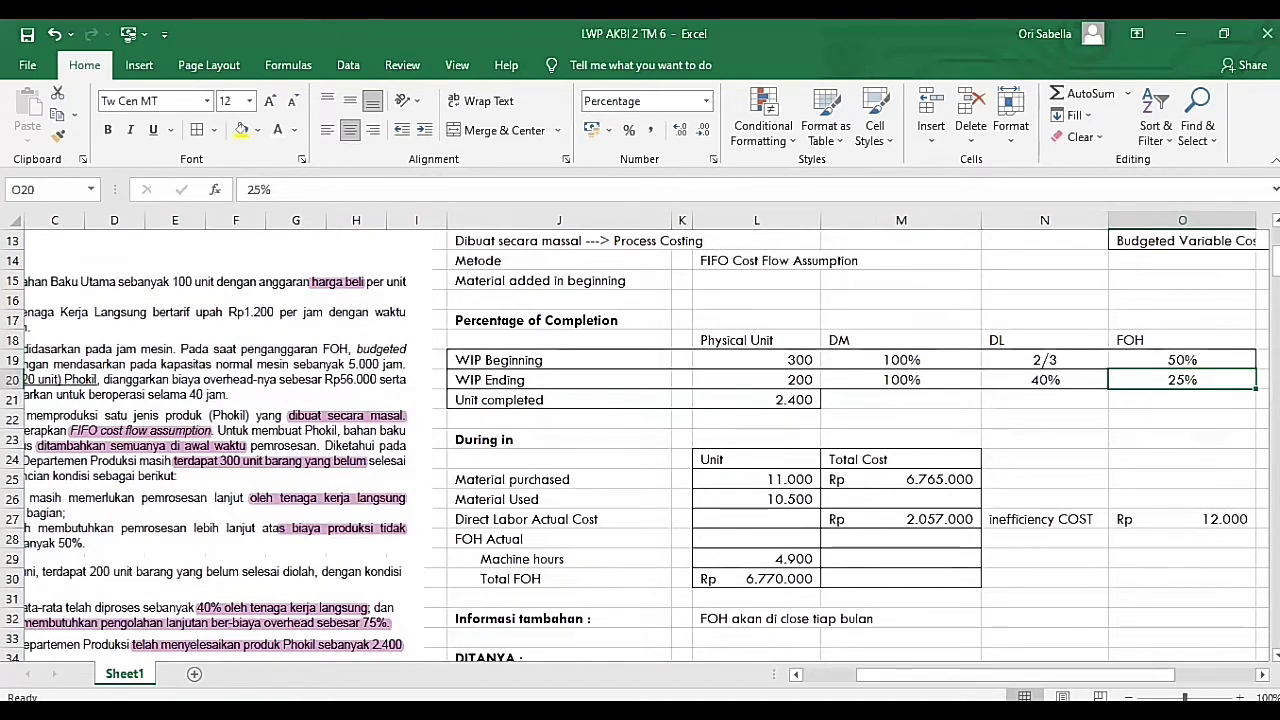
{"action": "scroll", "coordinate": [300, 450], "scroll_direction": "left", "scroll_amount": 2}
Compare the material purchased and material used rows of the During in table with part d of the problem text.
{"action": "scroll", "coordinate": [300, 450], "scroll_direction": "down", "scroll_amount": 1}
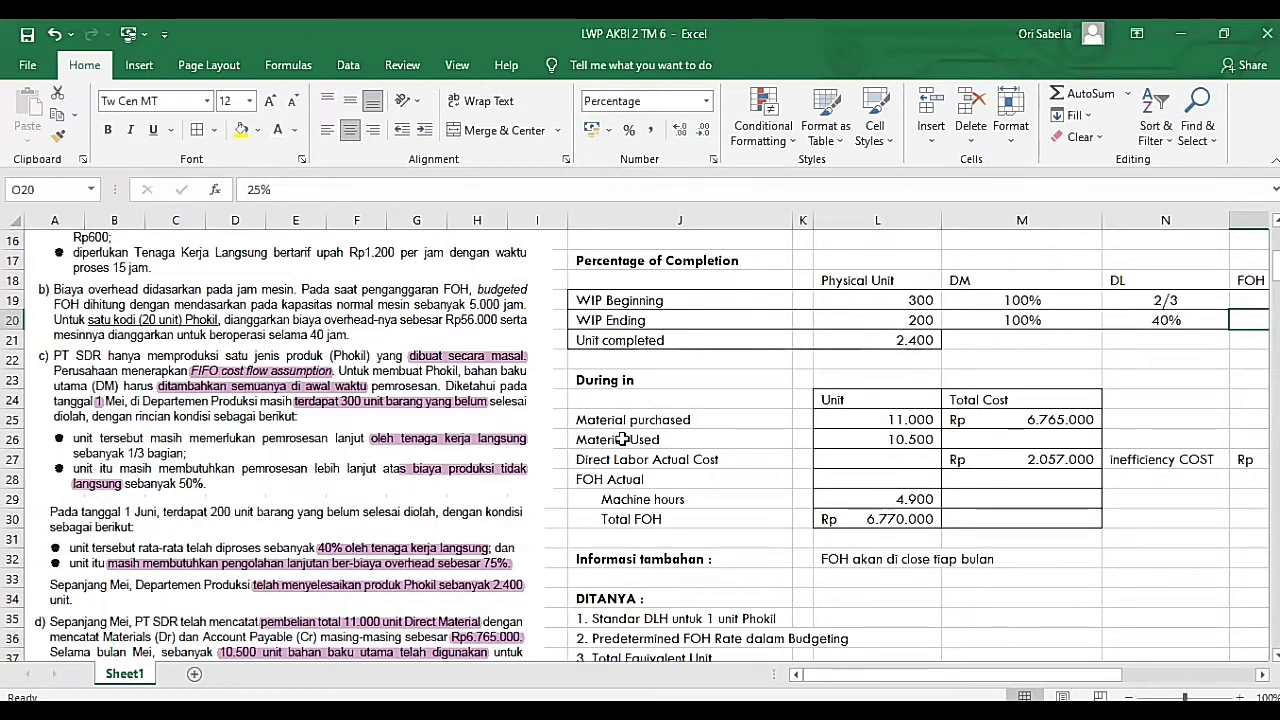
{"action": "scroll", "coordinate": [500, 470], "scroll_direction": "down", "scroll_amount": 1}
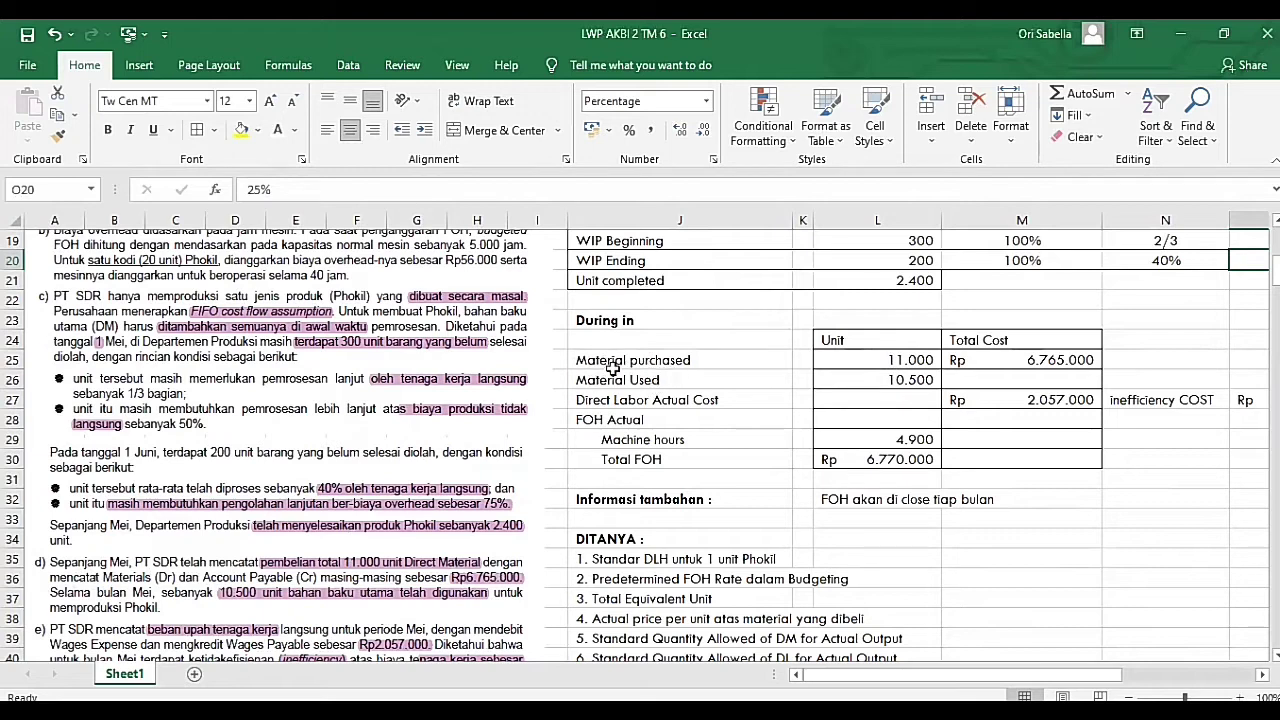
{"action": "left_click", "coordinate": [913, 380]}
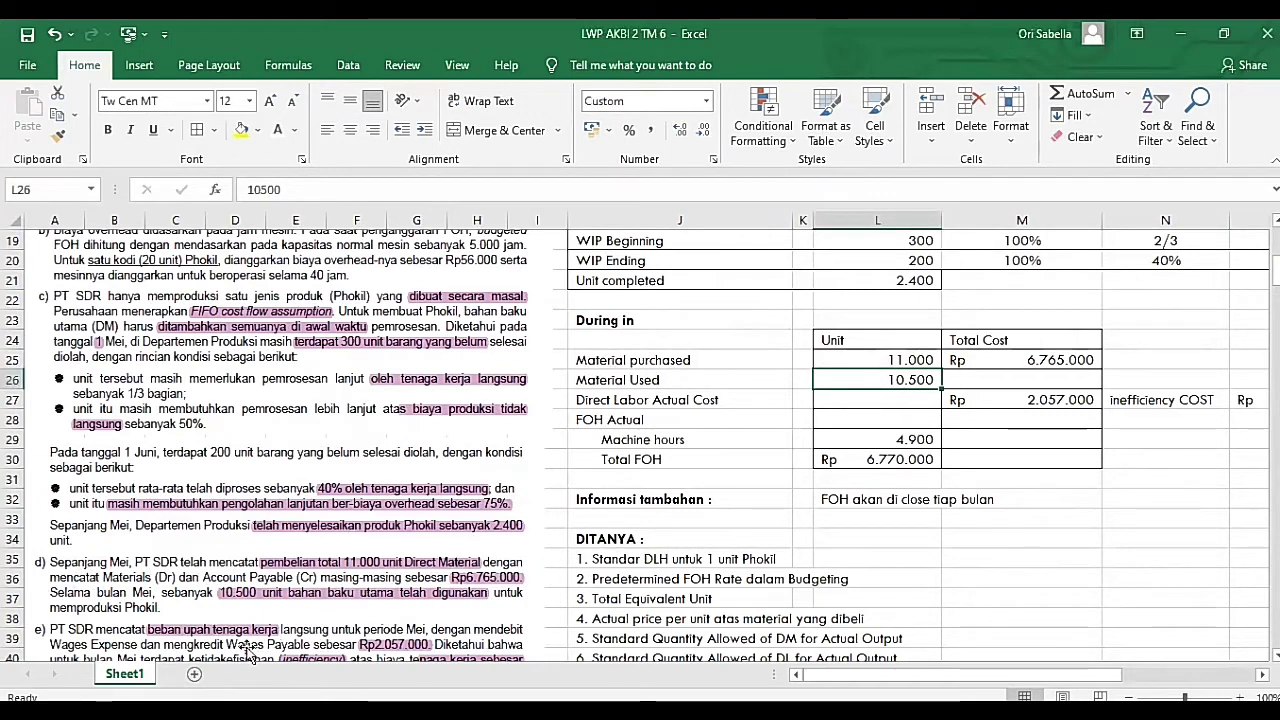
{"action": "scroll", "coordinate": [155, 632], "scroll_direction": "down", "scroll_amount": 1}
{"action": "scroll", "coordinate": [155, 632], "scroll_direction": "down", "scroll_amount": 1}
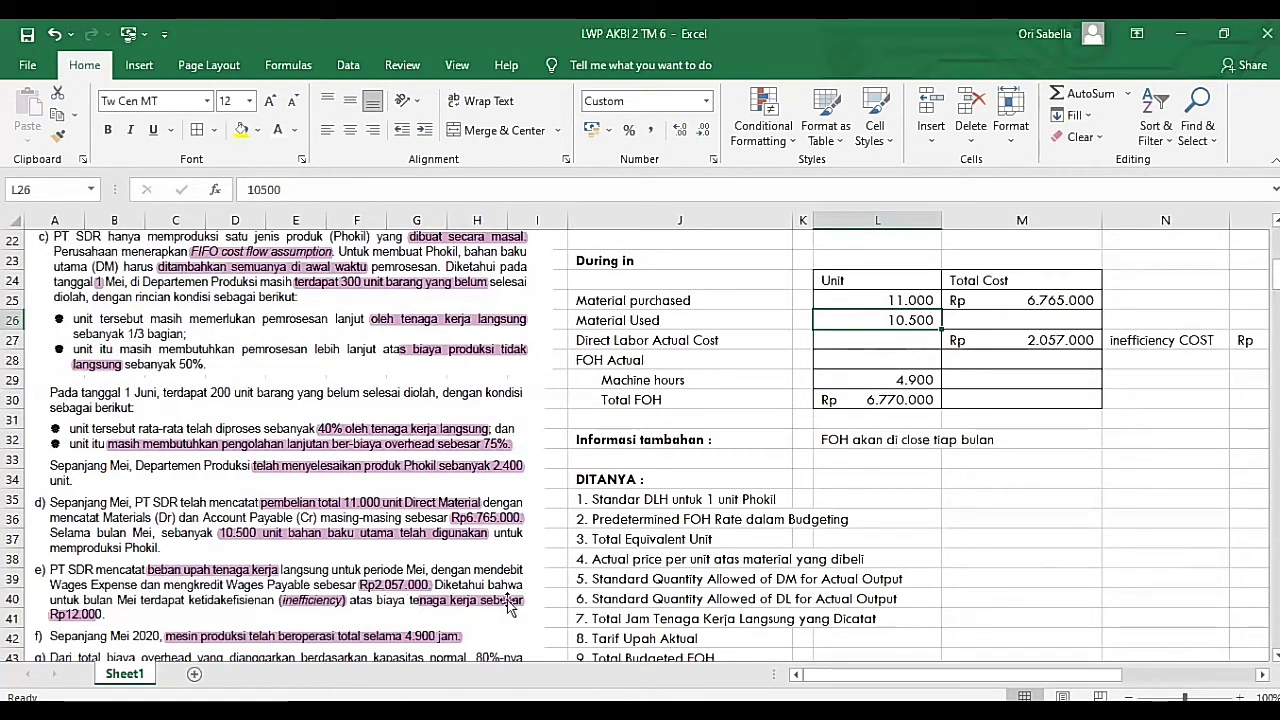
Examine the Direct Labor Actual Cost row and its inefficiency cost in the During in table.
{"action": "left_click_drag", "start_coordinate": [638, 340], "coordinate": [990, 342]}
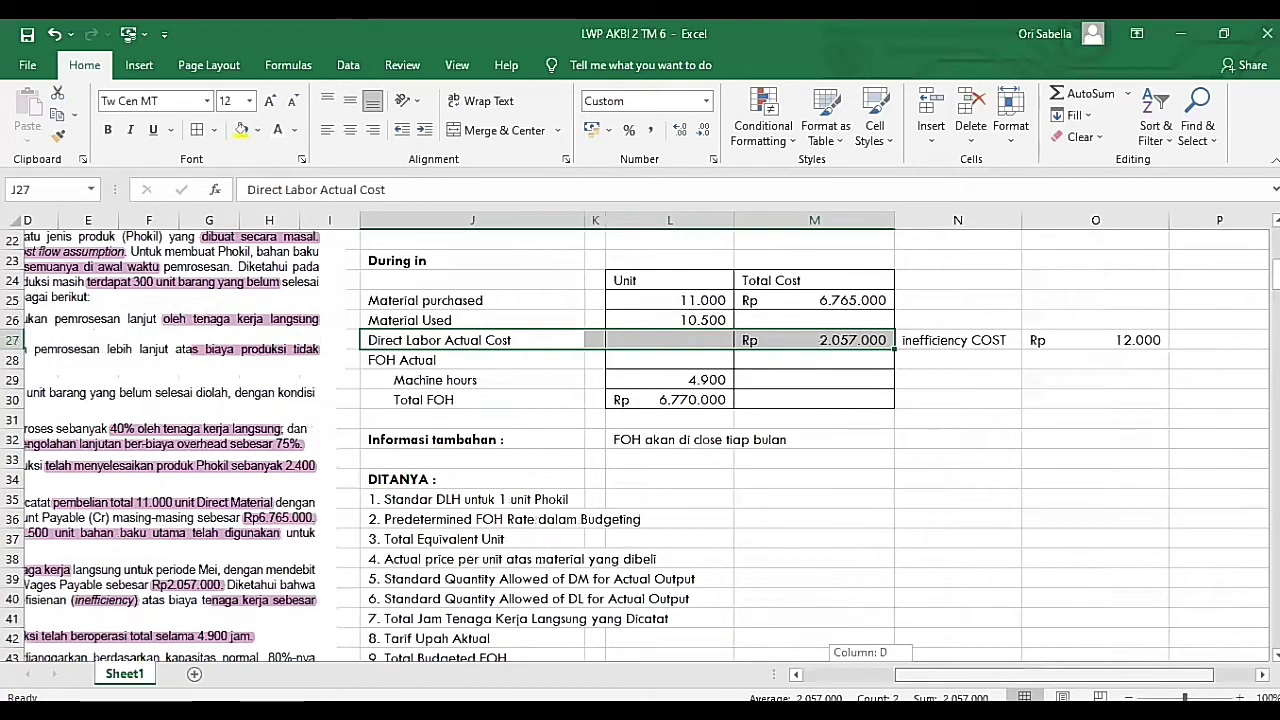
{"action": "scroll", "coordinate": [1120, 340], "scroll_direction": "right", "scroll_amount": 3}
{"action": "left_click_drag", "start_coordinate": [984, 340], "coordinate": [1122, 340]}
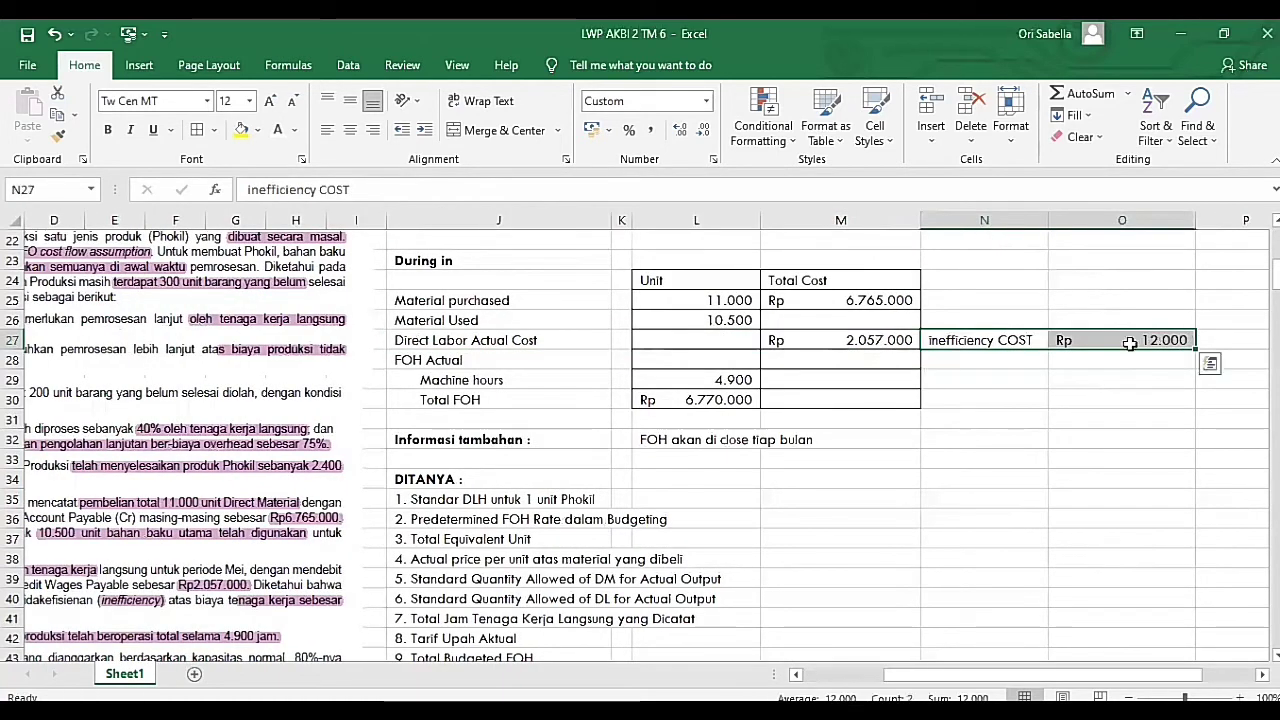
{"action": "scroll", "coordinate": [300, 440], "scroll_direction": "left", "scroll_amount": 3}
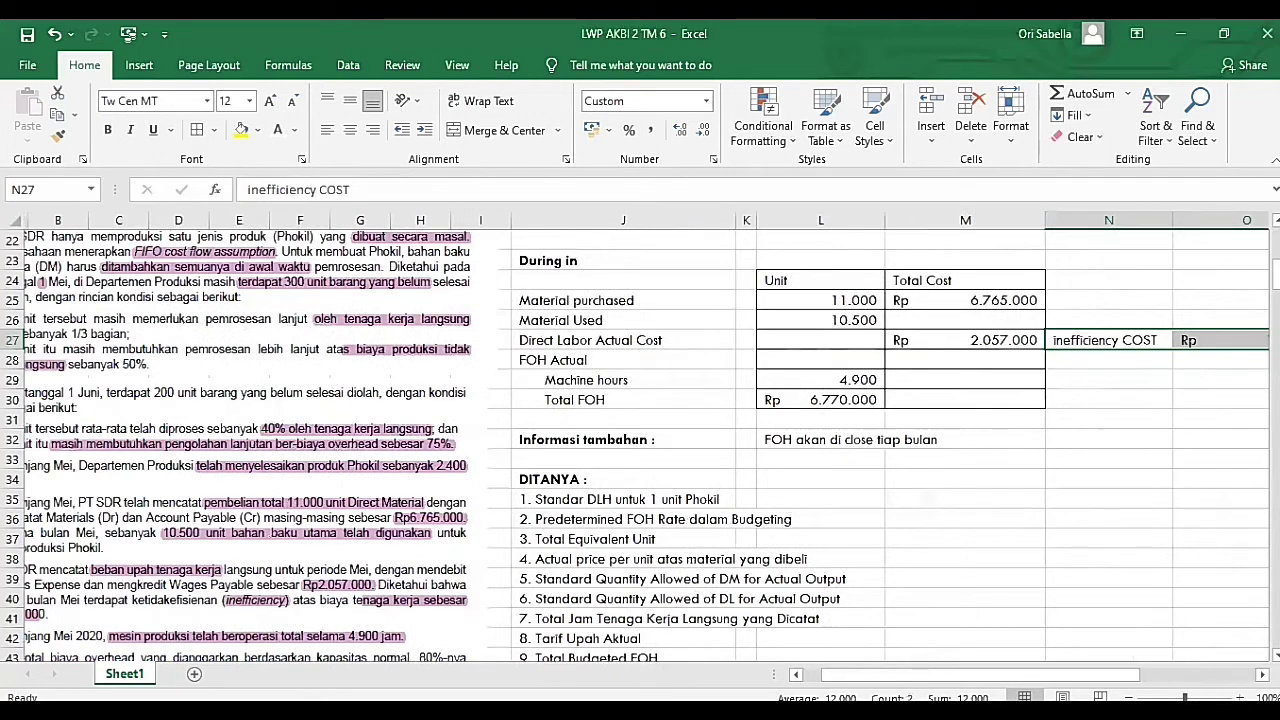
Compare the actual FOH machine hours, total FOH and additional information with parts f and g of the problem text.
{"action": "scroll", "coordinate": [104, 600], "scroll_direction": "down", "scroll_amount": 1}
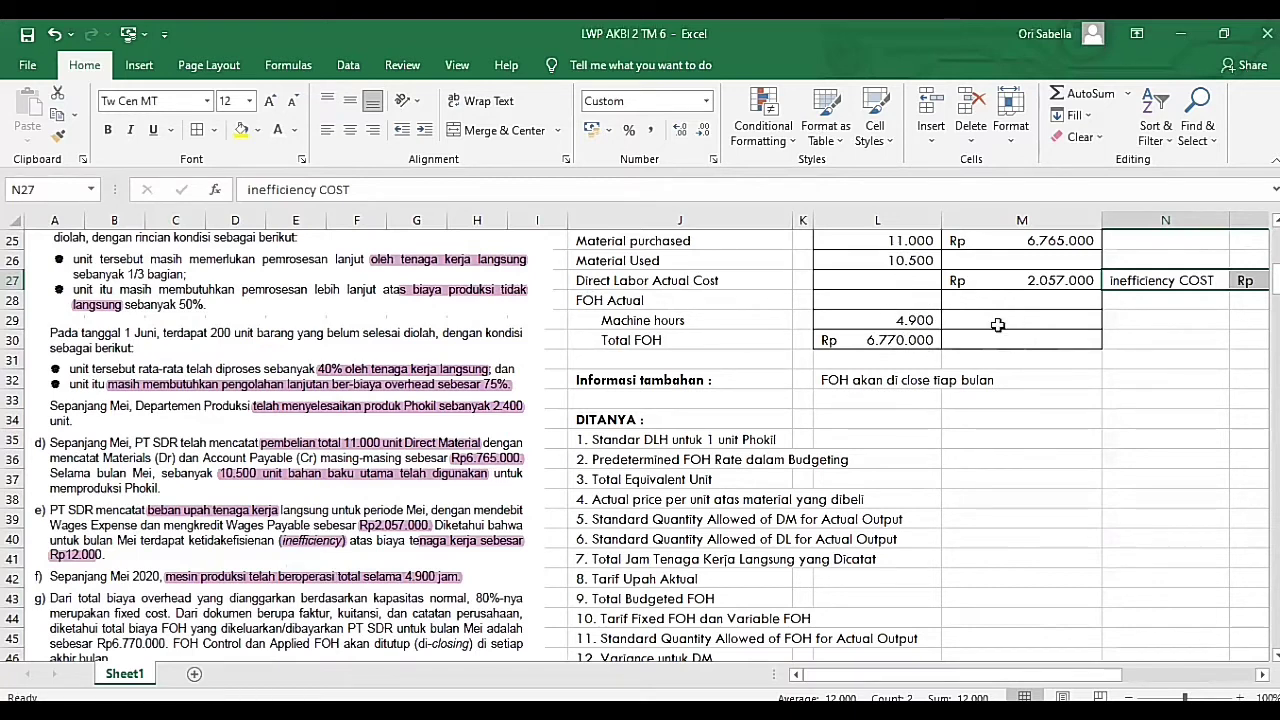
{"action": "scroll", "coordinate": [368, 597], "scroll_direction": "down", "scroll_amount": 1}
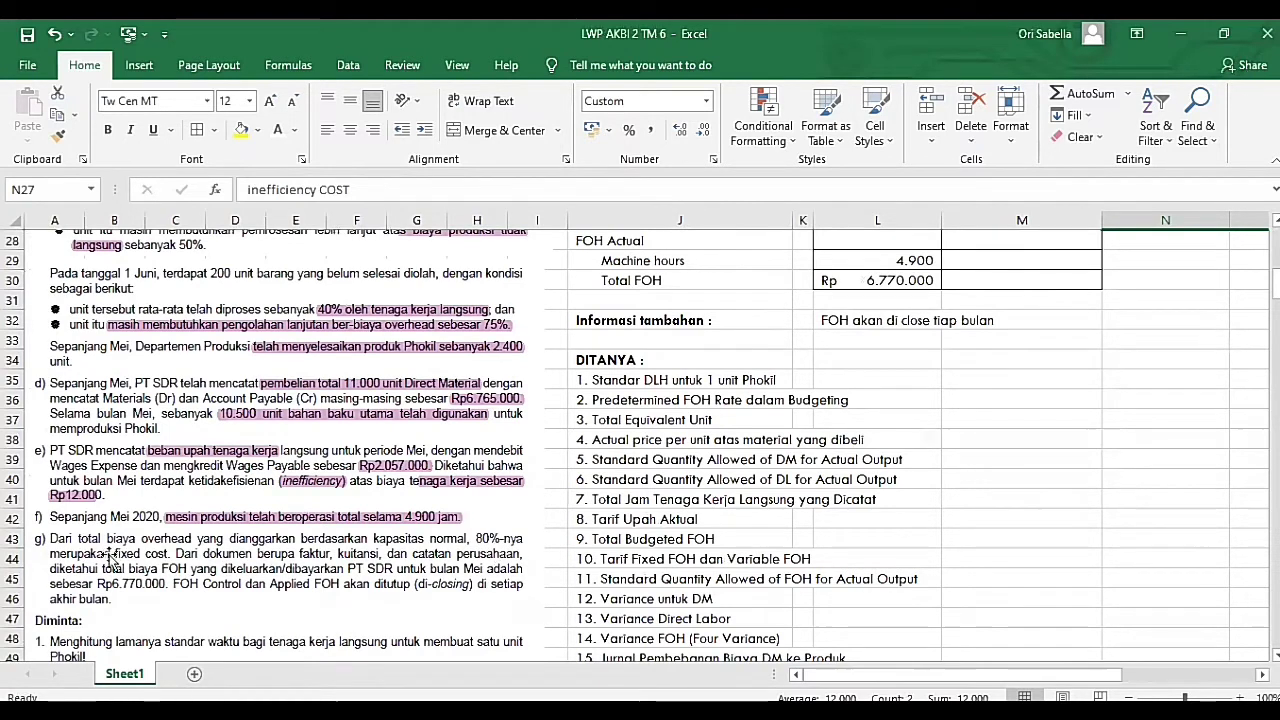
{"action": "scroll", "coordinate": [1071, 367], "scroll_direction": "up", "scroll_amount": 1}
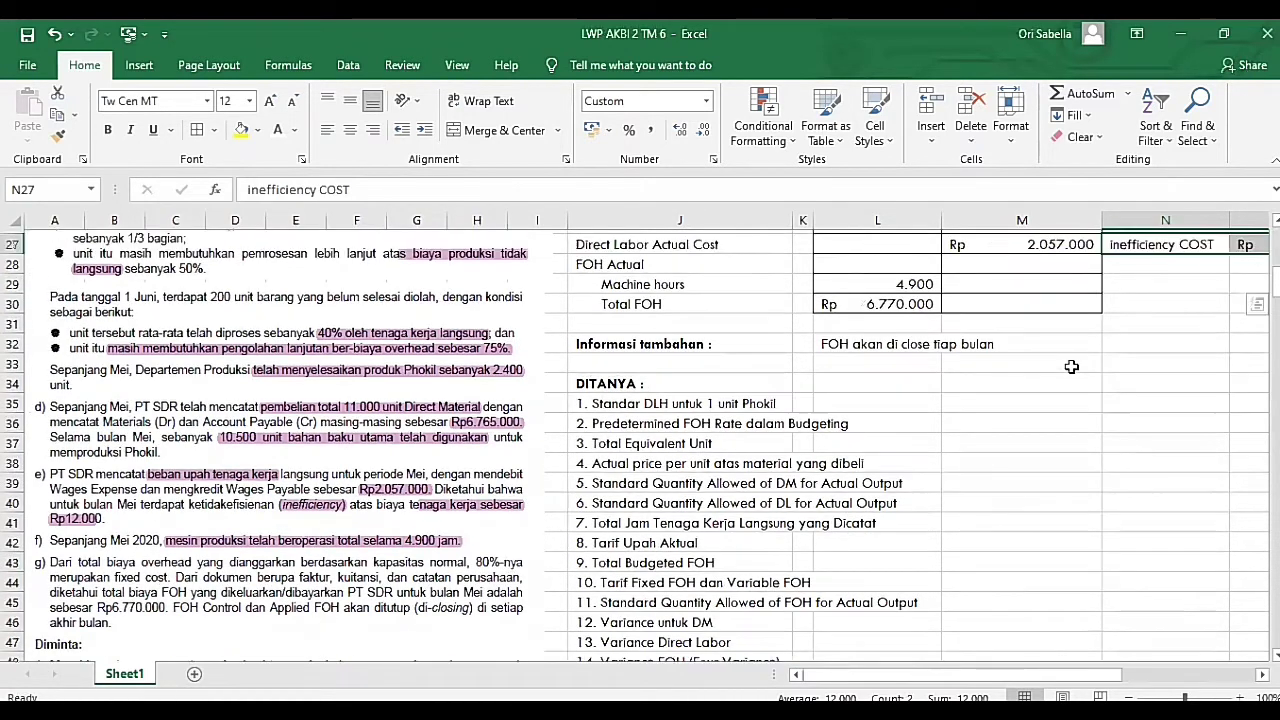
Examine the budgeted fixed and variable cost shares in the FOH standard table.
{"action": "scroll", "coordinate": [690, 368], "scroll_direction": "up", "scroll_amount": 9}
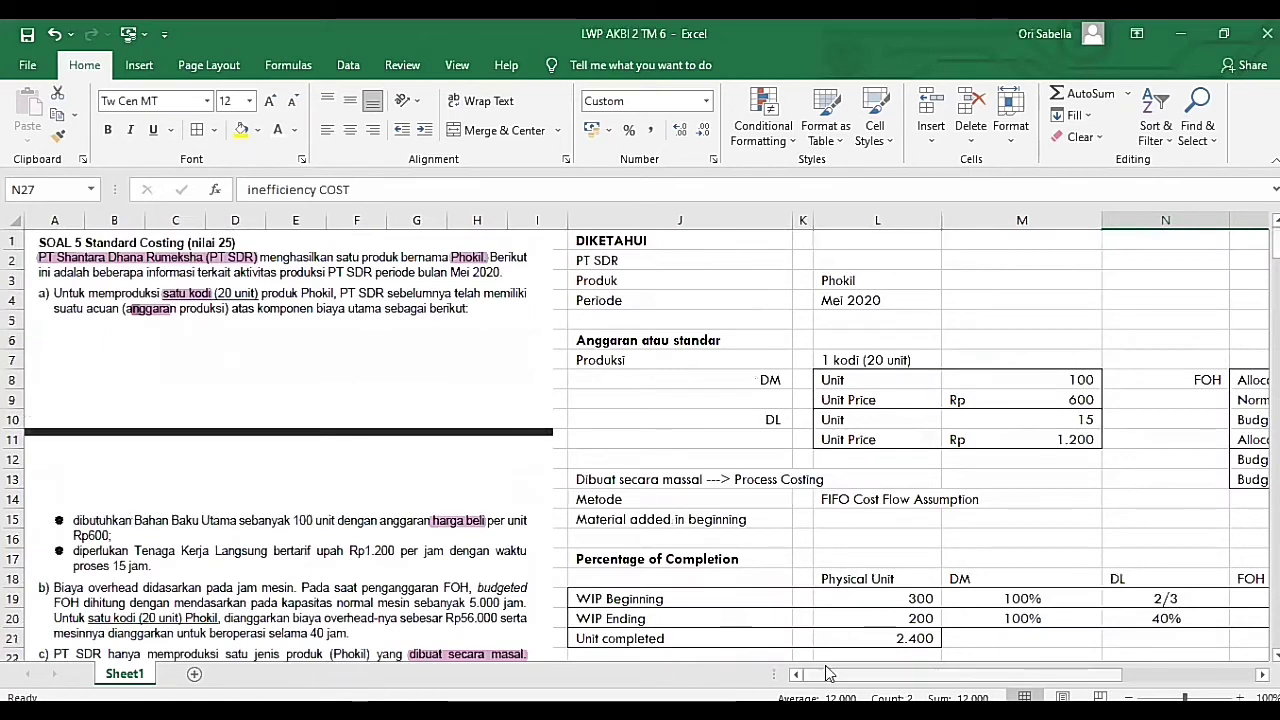
{"action": "left_click_drag", "start_coordinate": [838, 677], "coordinate": [975, 677]}
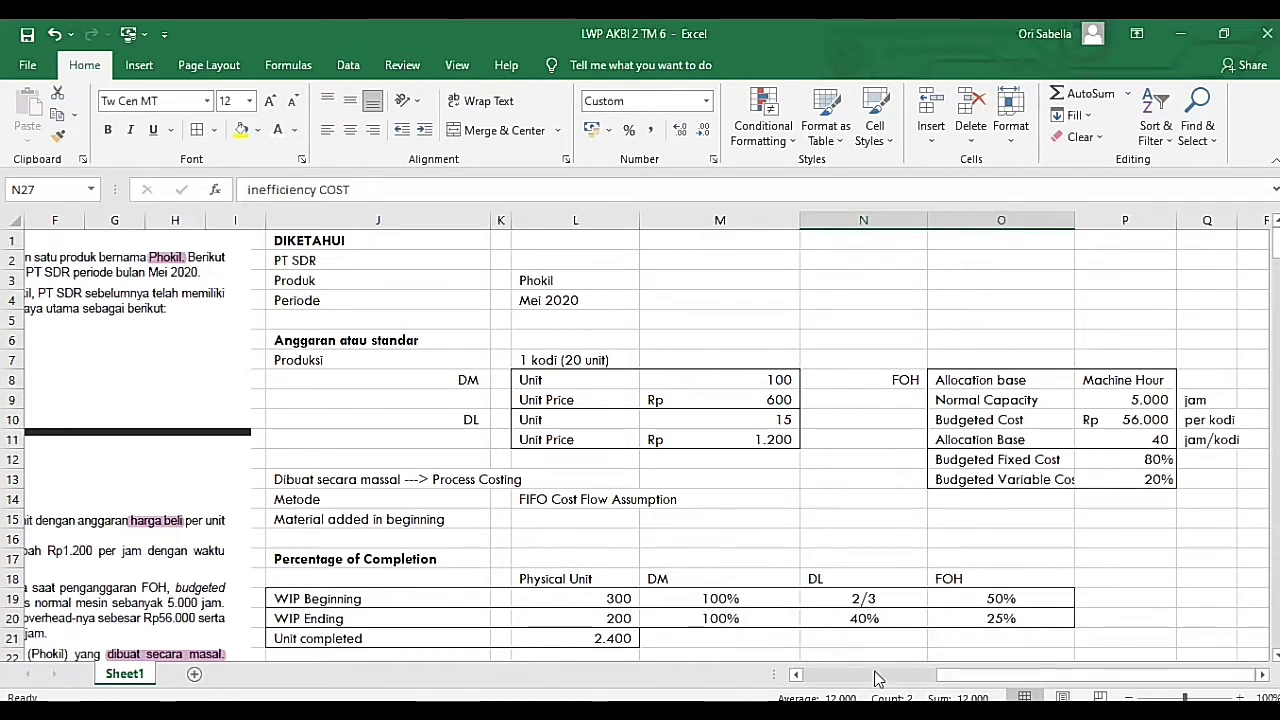
{"action": "scroll", "coordinate": [818, 608], "scroll_direction": "left", "scroll_amount": 5}
Read the list of required calculations and journals under DITANYA.
{"action": "scroll", "coordinate": [818, 608], "scroll_direction": "down", "scroll_amount": 1}
{"action": "scroll", "coordinate": [763, 606], "scroll_direction": "down", "scroll_amount": 9}
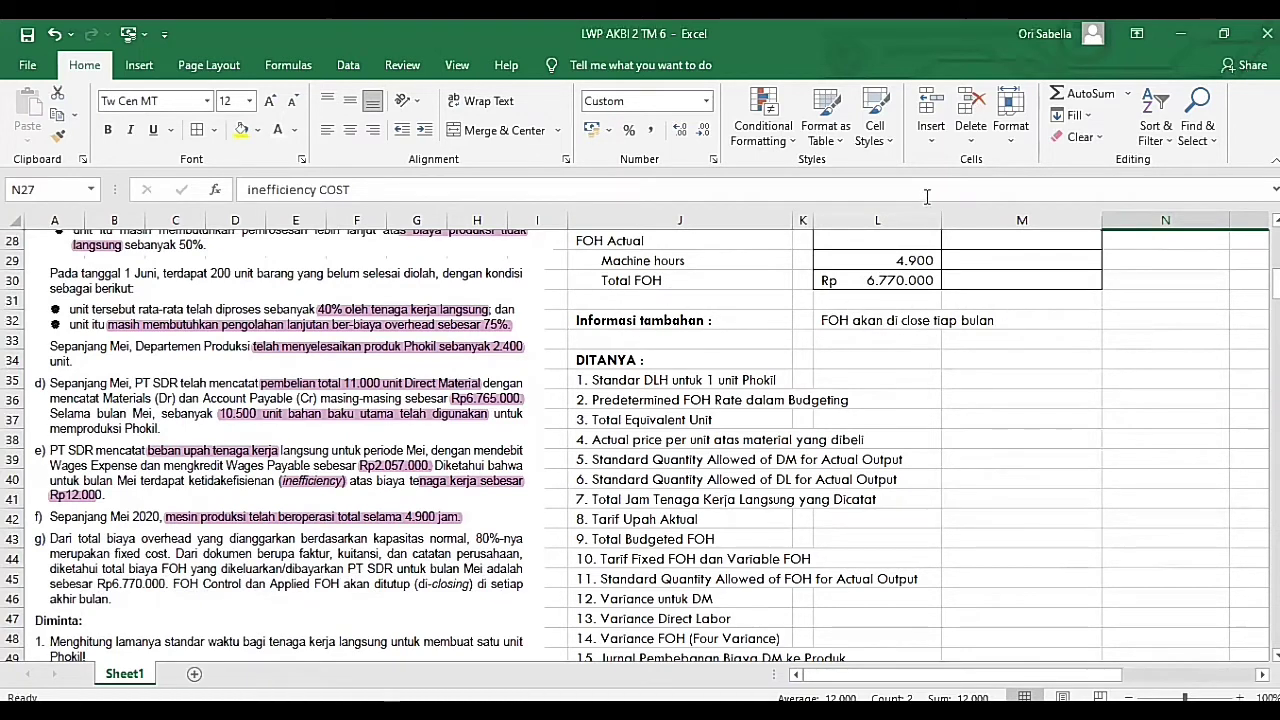
{"action": "scroll", "coordinate": [859, 405], "scroll_direction": "down", "scroll_amount": 1}
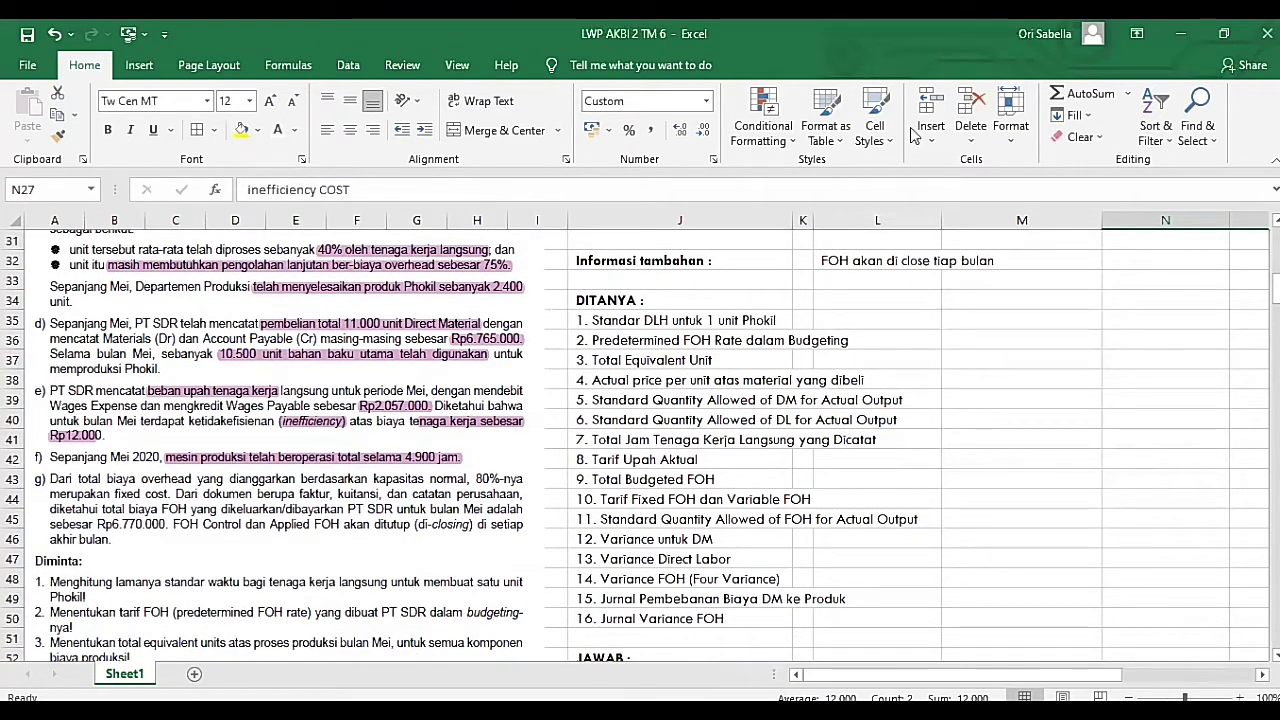
Under answer 1, enter 15 for DLH untuk 1 Kodi and 20 for 1 Kodi.
{"action": "scroll", "coordinate": [690, 385], "scroll_direction": "down", "scroll_amount": 1}
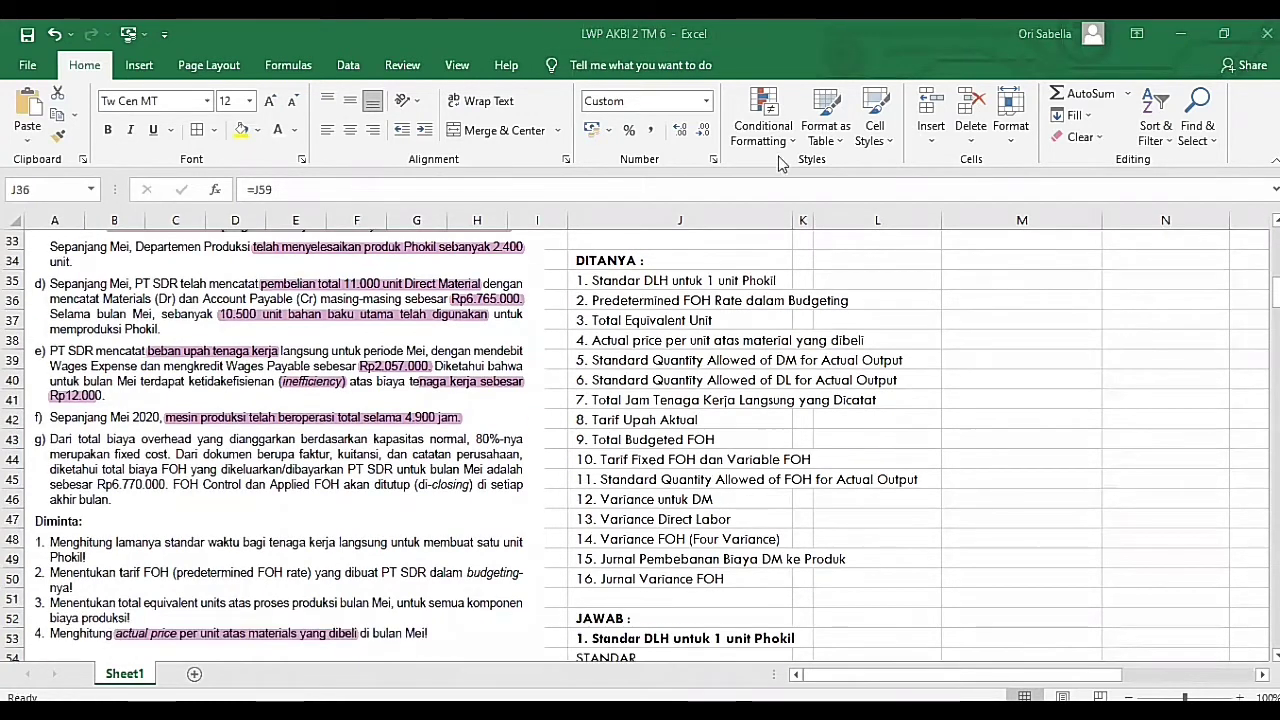
{"action": "left_click", "coordinate": [690, 385]}
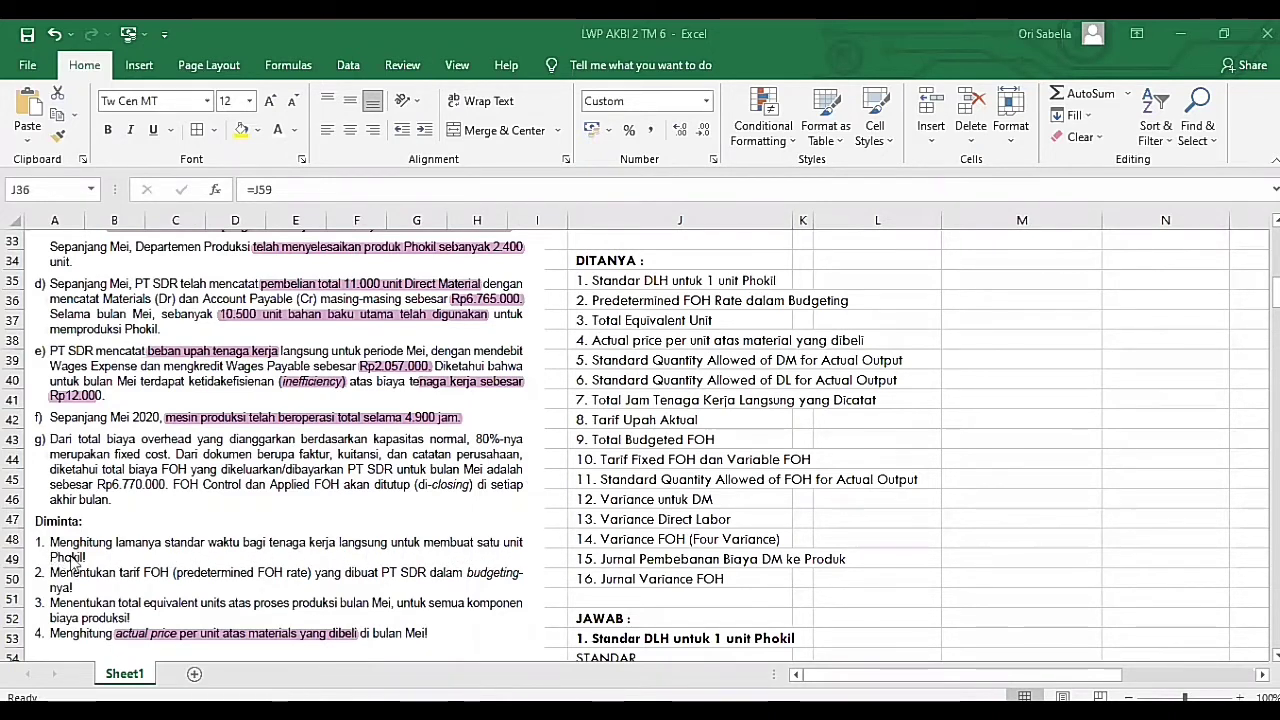
{"action": "scroll", "coordinate": [474, 578], "scroll_direction": "down", "scroll_amount": 2}
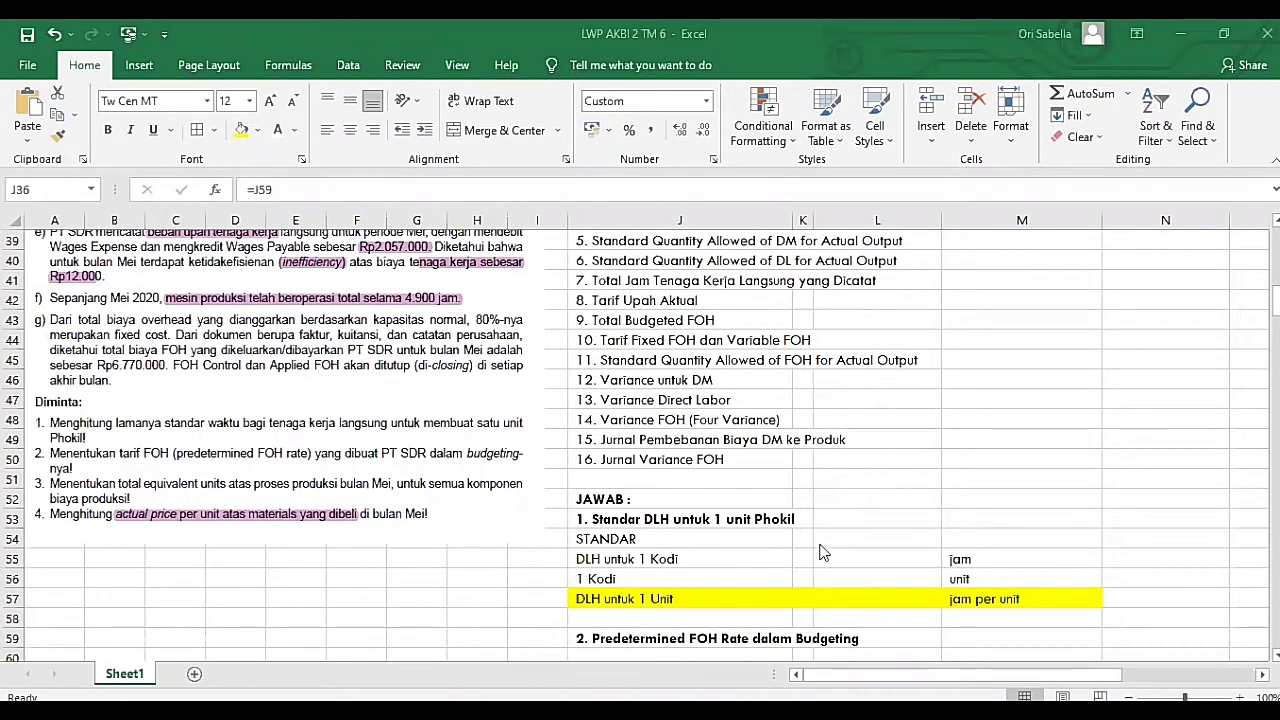
{"action": "left_click", "coordinate": [614, 564]}
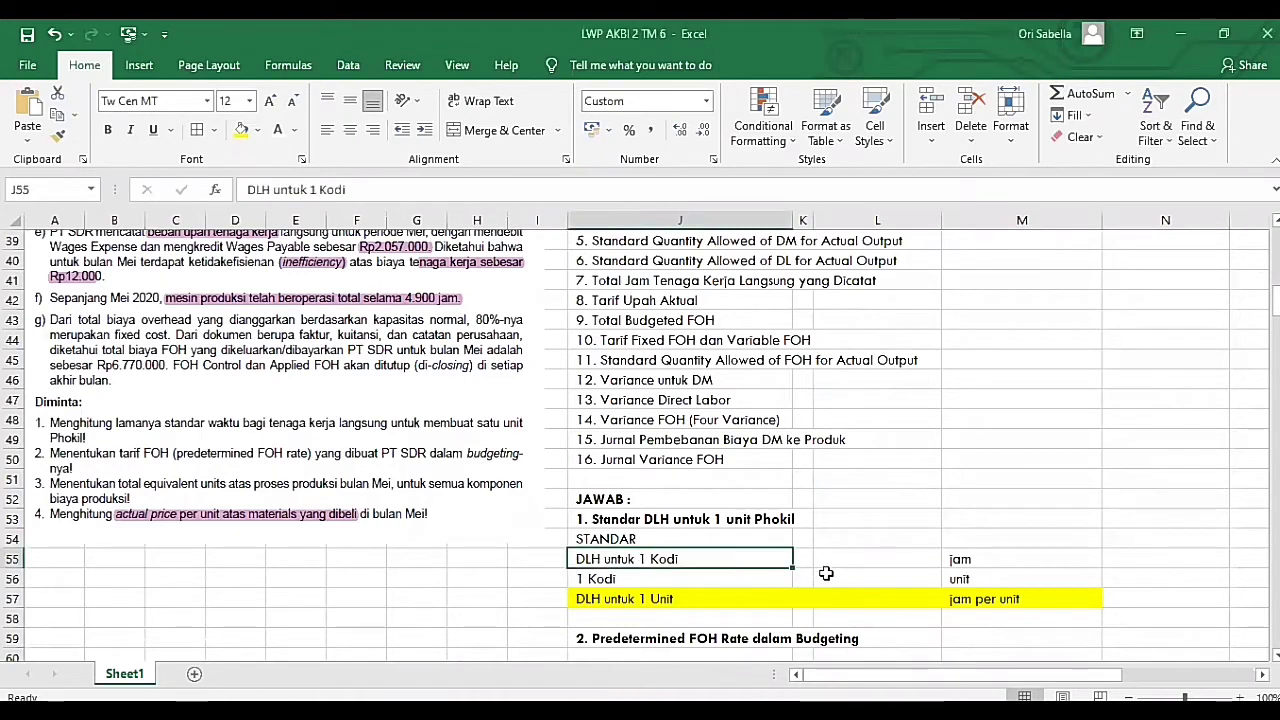
{"action": "left_click", "coordinate": [833, 561]}
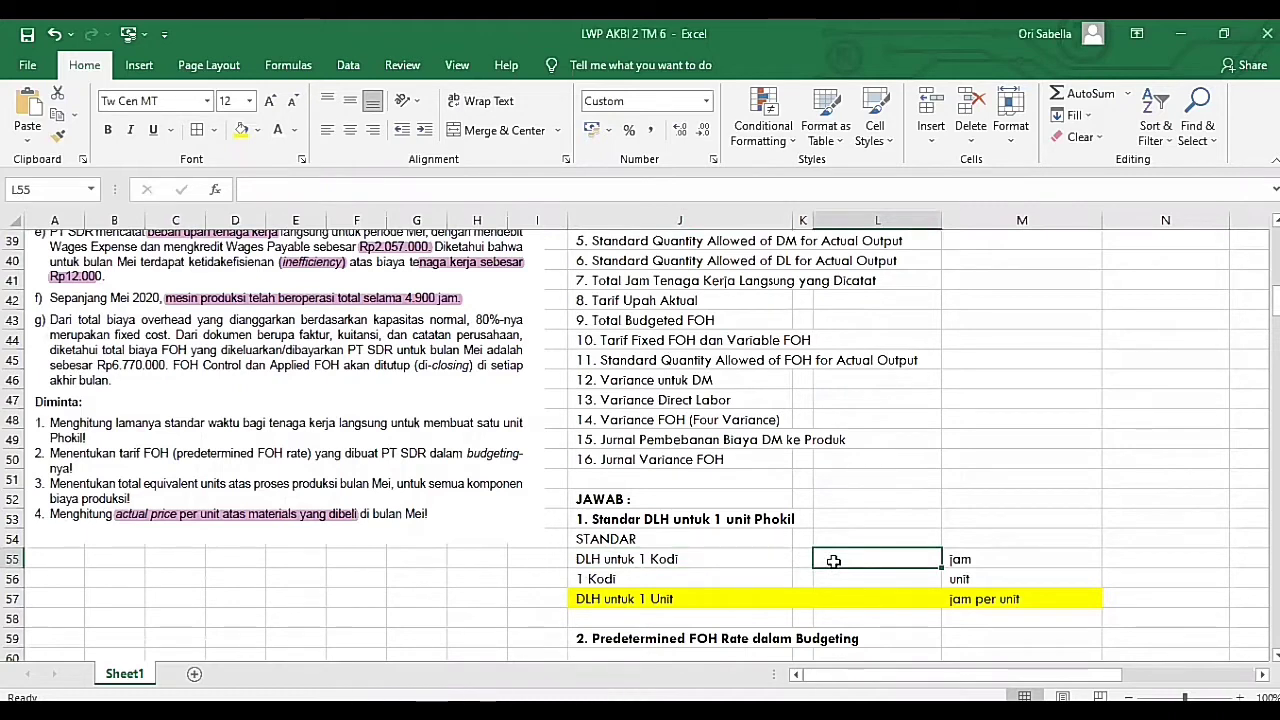
{"action": "type", "text": "15"}
{"action": "key", "text": "Return"}
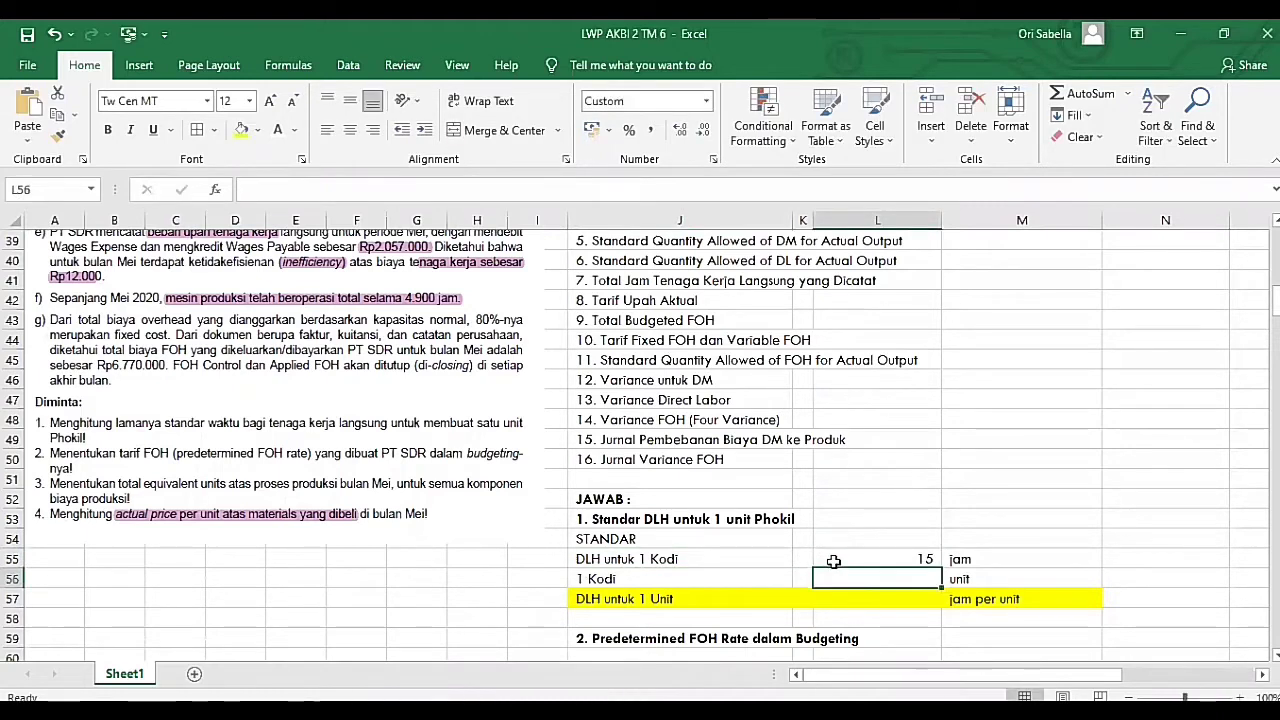
{"action": "type", "text": "20"}
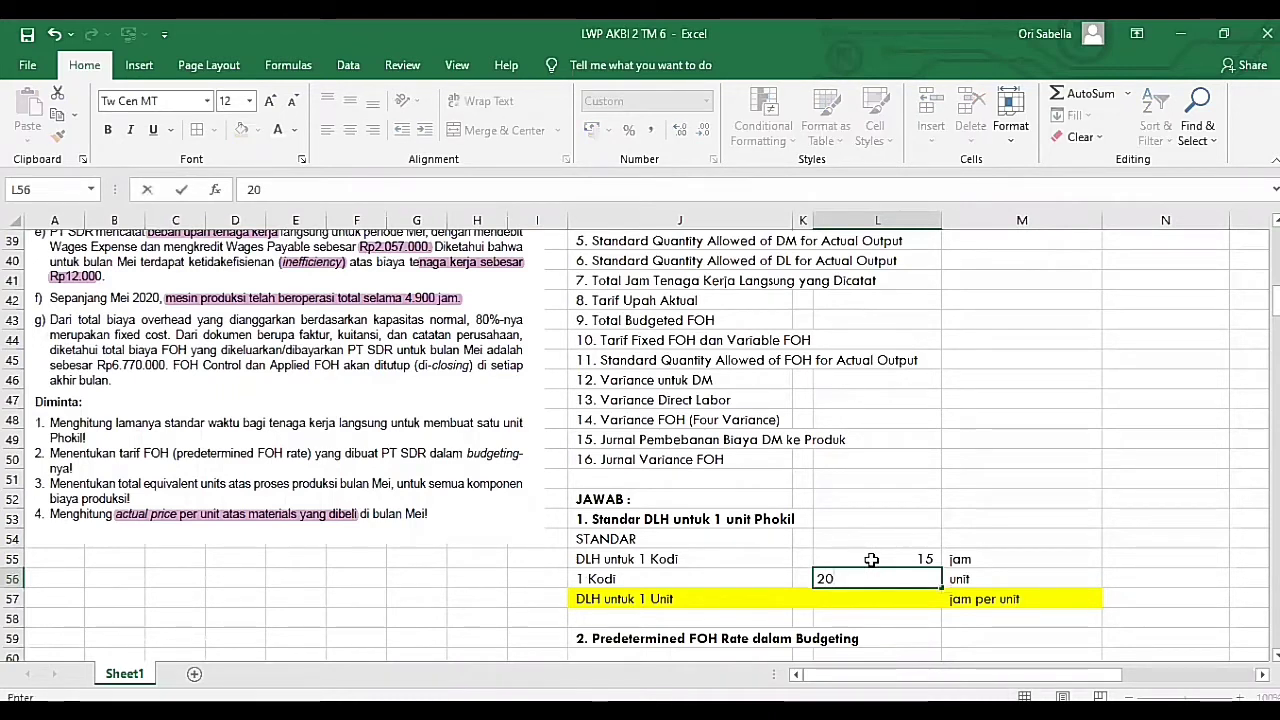
{"action": "key", "text": "Return"}
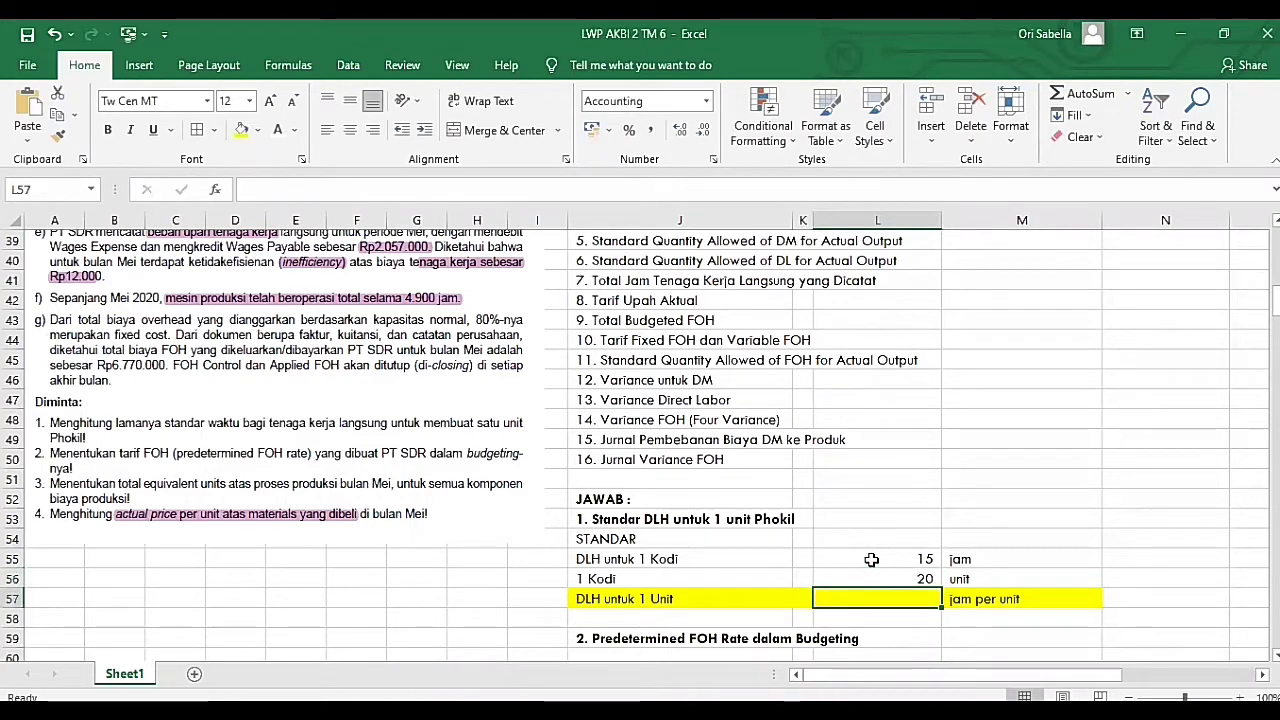
Calculate DLH untuk 1 Unit by dividing the DLH untuk 1 Kodi by the units in 1 Kodi.
{"action": "type", "text": "="}
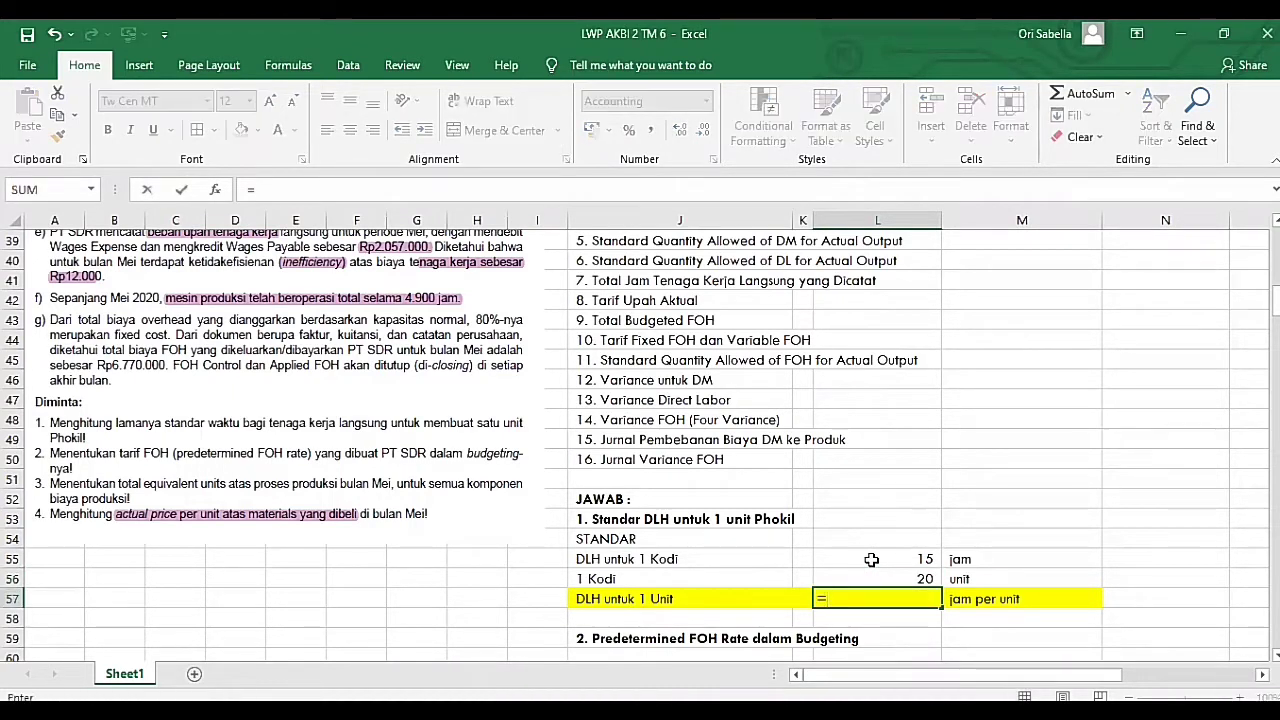
{"action": "left_click", "coordinate": [872, 559]}
{"action": "type", "text": "/"}
{"action": "key", "text": "Up"}
{"action": "key", "text": "Return"}
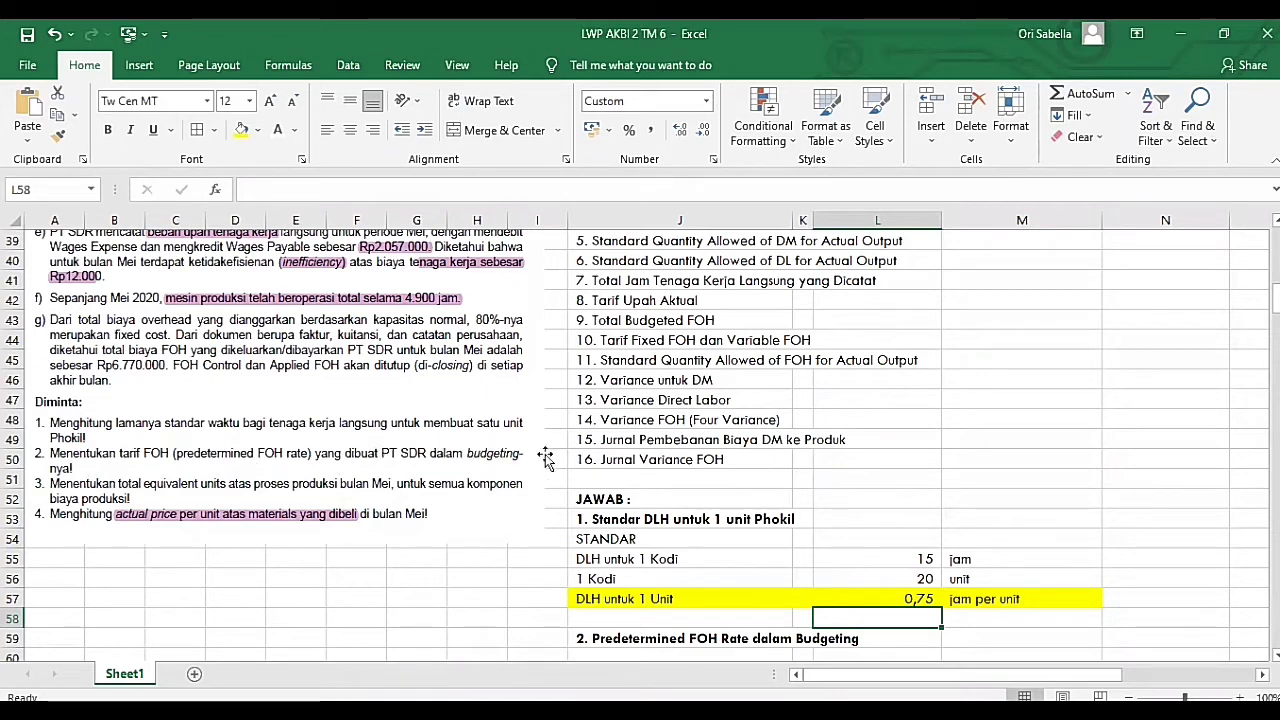
Under answer 2, link Budgeted FOH Cost to the Budgeted Cost per kodi in the FOH standard table (P10).
{"action": "scroll", "coordinate": [461, 505], "scroll_direction": "down", "scroll_amount": 1}
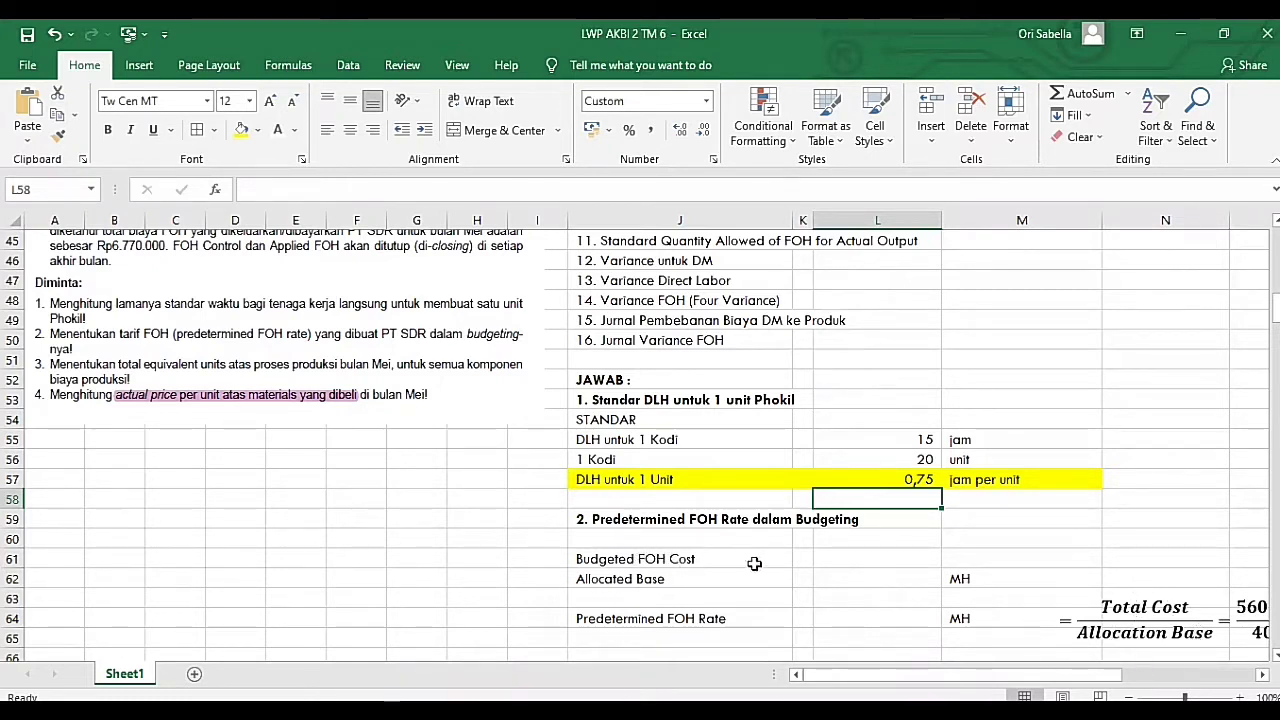
{"action": "left_click", "coordinate": [851, 560]}
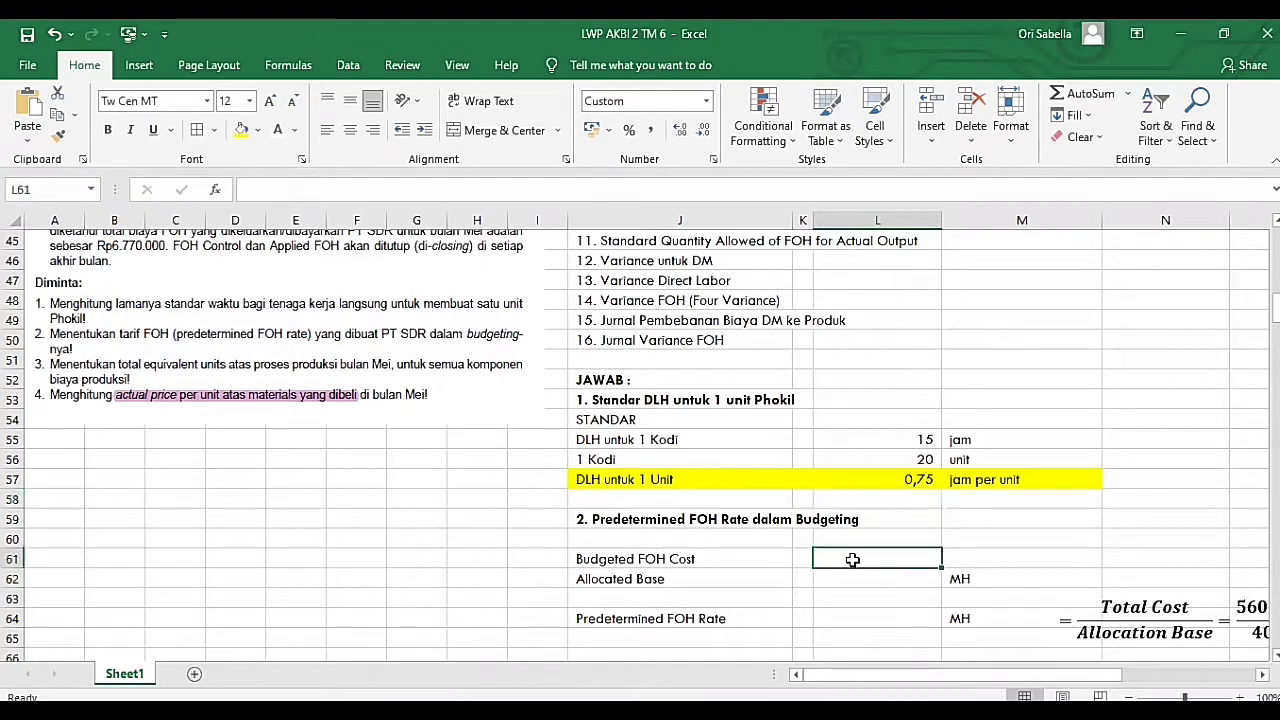
{"action": "type", "text": "="}
{"action": "scroll", "coordinate": [1040, 505], "scroll_direction": "up", "scroll_amount": 15}
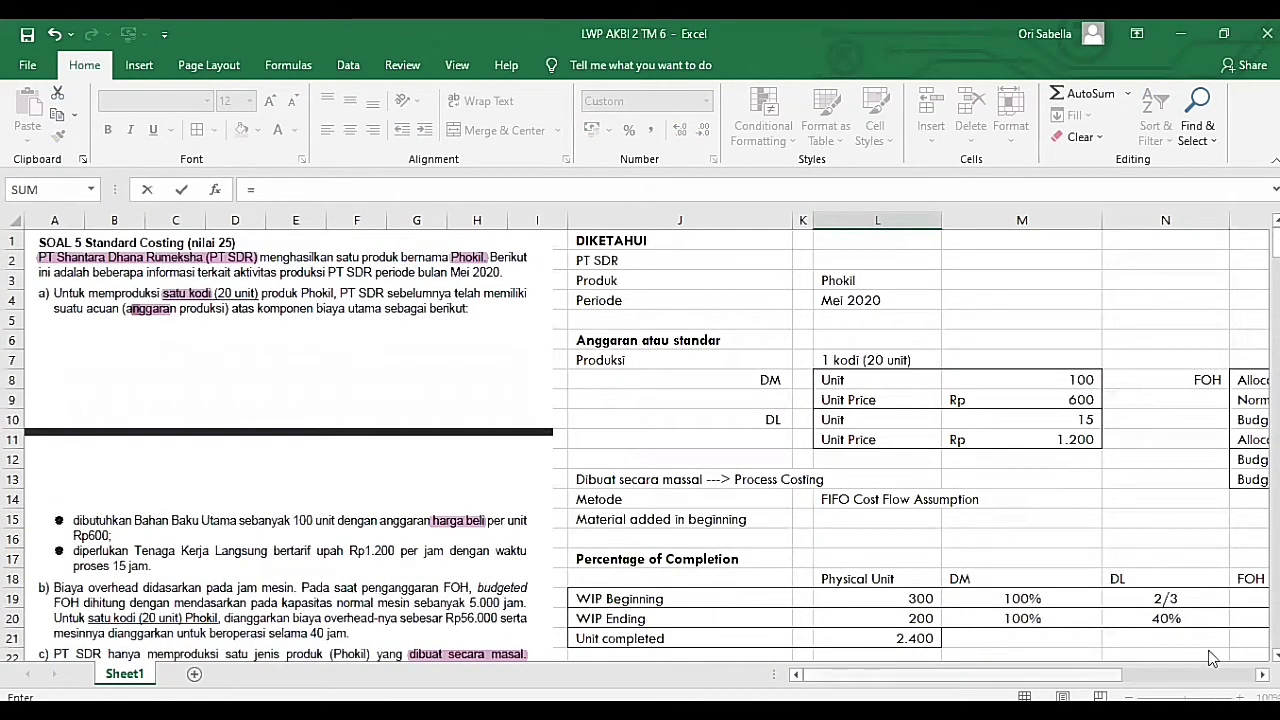
{"action": "scroll", "coordinate": [1150, 430], "scroll_direction": "right", "scroll_amount": 3}
{"action": "left_click", "coordinate": [1110, 459]}
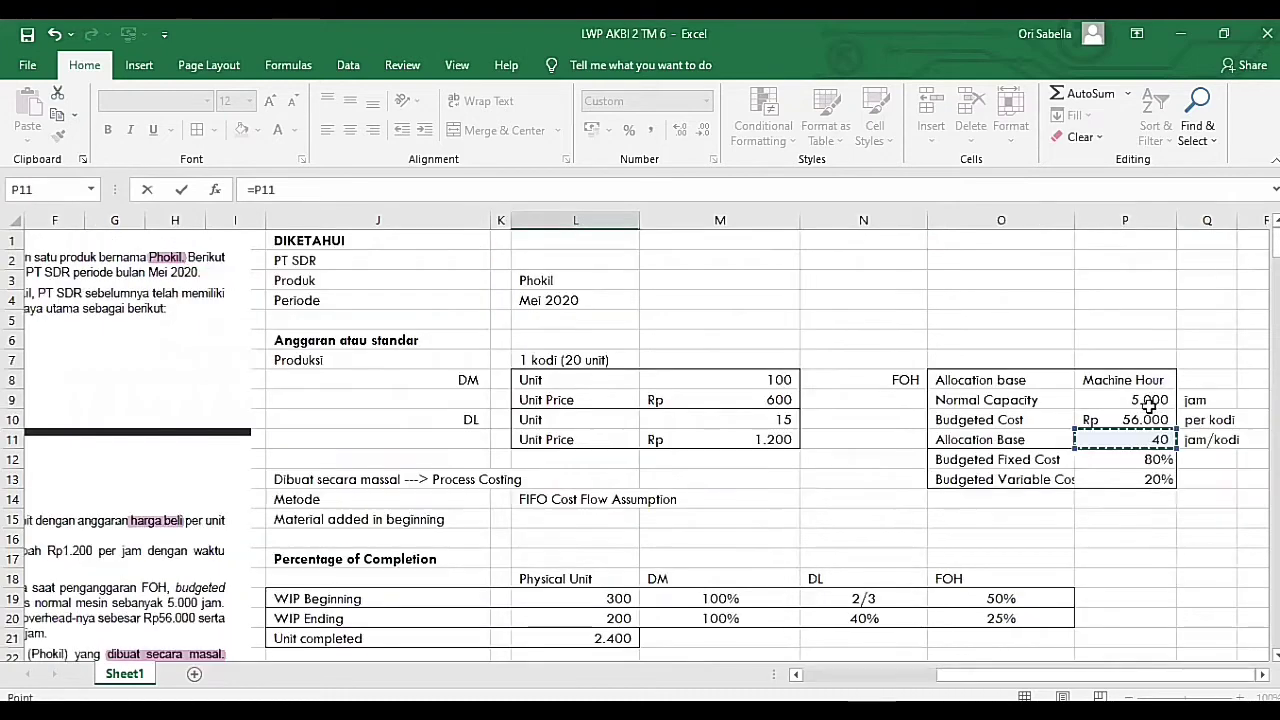
{"action": "left_click", "coordinate": [1103, 420]}
{"action": "key", "text": "Return"}
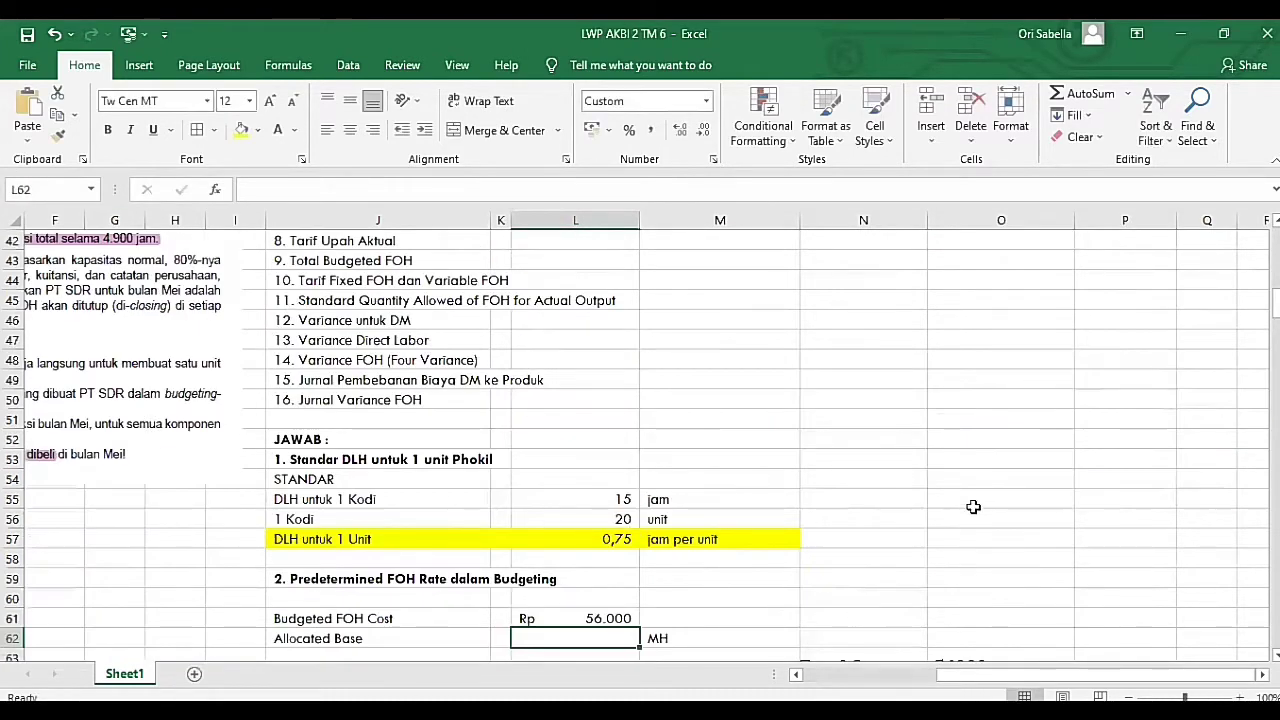
Link Allocated Base in answer 2 to the Allocation Base per kodi in the FOH standard table (P11).
{"action": "type", "text": "="}
{"action": "scroll", "coordinate": [1068, 450], "scroll_direction": "up", "scroll_amount": 14}
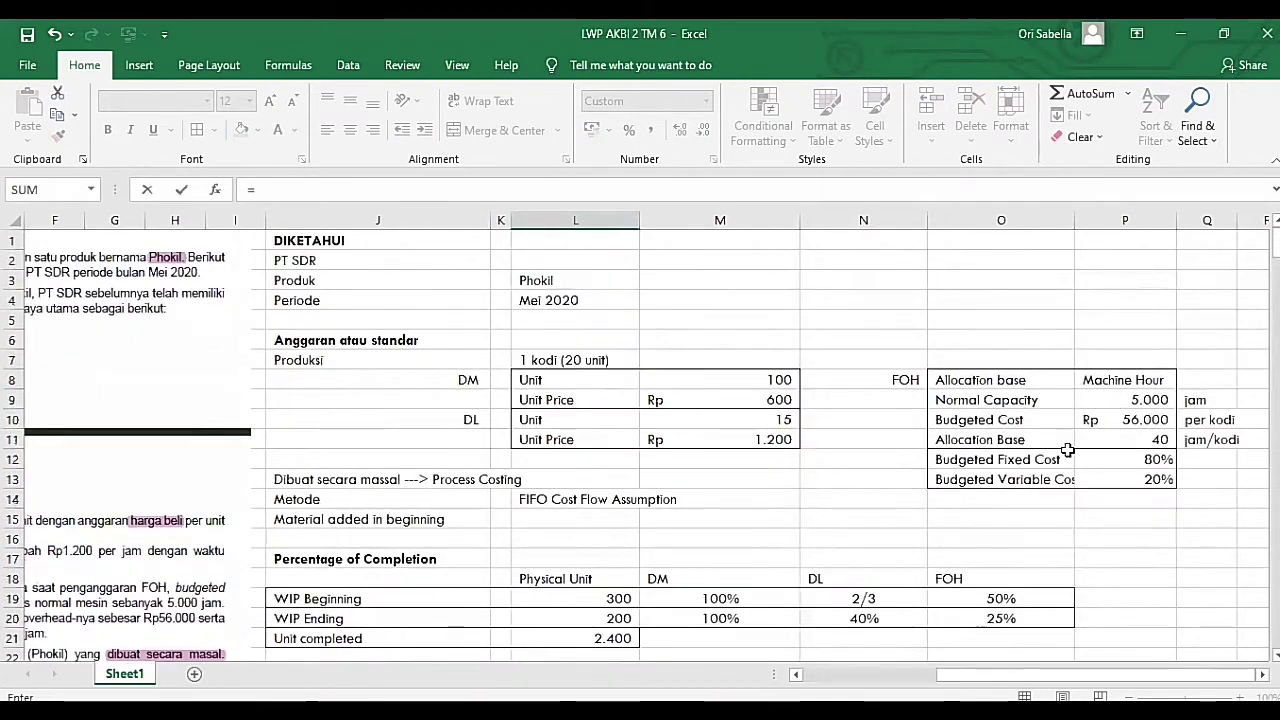
{"action": "left_click", "coordinate": [1128, 437]}
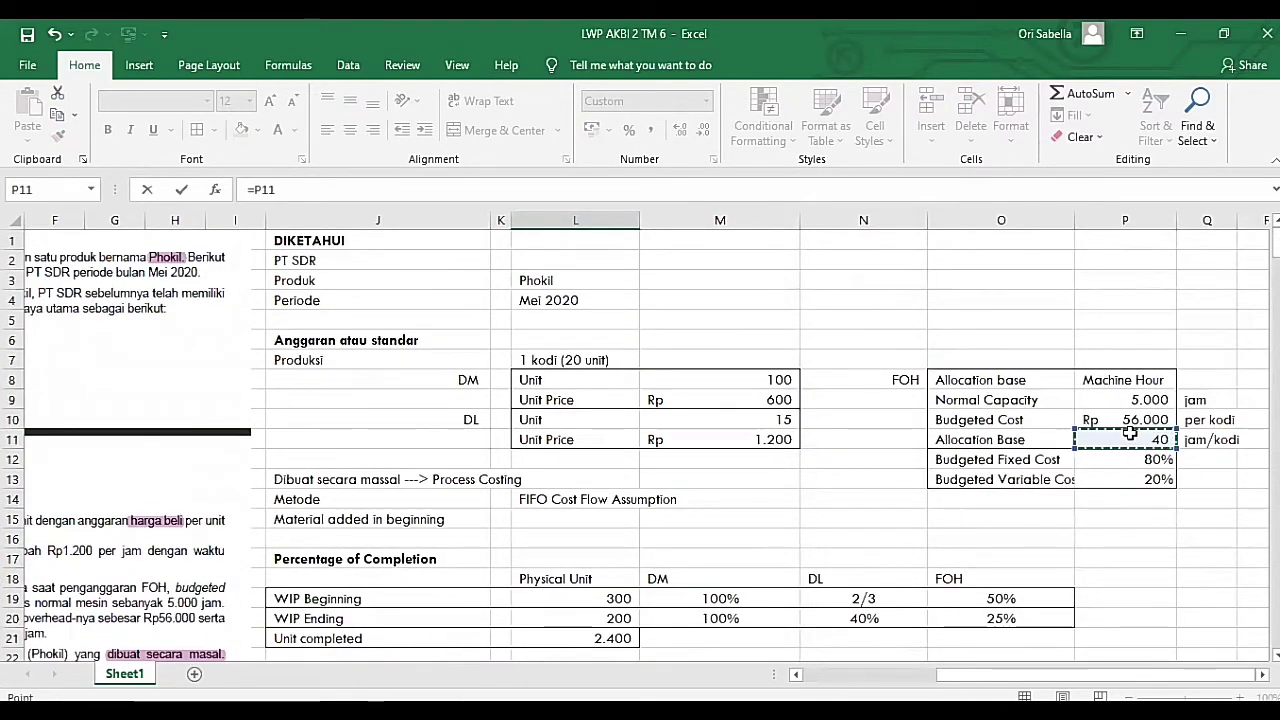
{"action": "key", "text": "Return"}
Calculate the Predetermined FOH Rate in L64 as Budgeted FOH Cost divided by Allocated Base (=L61/L62).
{"action": "scroll", "coordinate": [700, 600], "scroll_direction": "down", "scroll_amount": 3}
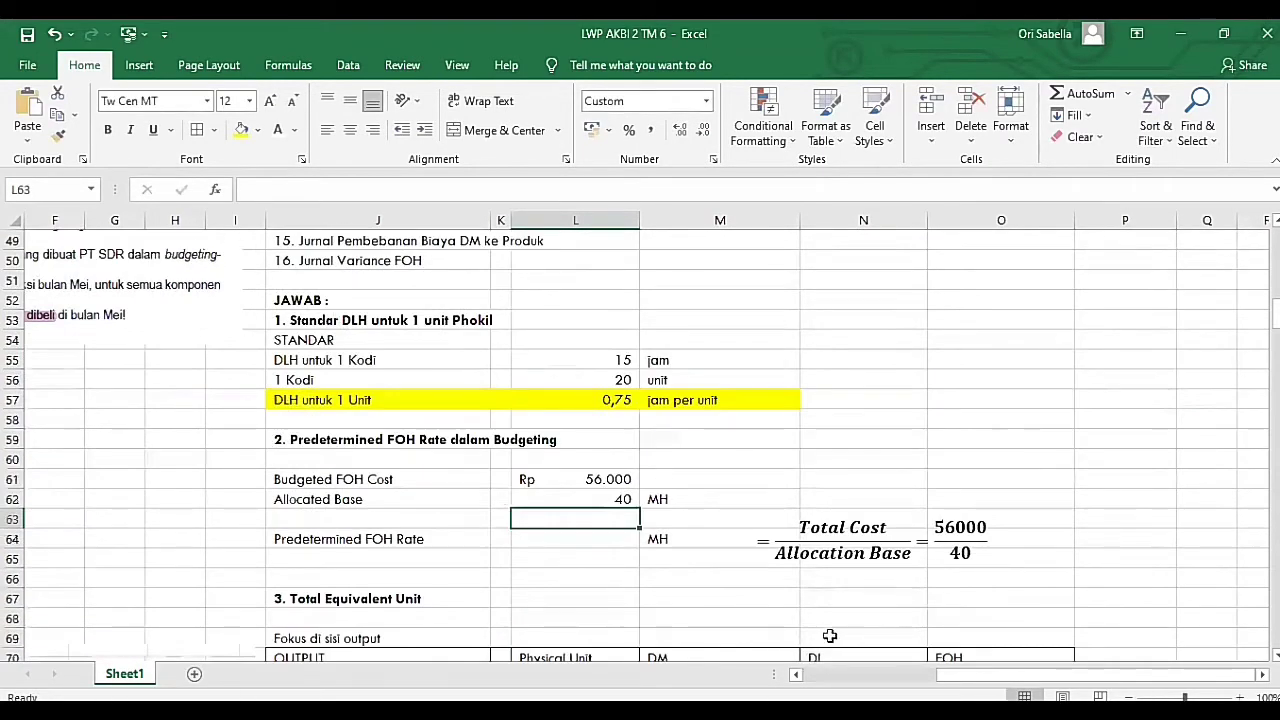
{"action": "left_click", "coordinate": [540, 539]}
{"action": "type", "text": "="}
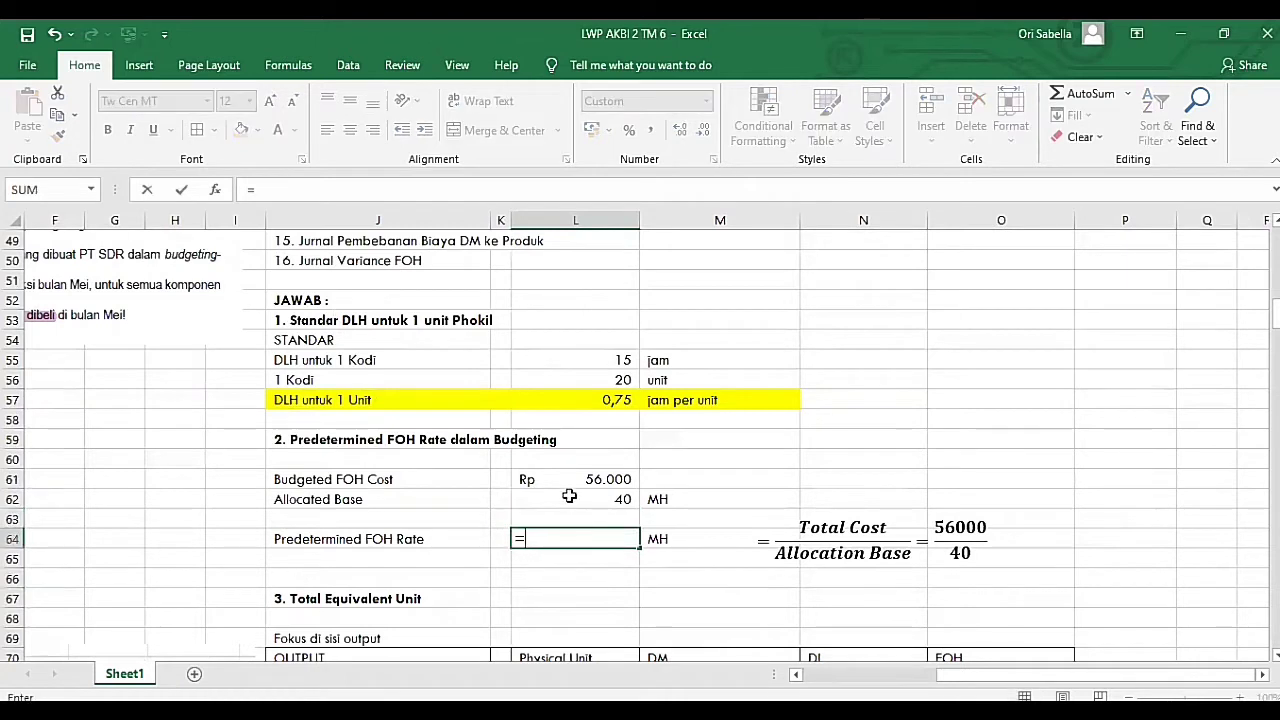
{"action": "left_click", "coordinate": [570, 480]}
{"action": "type", "text": "/"}
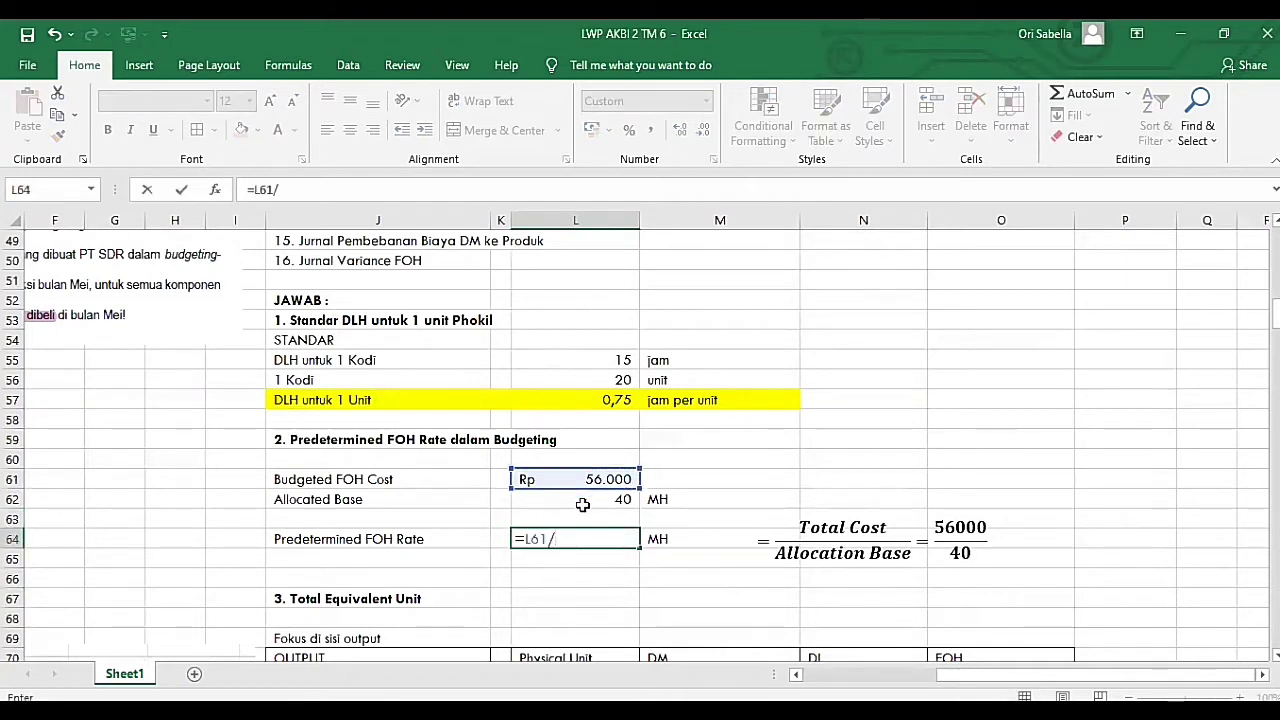
{"action": "left_click", "coordinate": [582, 502]}
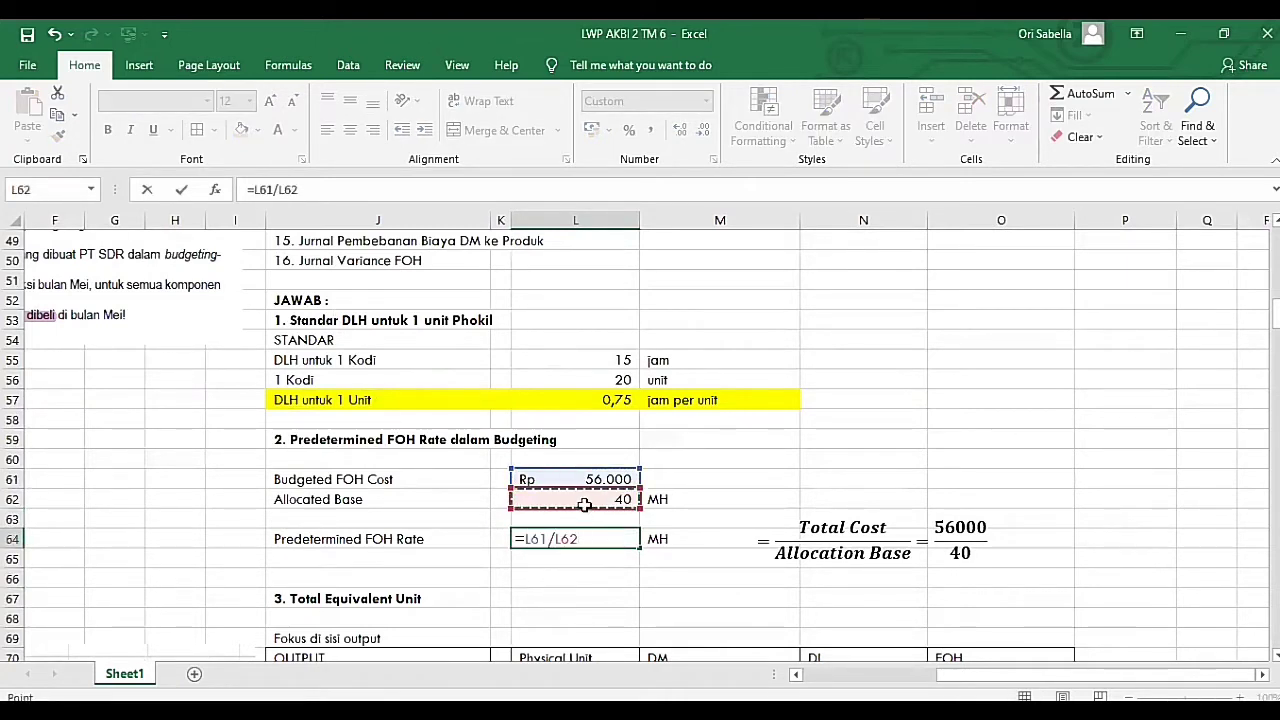
{"action": "key", "text": "Return"}
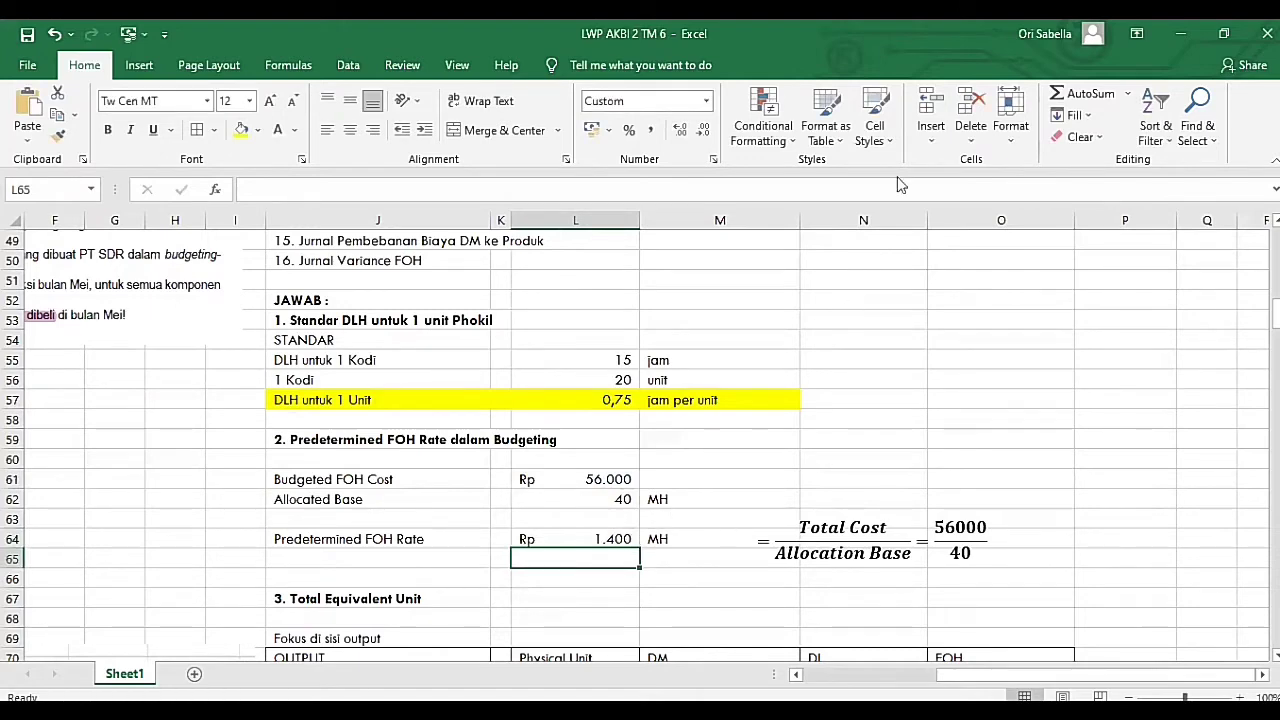
Examine the output rows of the Total Equivalent Unit table alongside the Percentage of Completion data.
{"action": "scroll", "coordinate": [640, 340], "scroll_direction": "up", "scroll_amount": 1}
{"action": "scroll", "coordinate": [640, 340], "scroll_direction": "left", "scroll_amount": 3}
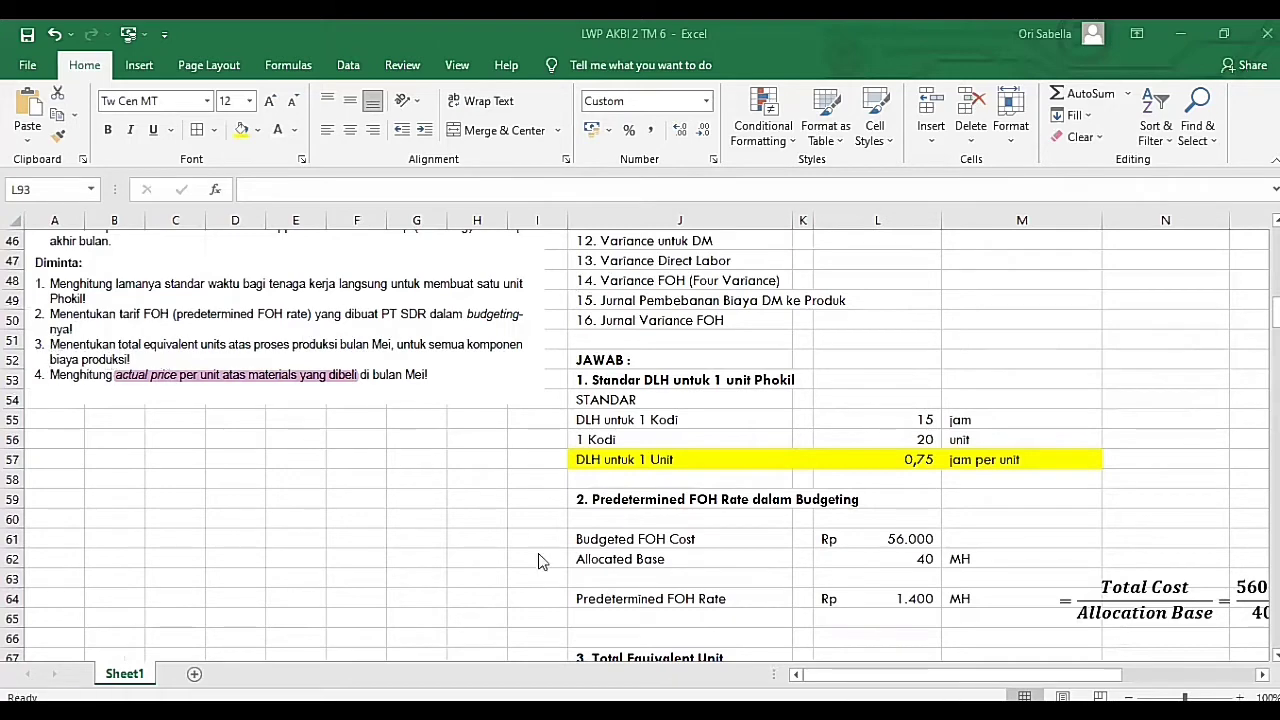
{"action": "scroll", "coordinate": [620, 590], "scroll_direction": "down", "scroll_amount": 4}
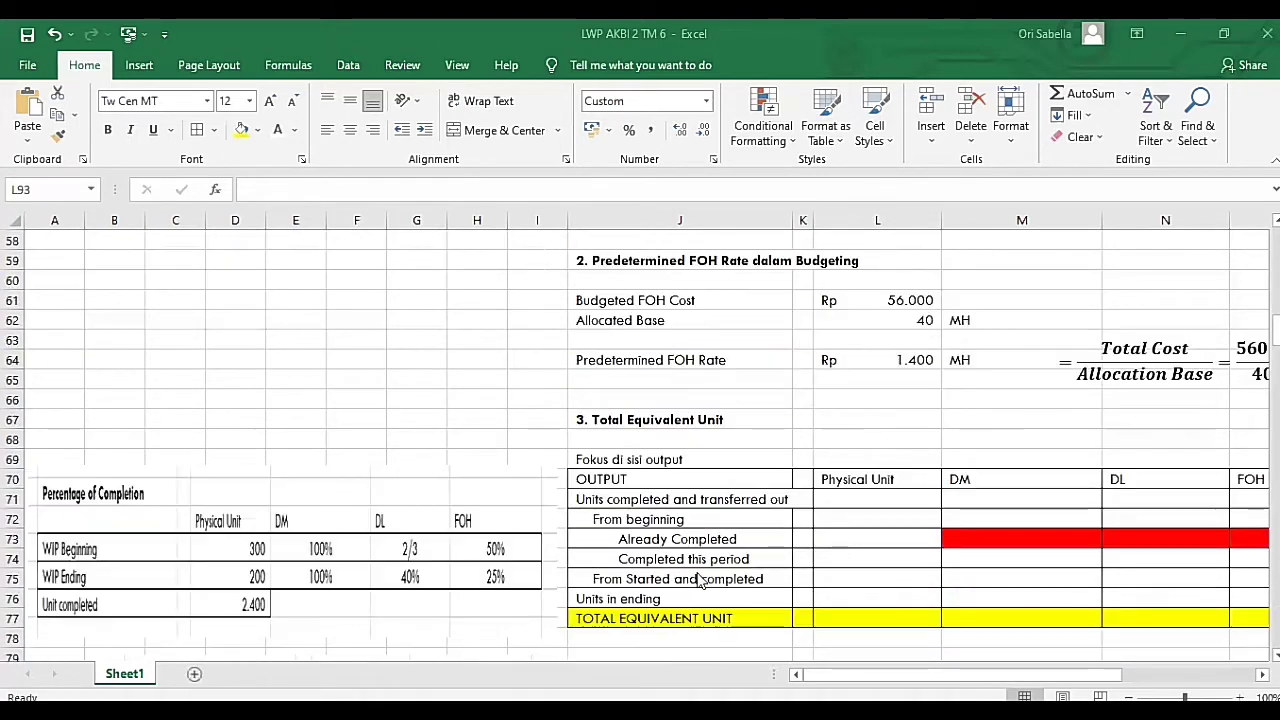
{"action": "scroll", "coordinate": [700, 580], "scroll_direction": "down", "scroll_amount": 1}
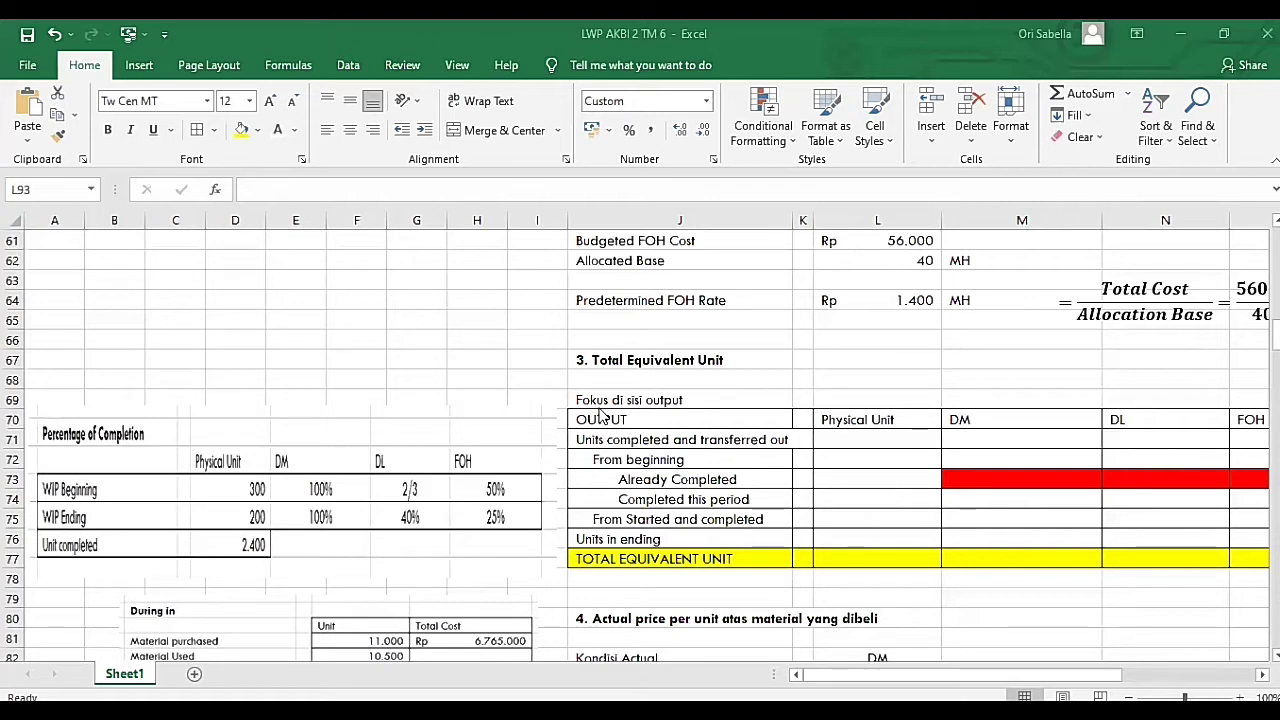
{"action": "left_click", "coordinate": [645, 441]}
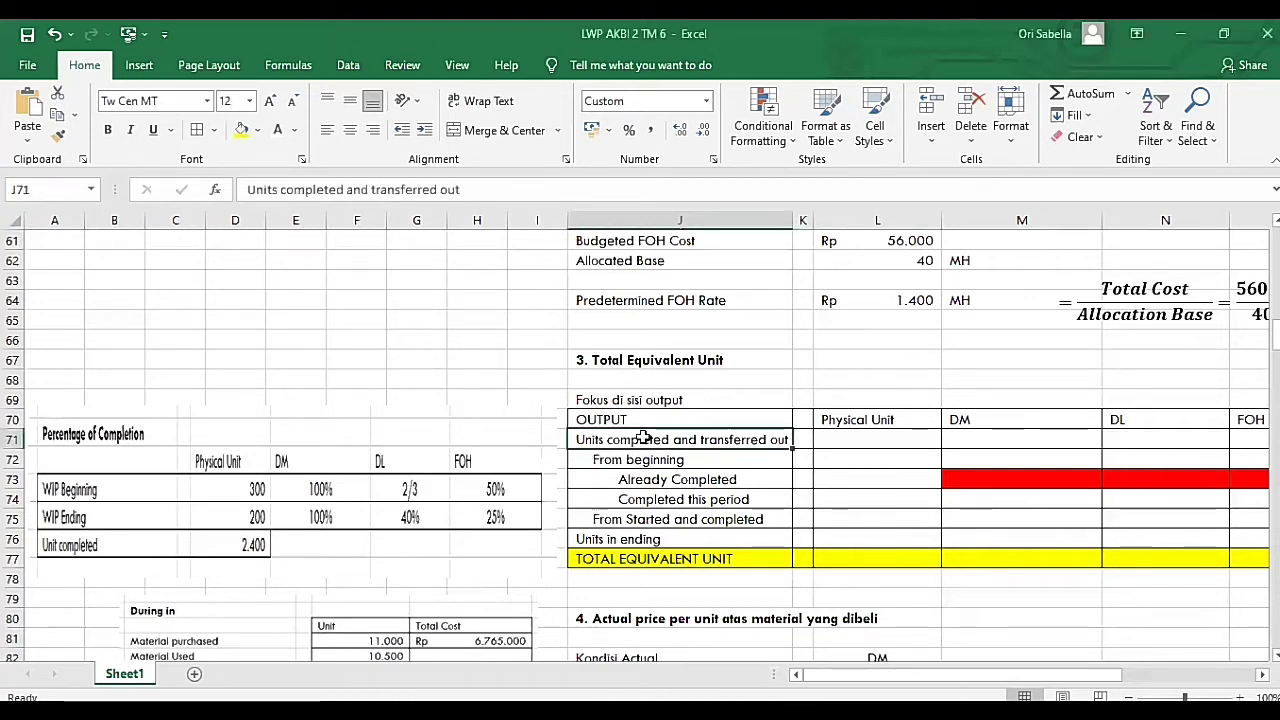
{"action": "left_click", "coordinate": [648, 541]}
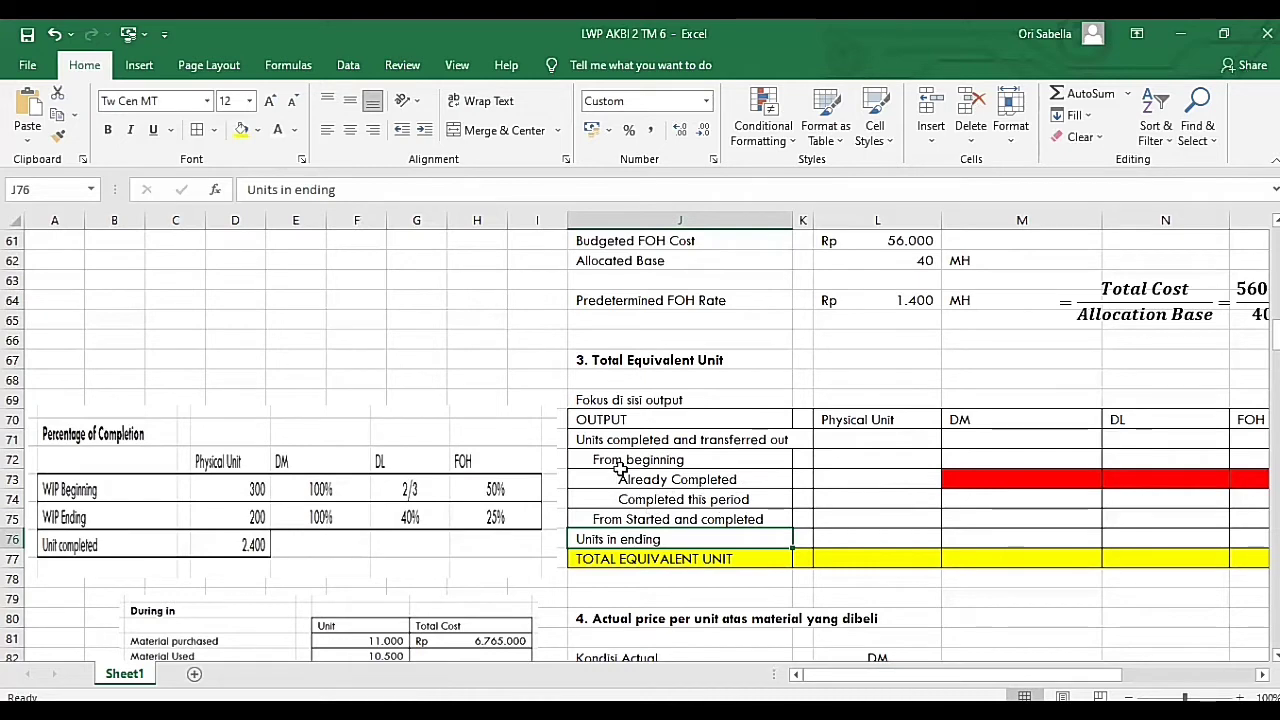
{"action": "left_click", "coordinate": [640, 498]}
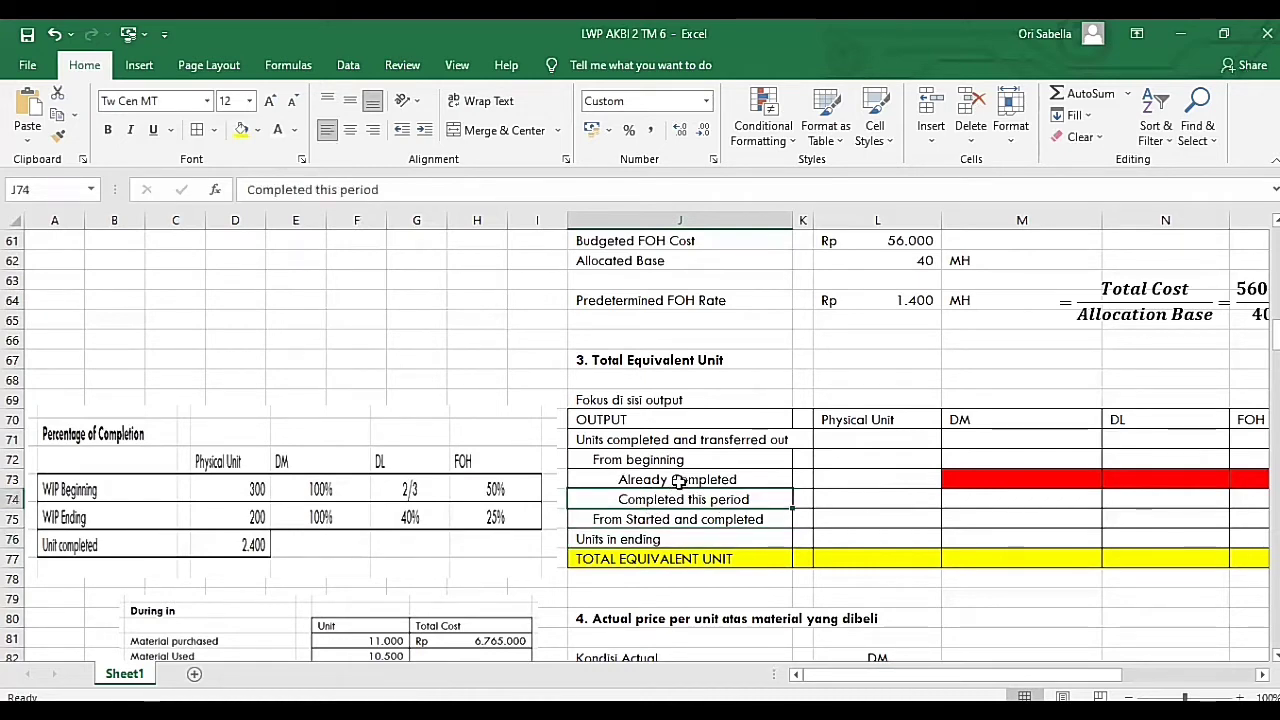
{"action": "left_click", "coordinate": [674, 484]}
{"action": "left_click", "coordinate": [692, 502]}
{"action": "left_click", "coordinate": [702, 480]}
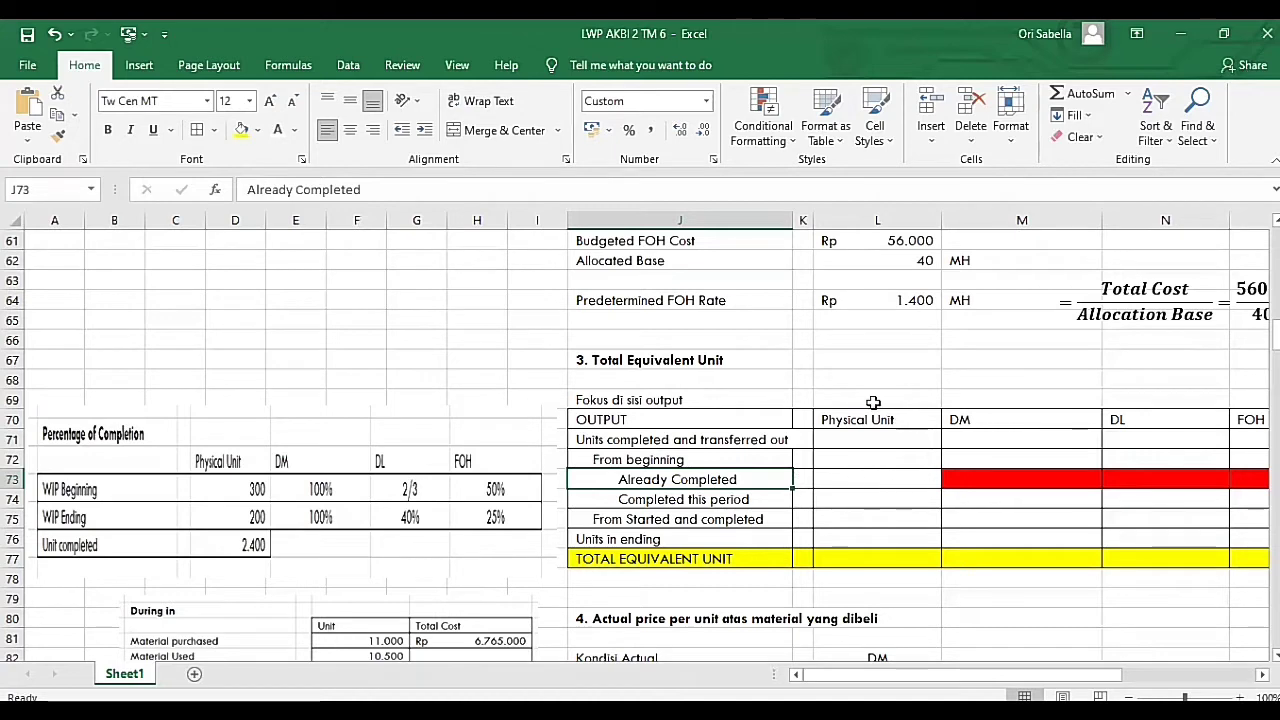
Enter physical units of 2400 for Units completed and transferred out and 300 for From beginning.
{"action": "left_click", "coordinate": [852, 440]}
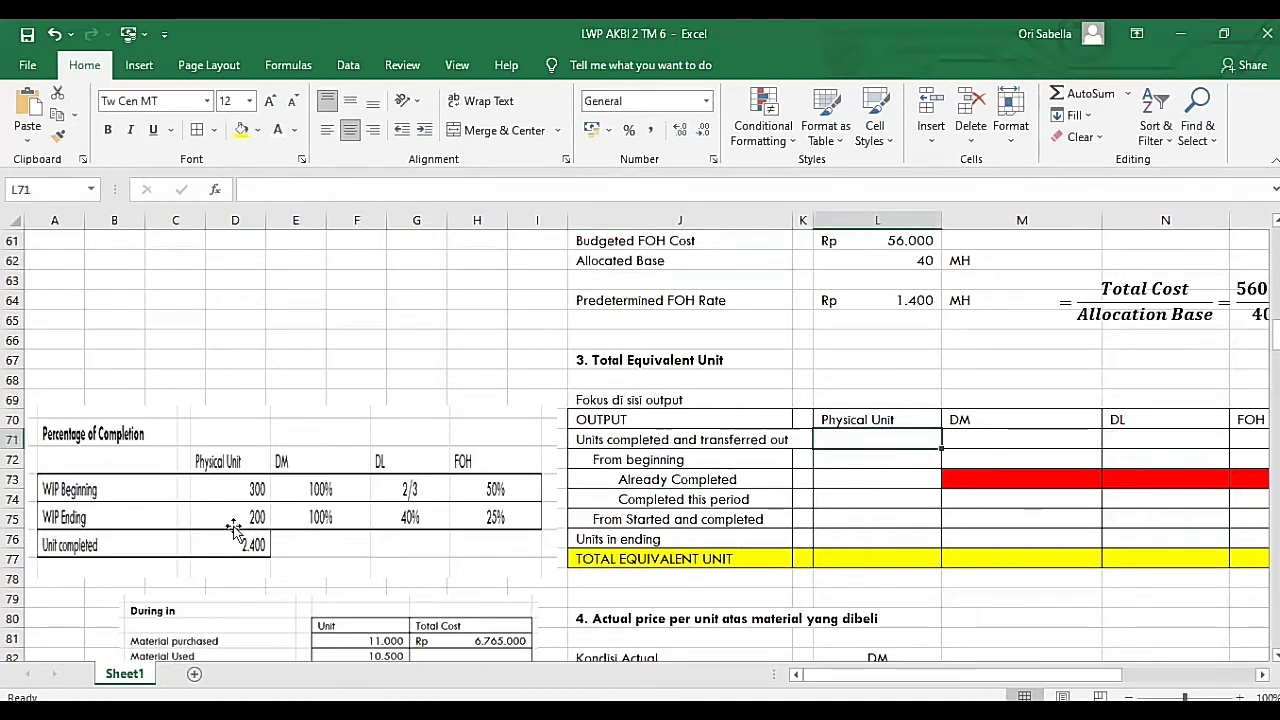
{"action": "type", "text": "2400"}
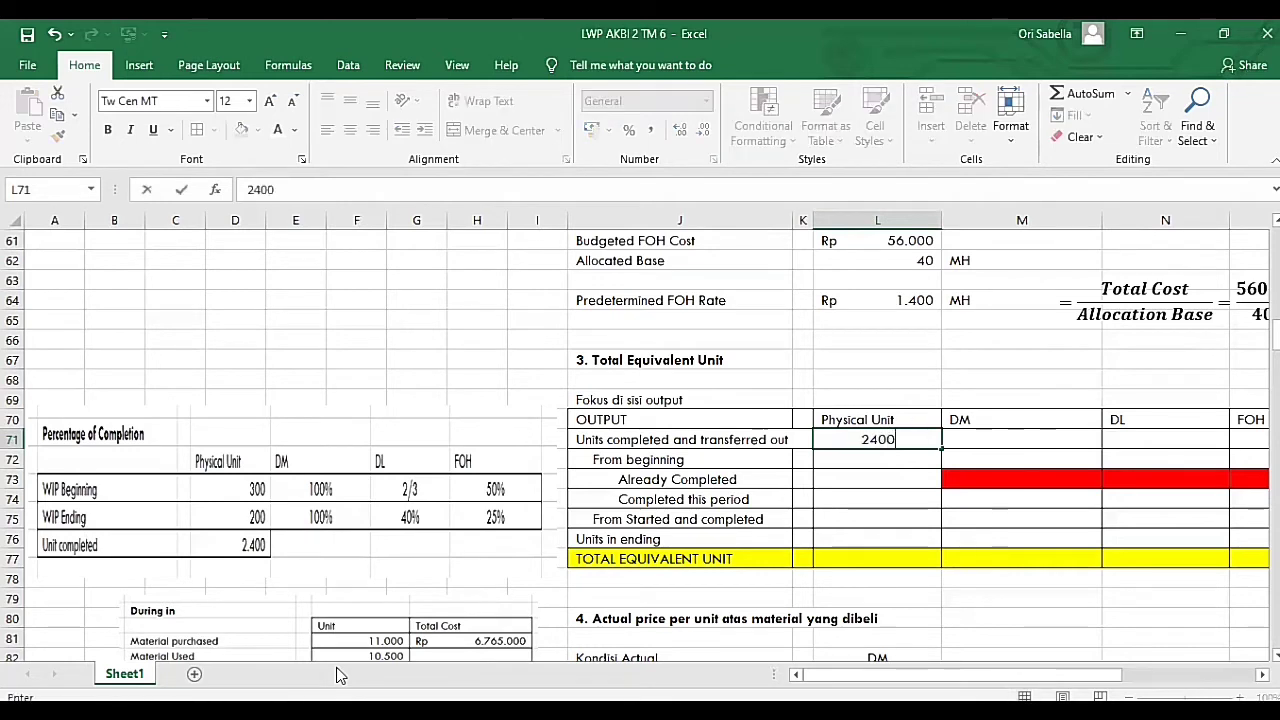
{"action": "key", "text": "Return"}
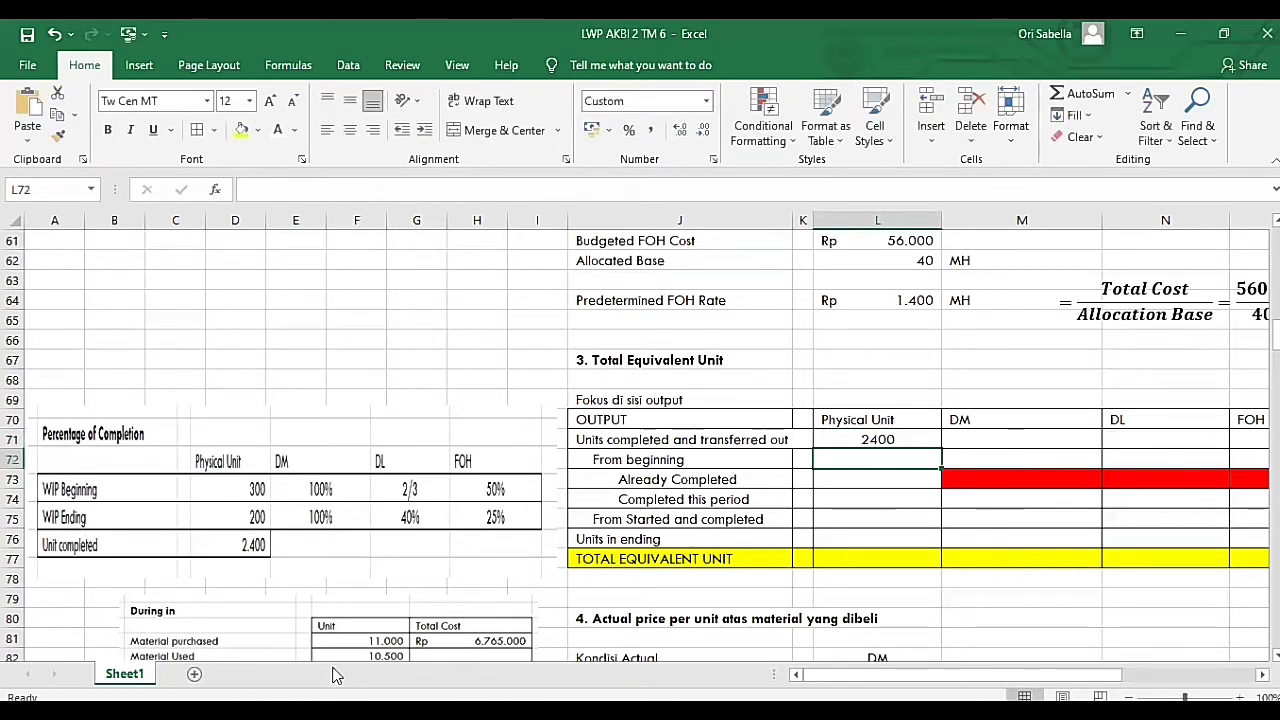
{"action": "type", "text": "300"}
{"action": "key", "text": "Return"}
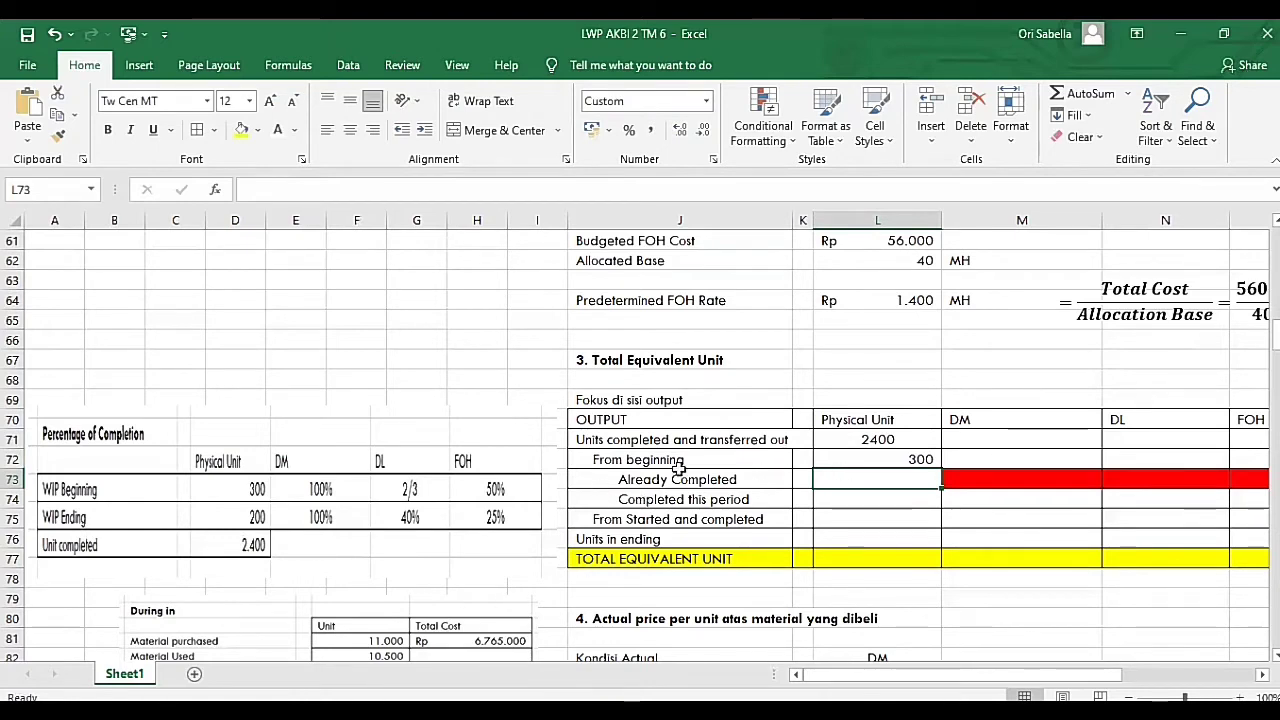
Calculate Already Completed DM in M73 as 100% of the From beginning physical units (=100%*L72).
{"action": "left_click", "coordinate": [997, 479]}
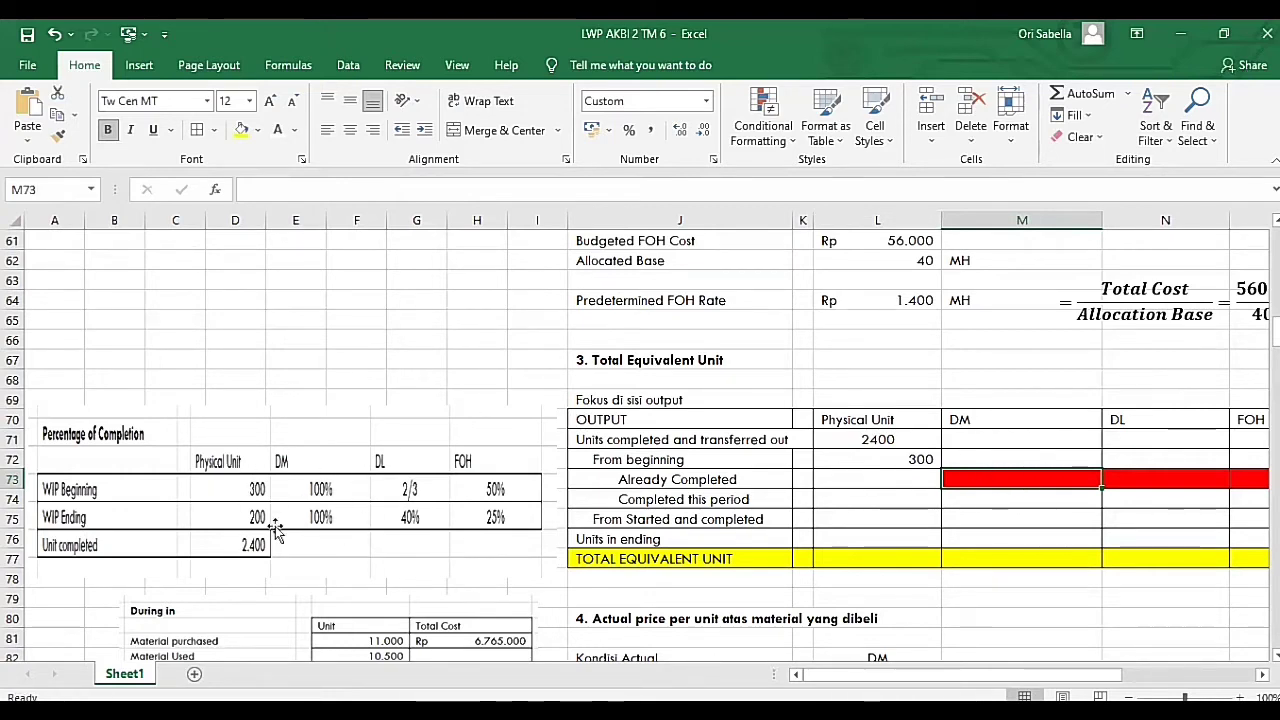
{"action": "type", "text": "="}
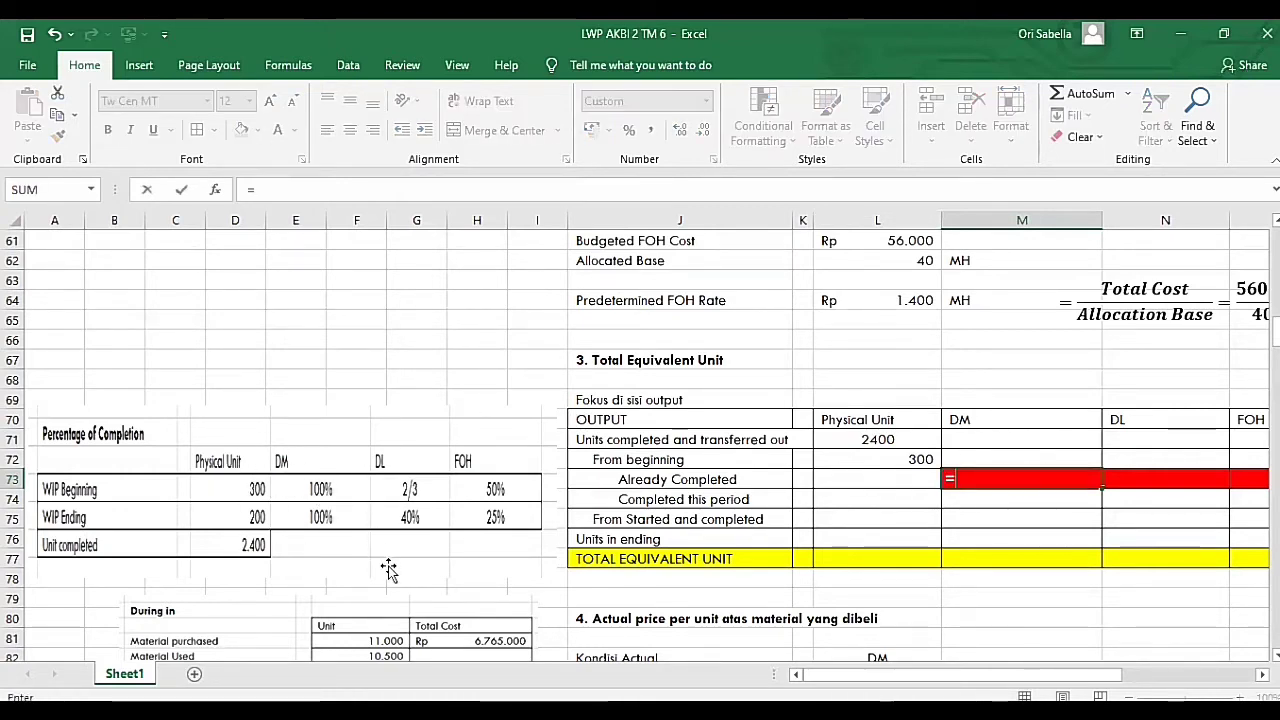
{"action": "type", "text": "100%"}
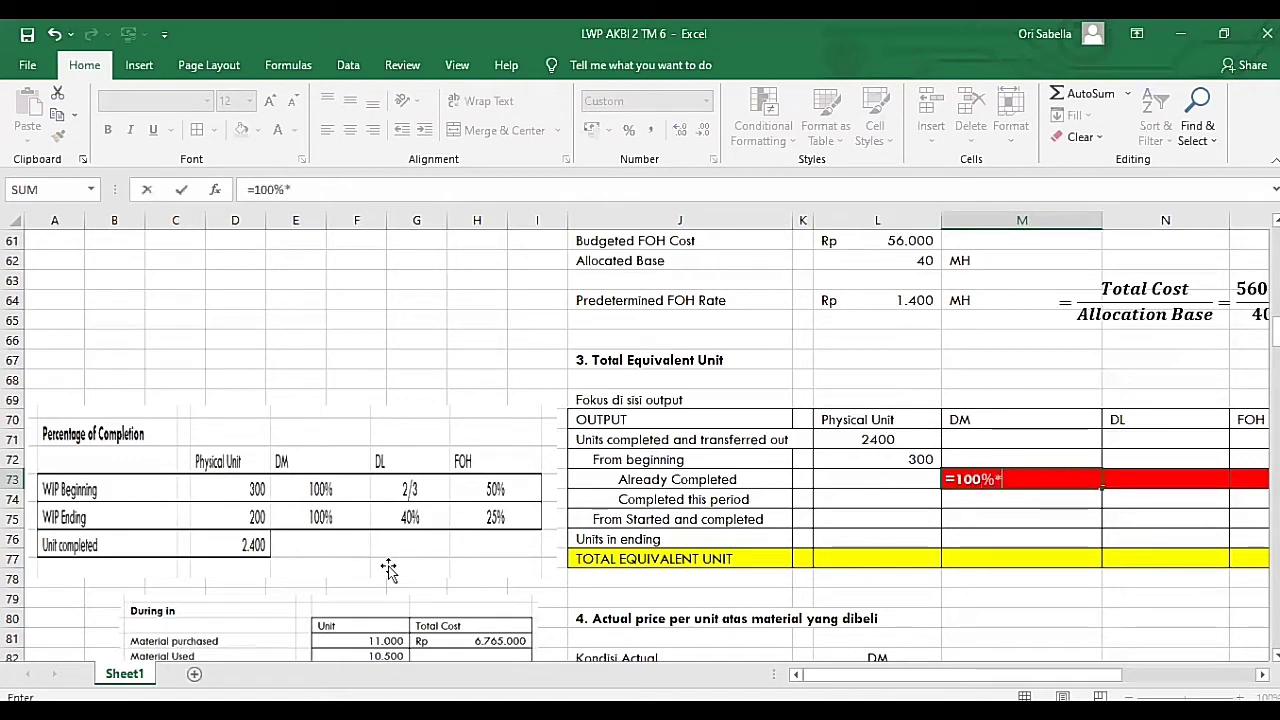
{"action": "type", "text": "*"}
{"action": "left_click", "coordinate": [888, 472]}
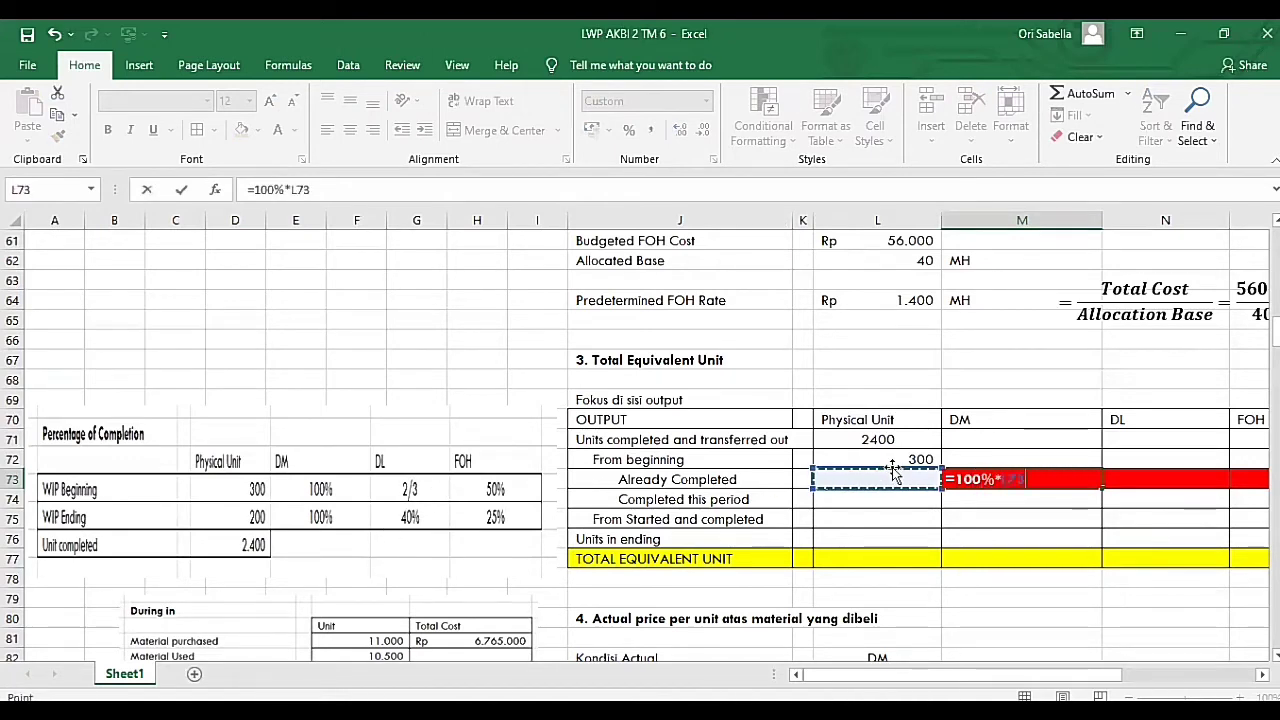
{"action": "left_click", "coordinate": [890, 452]}
{"action": "key", "text": "Return"}
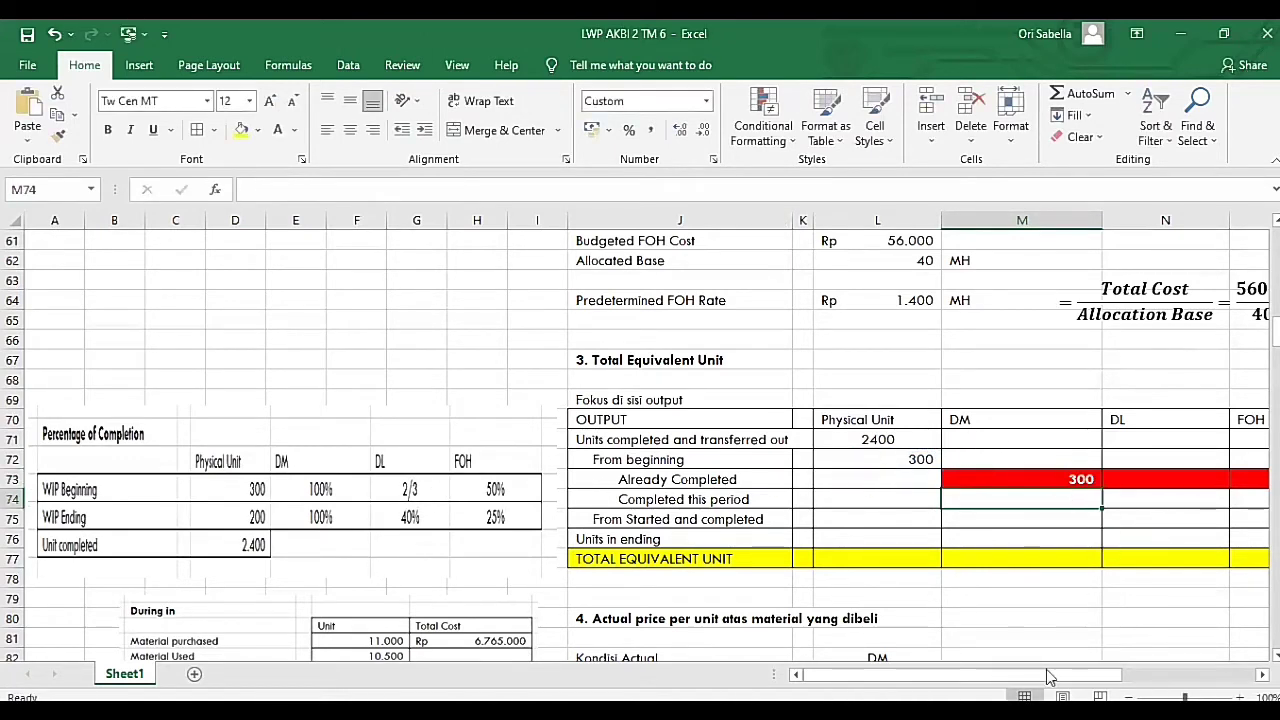
Calculate Already Completed DL in N73 as two-thirds of the From beginning physical units (=2/3*L72).
{"action": "left_click", "coordinate": [1148, 483]}
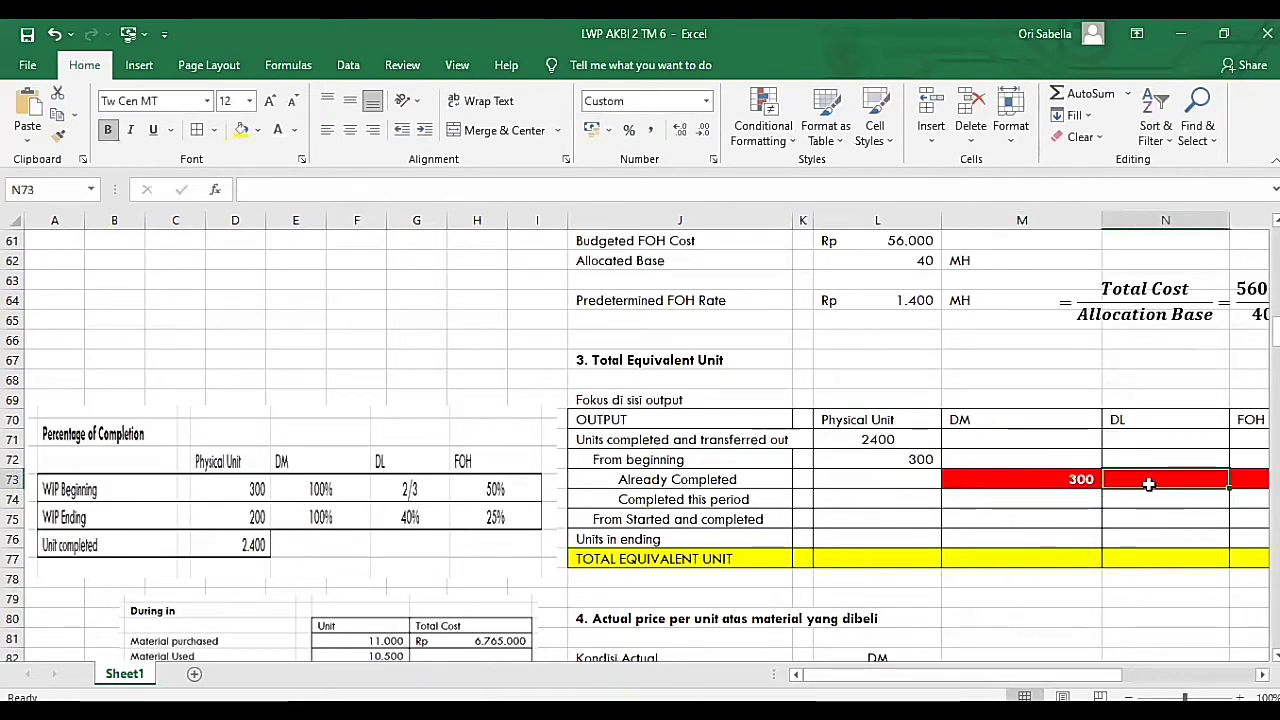
{"action": "type", "text": "=2"}
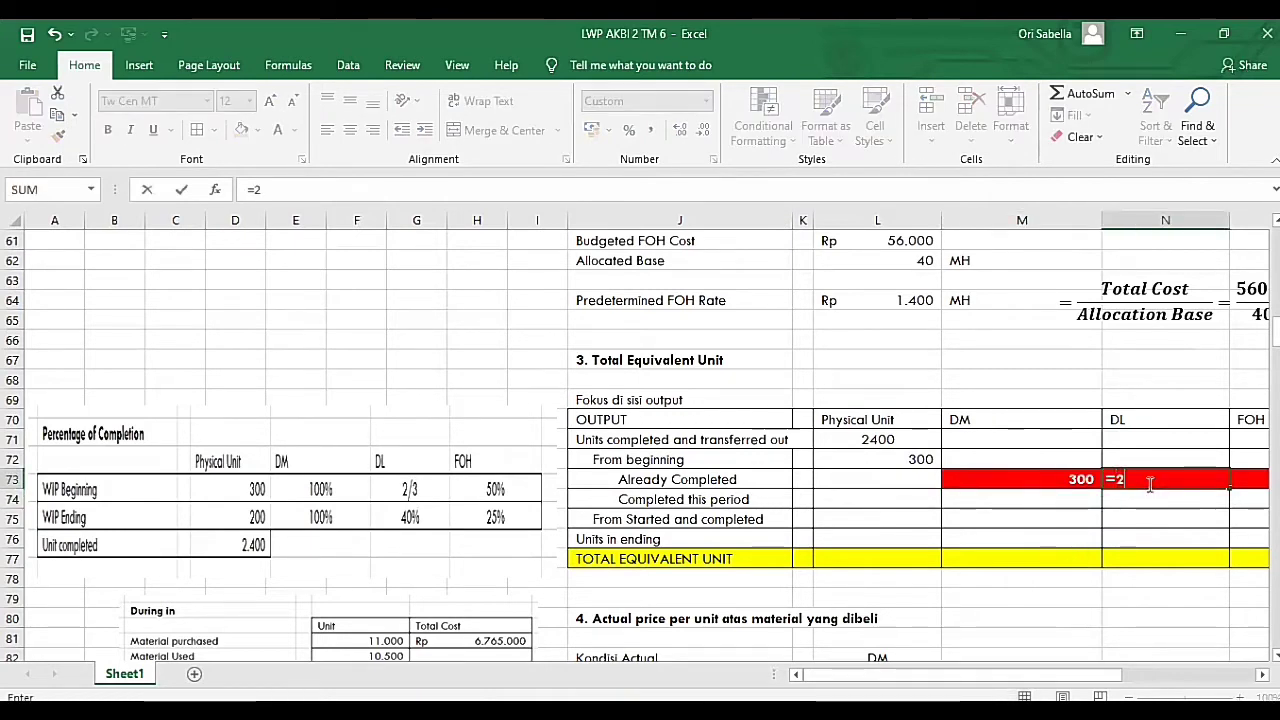
{"action": "type", "text": "/3*"}
{"action": "key", "text": "Left"}
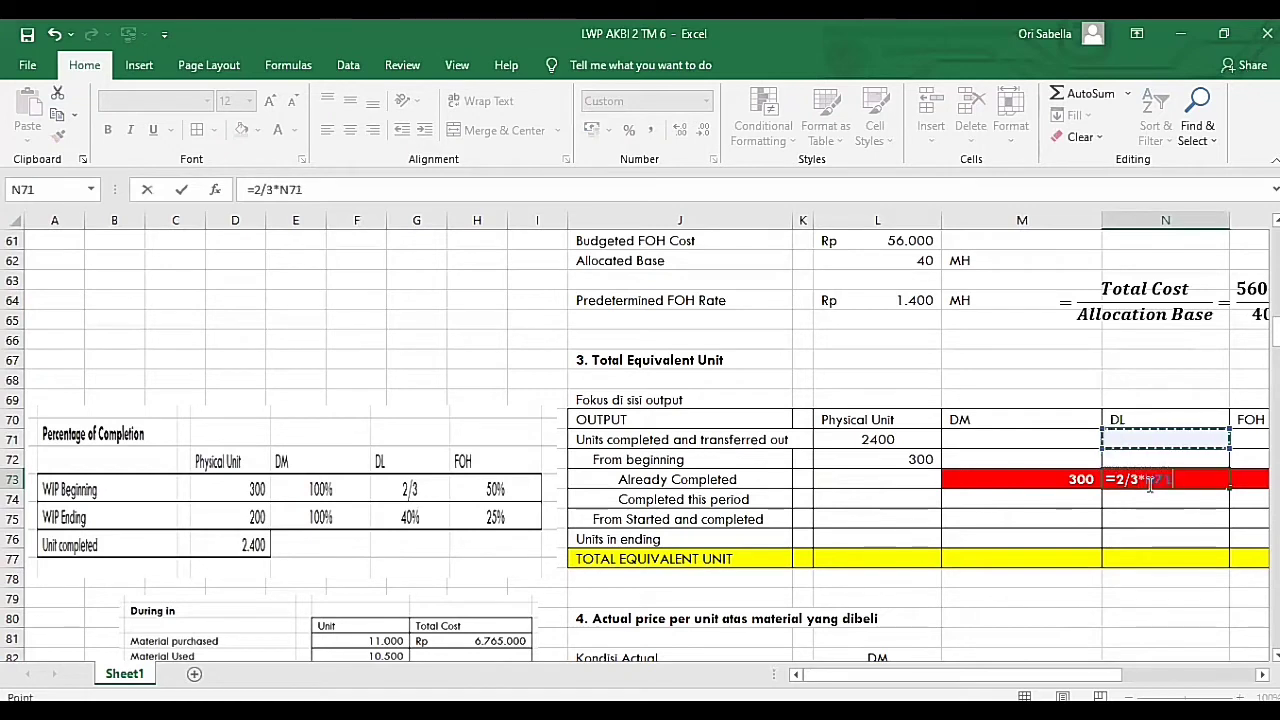
{"action": "key", "text": "Left"}
{"action": "key", "text": "Up"}
{"action": "key", "text": "Return"}
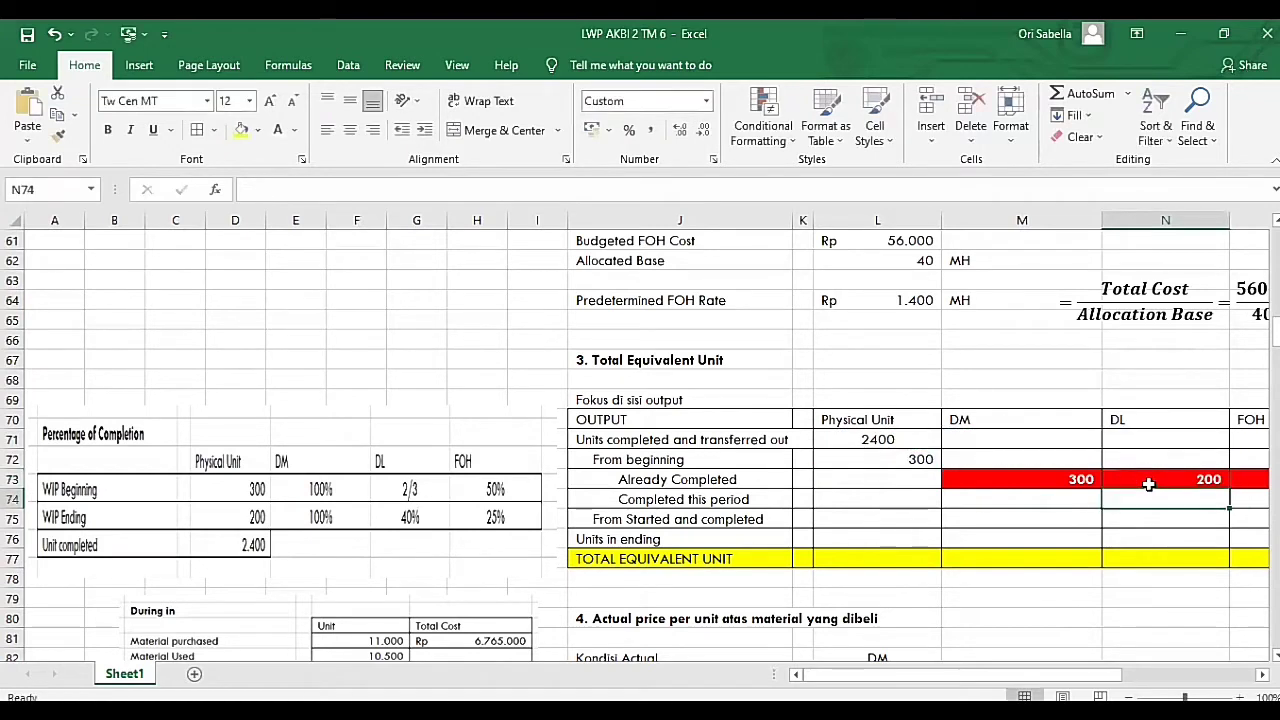
Calculate Already Completed FOH in O73 as 50% of the From beginning physical units (=50%*L72).
{"action": "left_click", "coordinate": [1246, 481]}
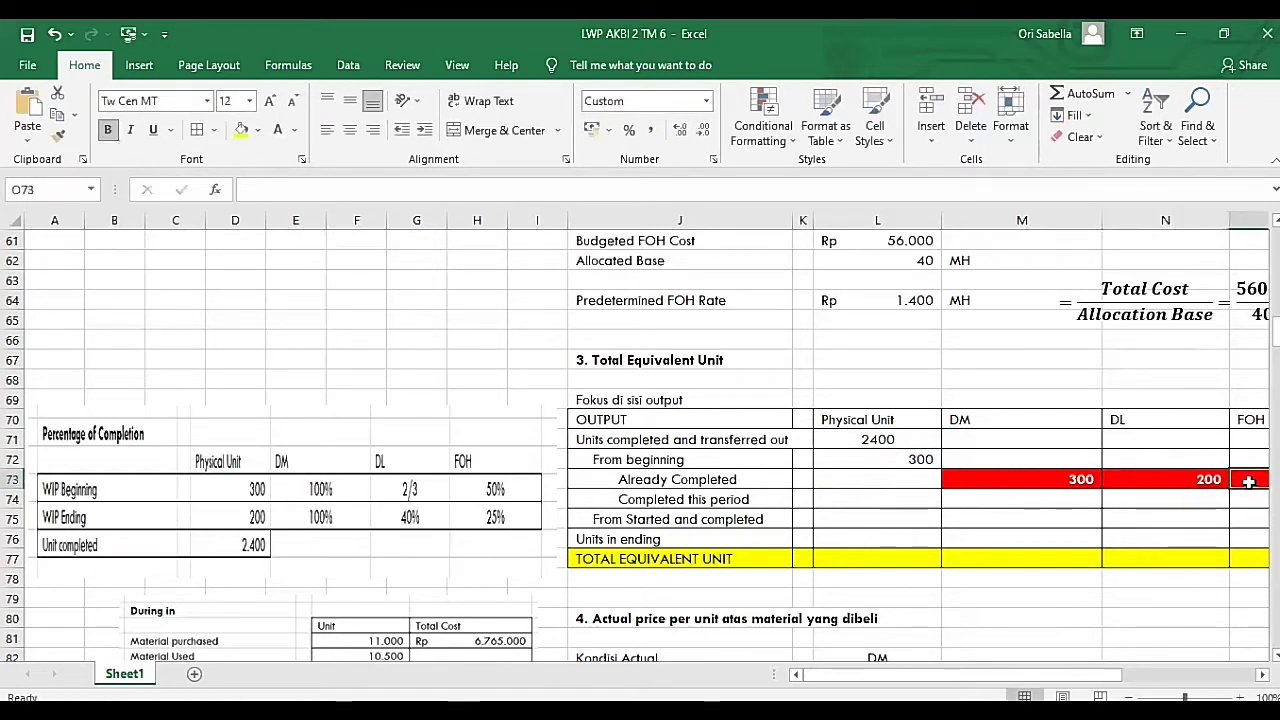
{"action": "type", "text": "="}
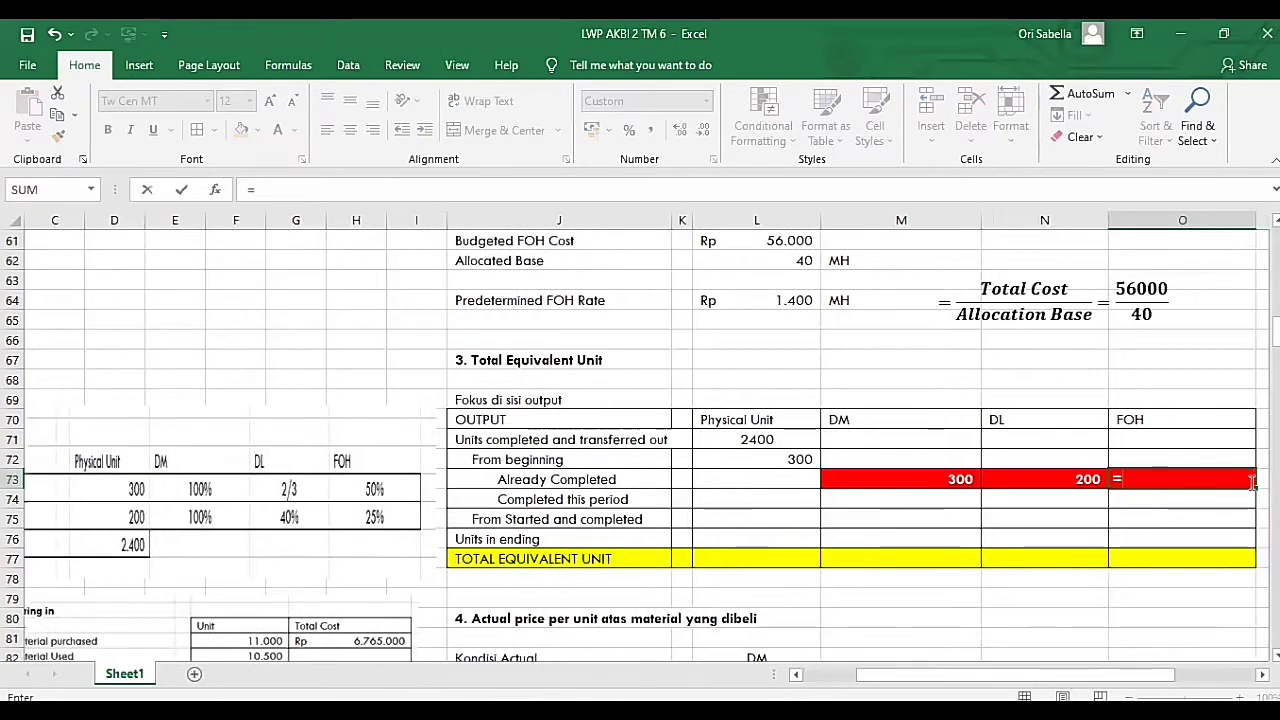
{"action": "type", "text": "50%"}
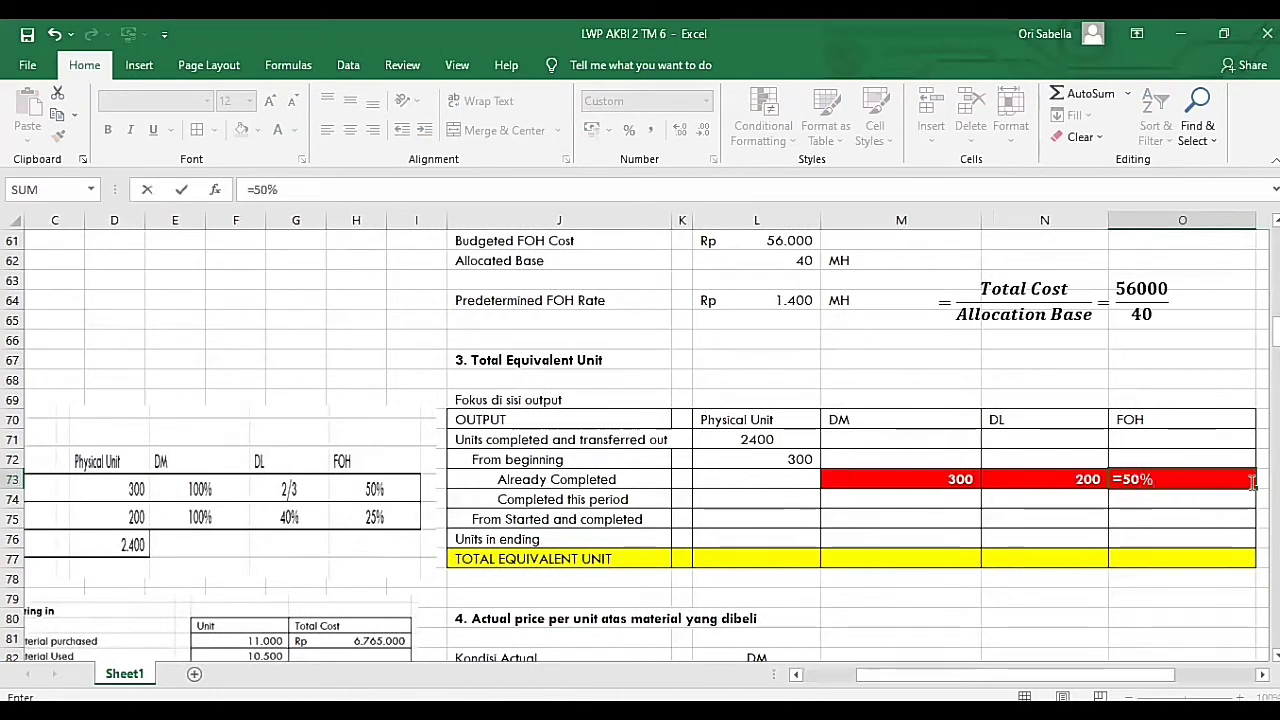
{"action": "type", "text": "*"}
{"action": "key", "text": "Up"}
{"action": "key", "text": "Left"}
{"action": "key", "text": "Left"}
{"action": "key", "text": "Left"}
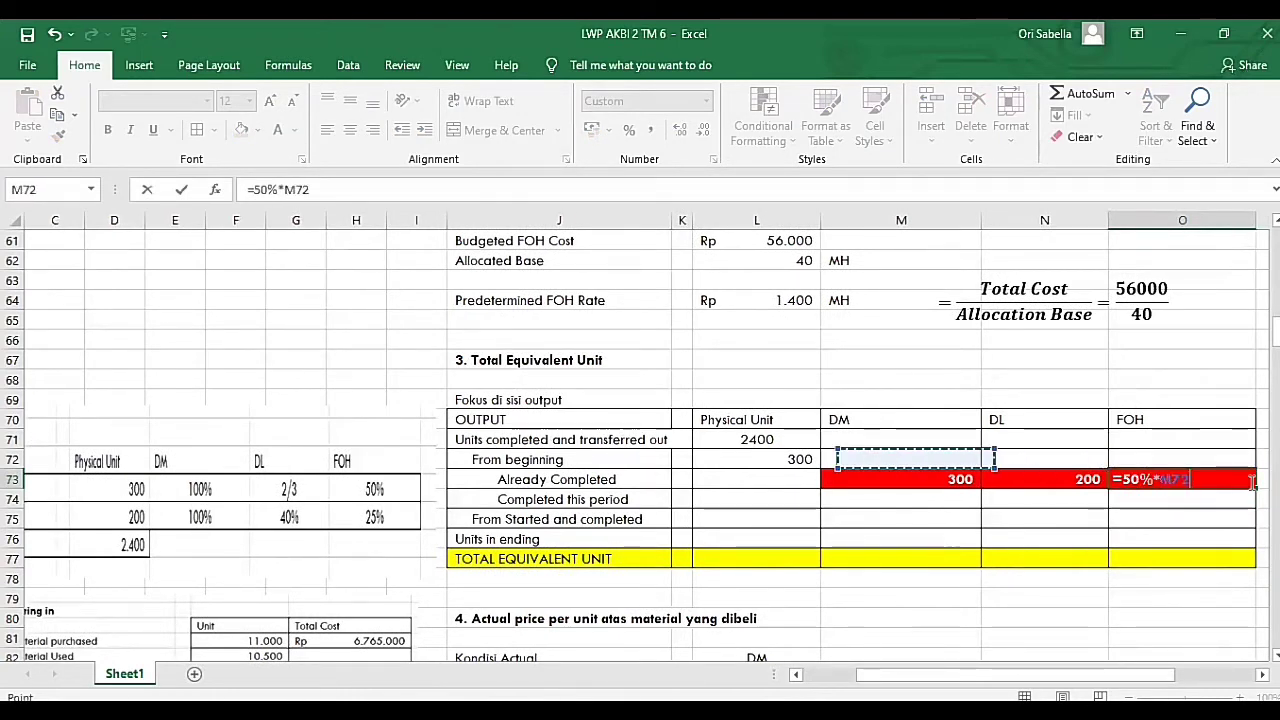
{"action": "key", "text": "Return"}
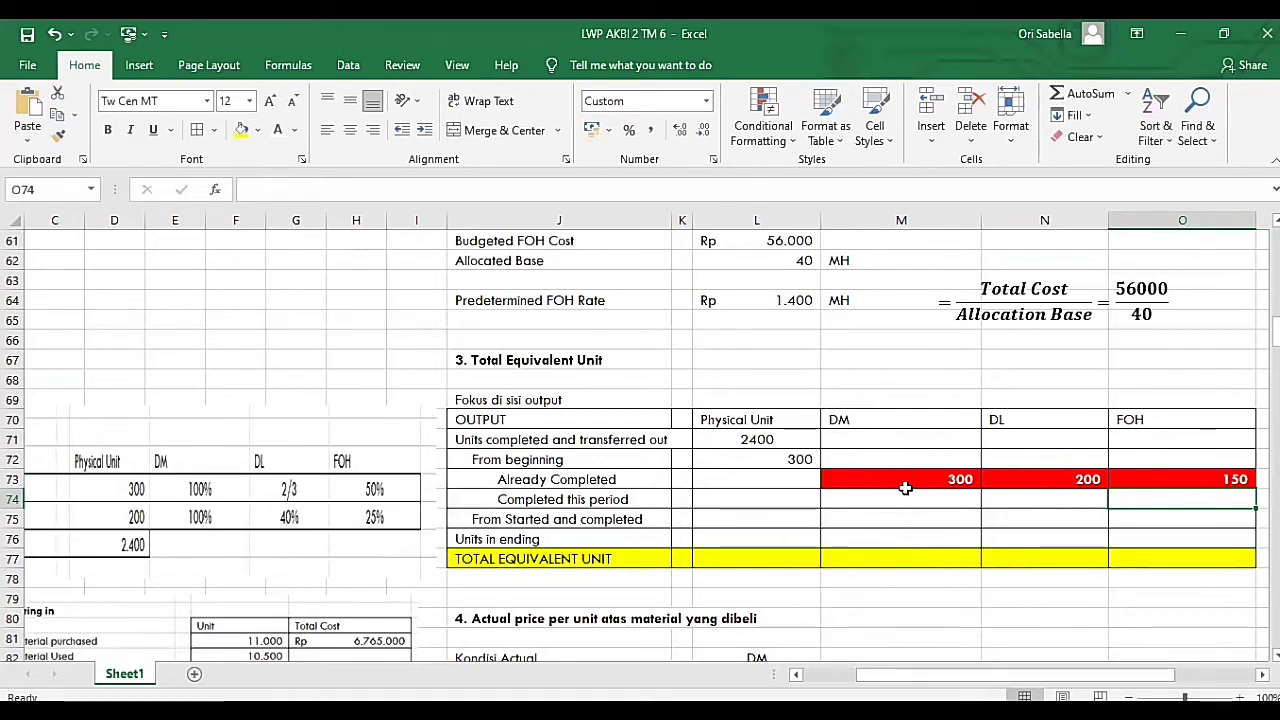
Calculate Completed this period DM in M74 as 0% of the From beginning physical units (=0%*L72).
{"action": "left_click", "coordinate": [938, 502]}
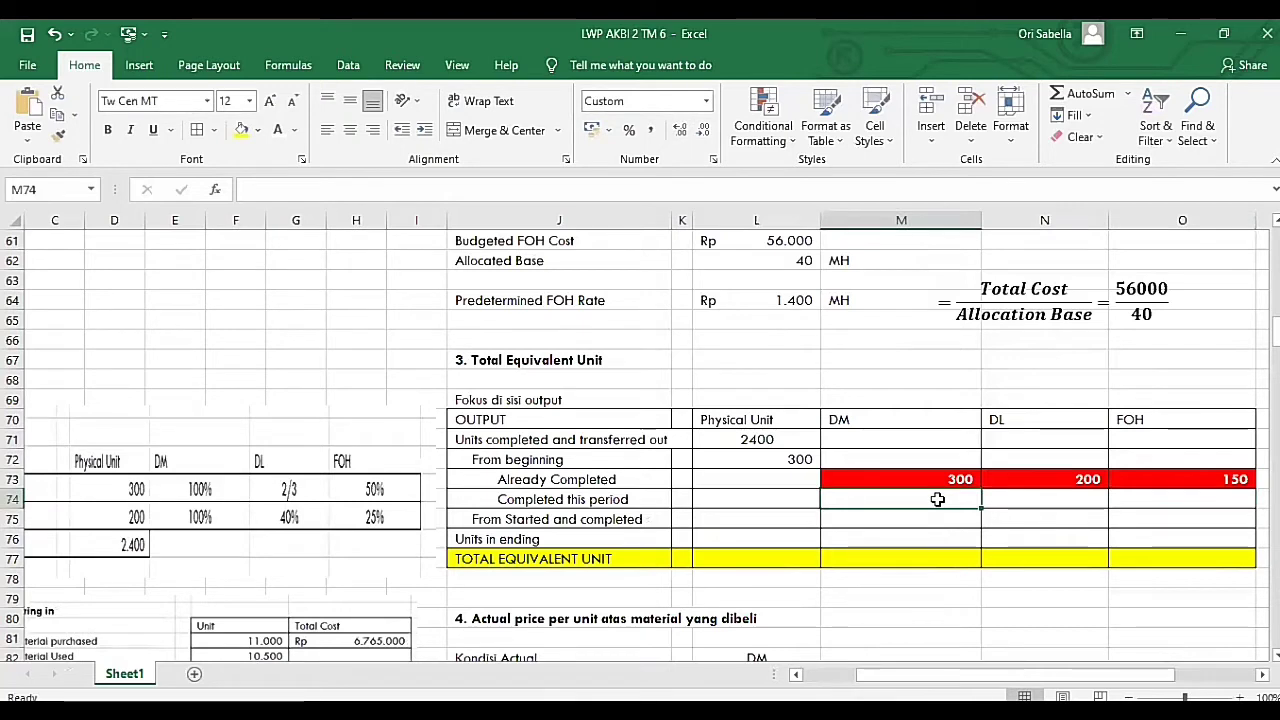
{"action": "type", "text": "="}
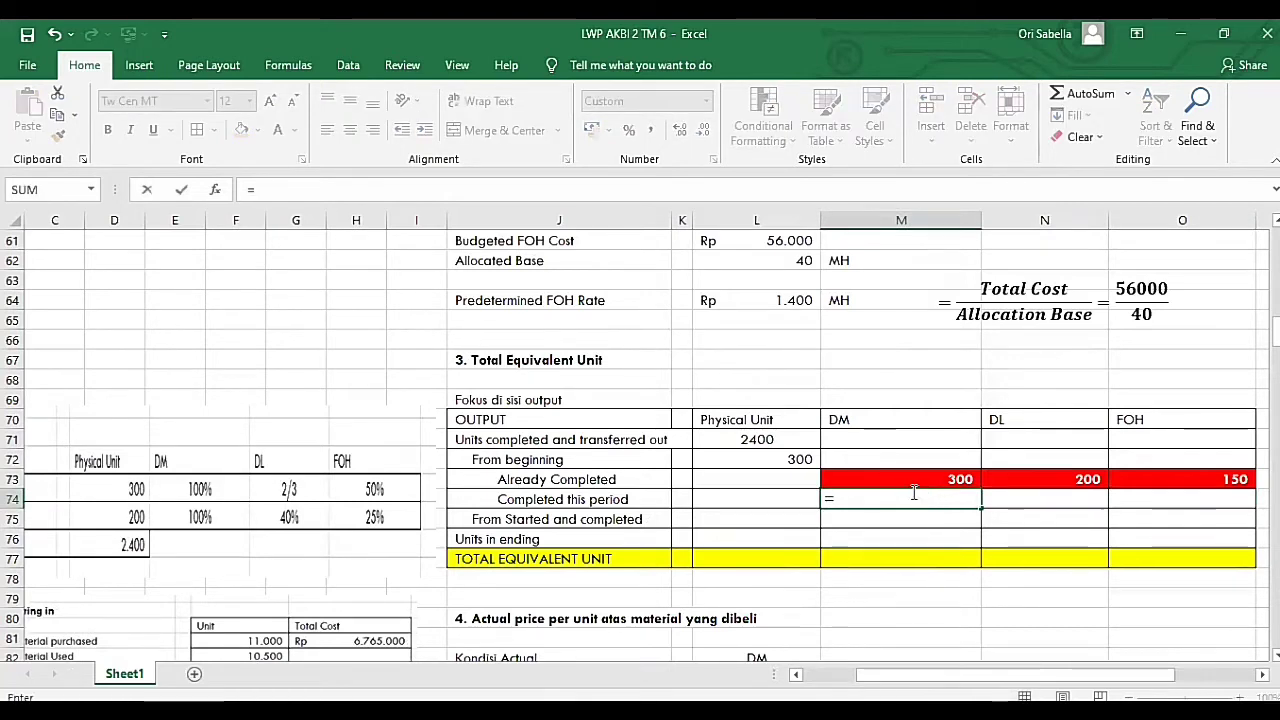
{"action": "type", "text": "0%"}
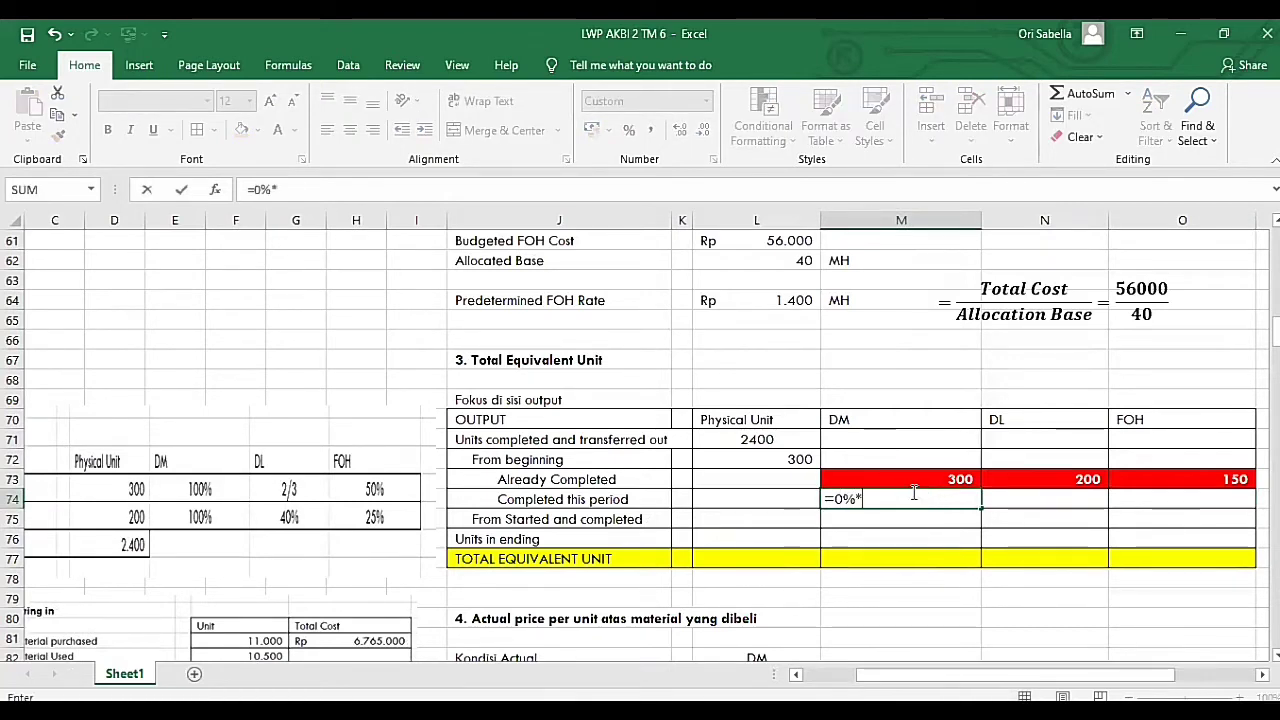
{"action": "type", "text": "*"}
{"action": "key", "text": "Up"}
{"action": "key", "text": "Up"}
{"action": "key", "text": "Left"}
{"action": "key", "text": "Return"}
Calculate Completed this period DL in N74 as one-third of the From beginning physical units (=1/3*L72).
{"action": "key", "text": "Right"}
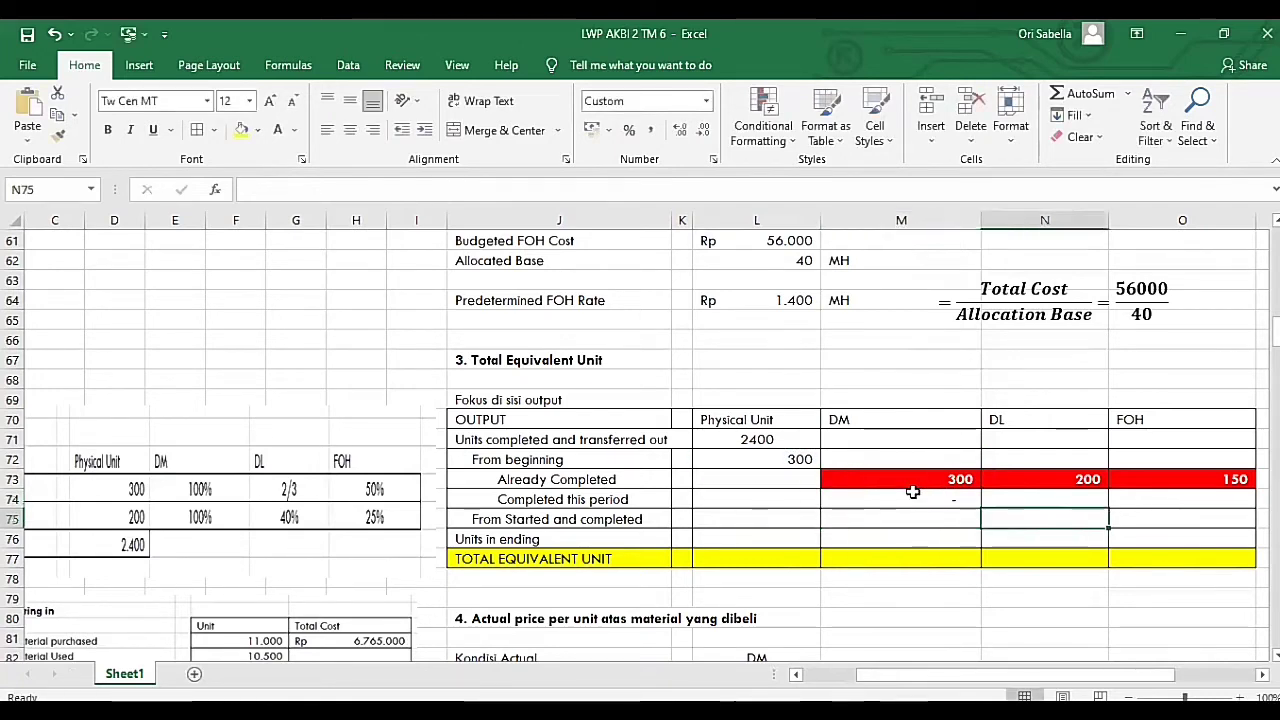
{"action": "key", "text": "Up"}
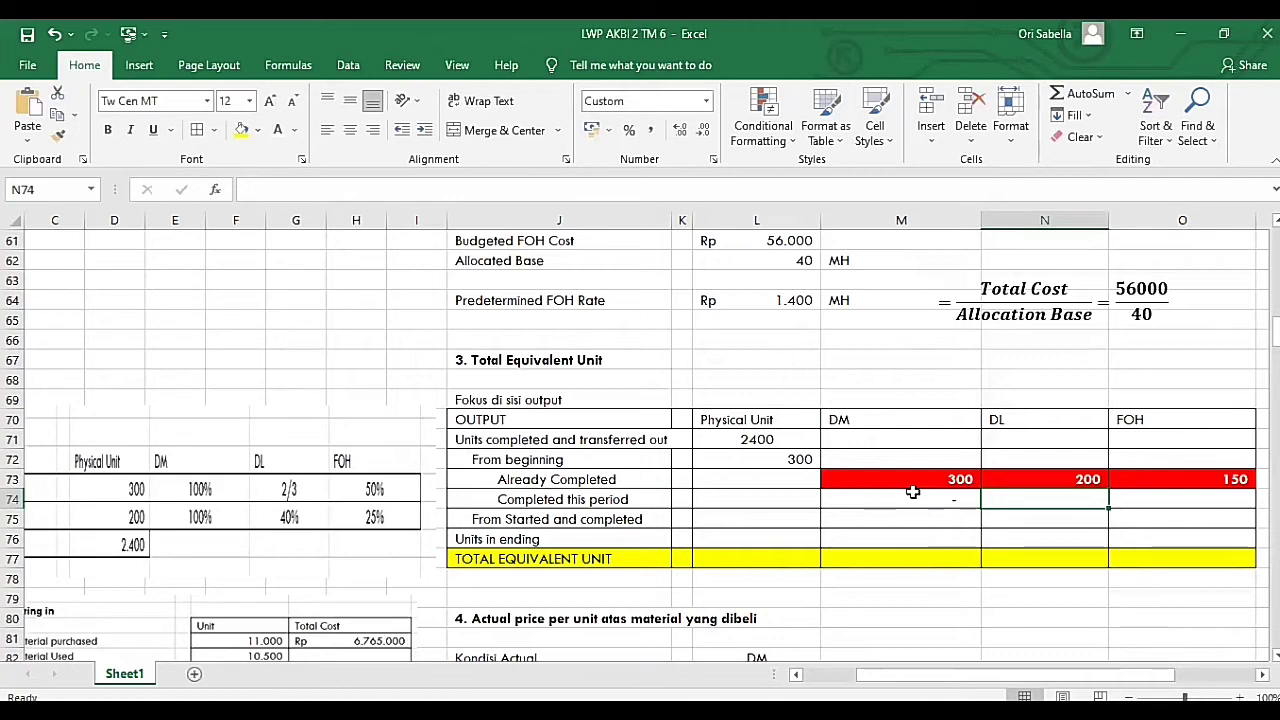
{"action": "type", "text": "="}
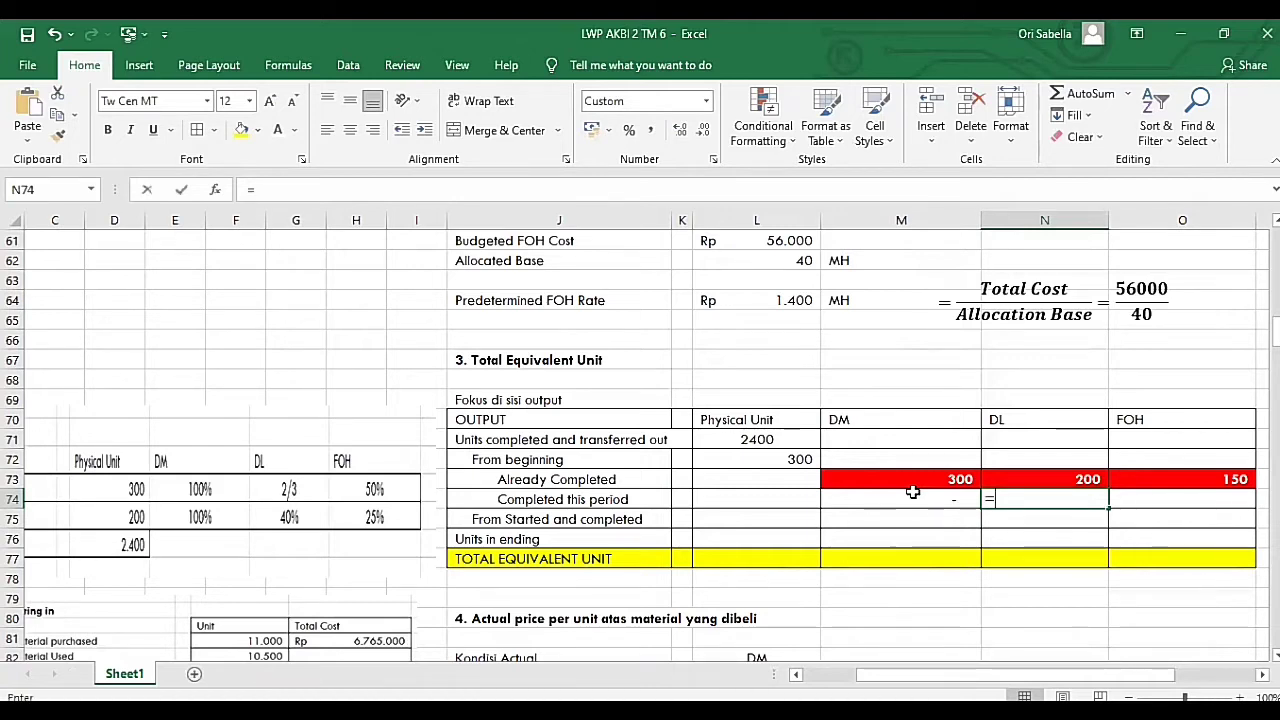
{"action": "type", "text": "1/3*"}
{"action": "key", "text": "Up"}
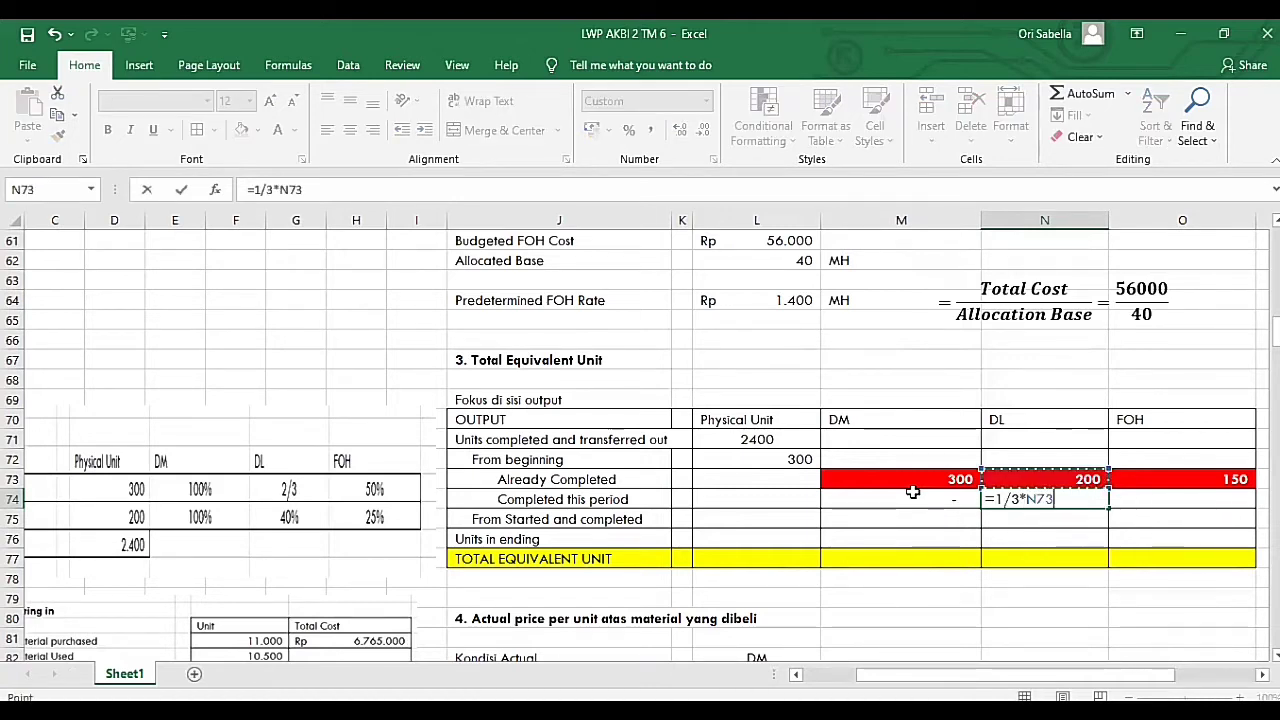
{"action": "key", "text": "Left"}
{"action": "key", "text": "Up"}
{"action": "key", "text": "Left"}
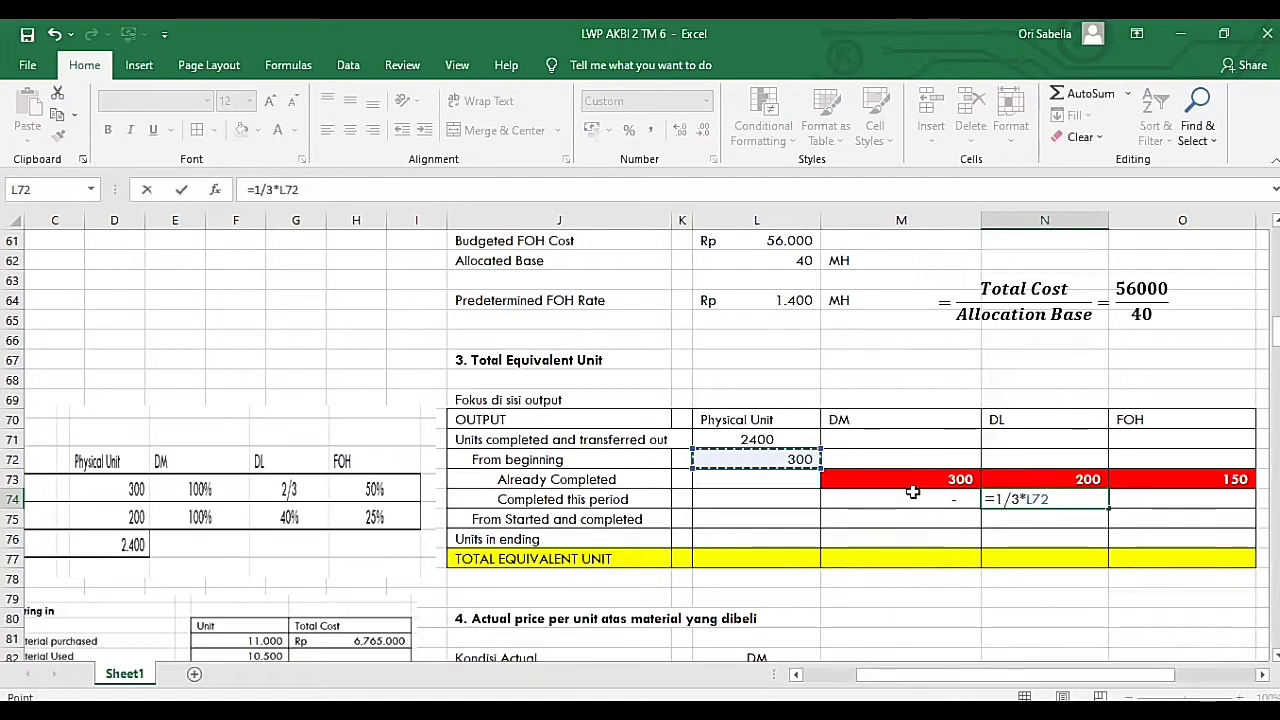
{"action": "key", "text": "Return"}
Calculate Completed this period FOH in O74 as 50% of the From beginning physical units (=50%*L72).
{"action": "left_click", "coordinate": [1143, 497]}
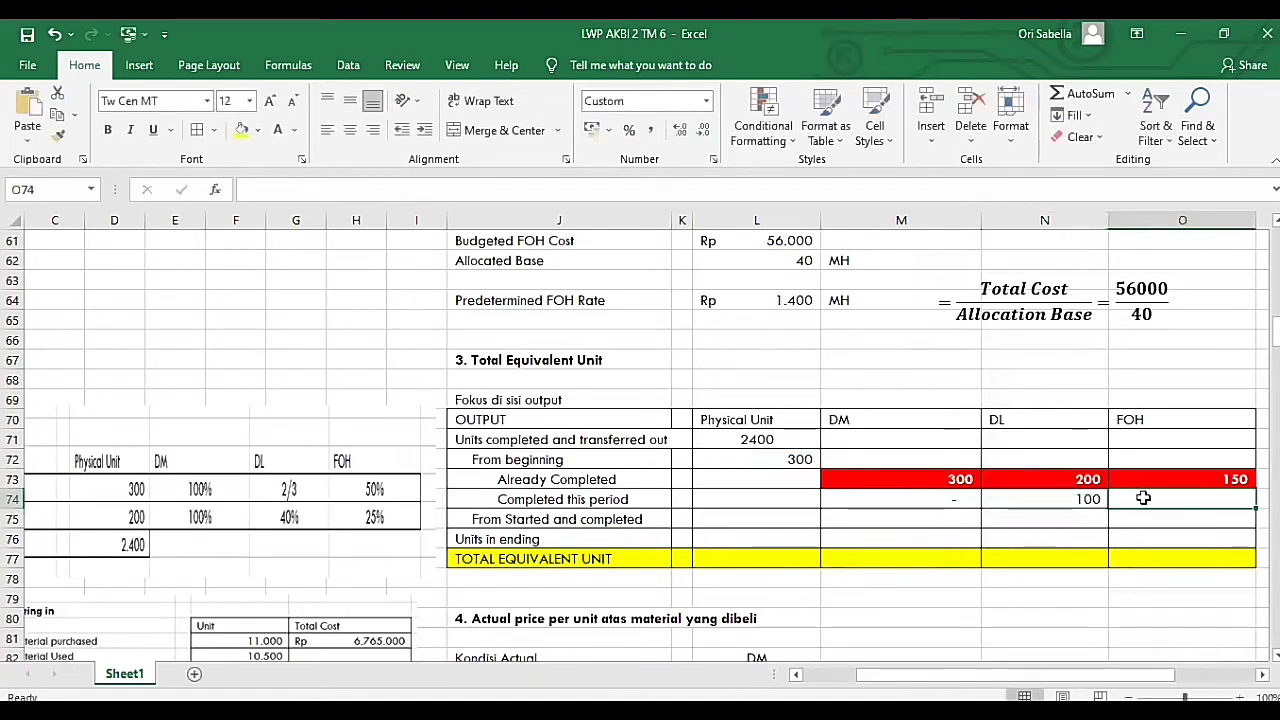
{"action": "type", "text": "="}
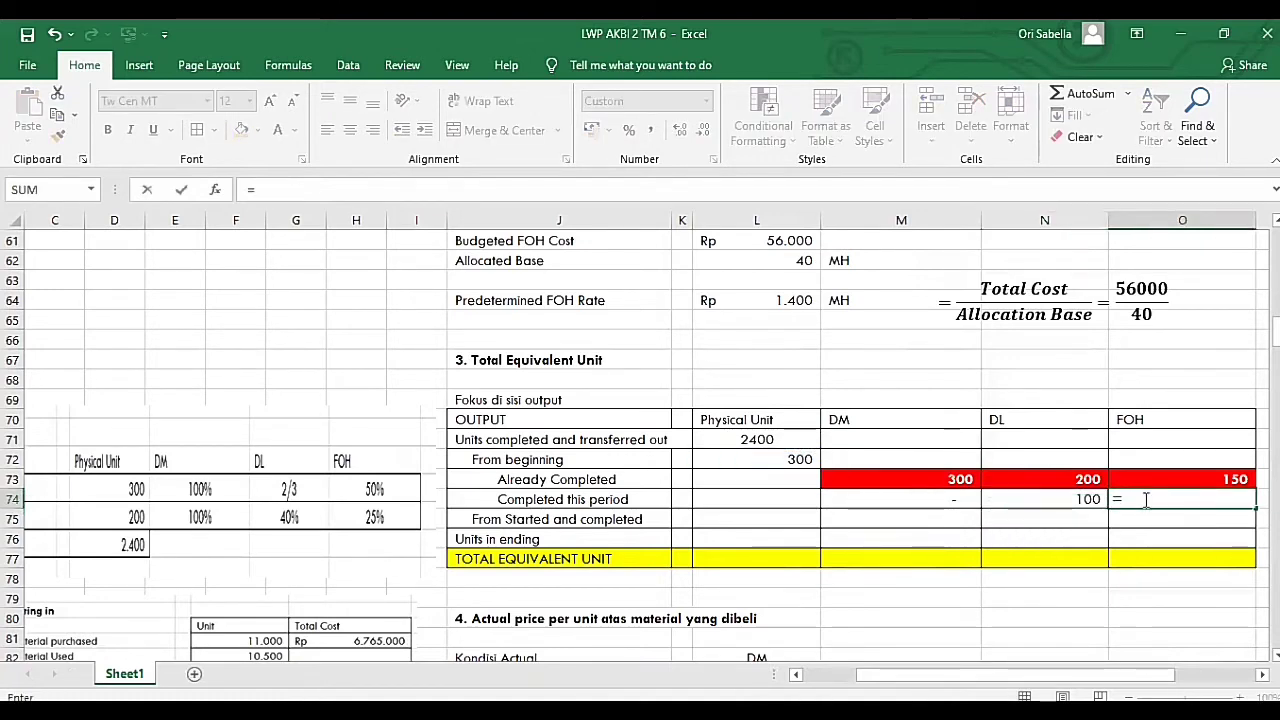
{"action": "type", "text": "50%"}
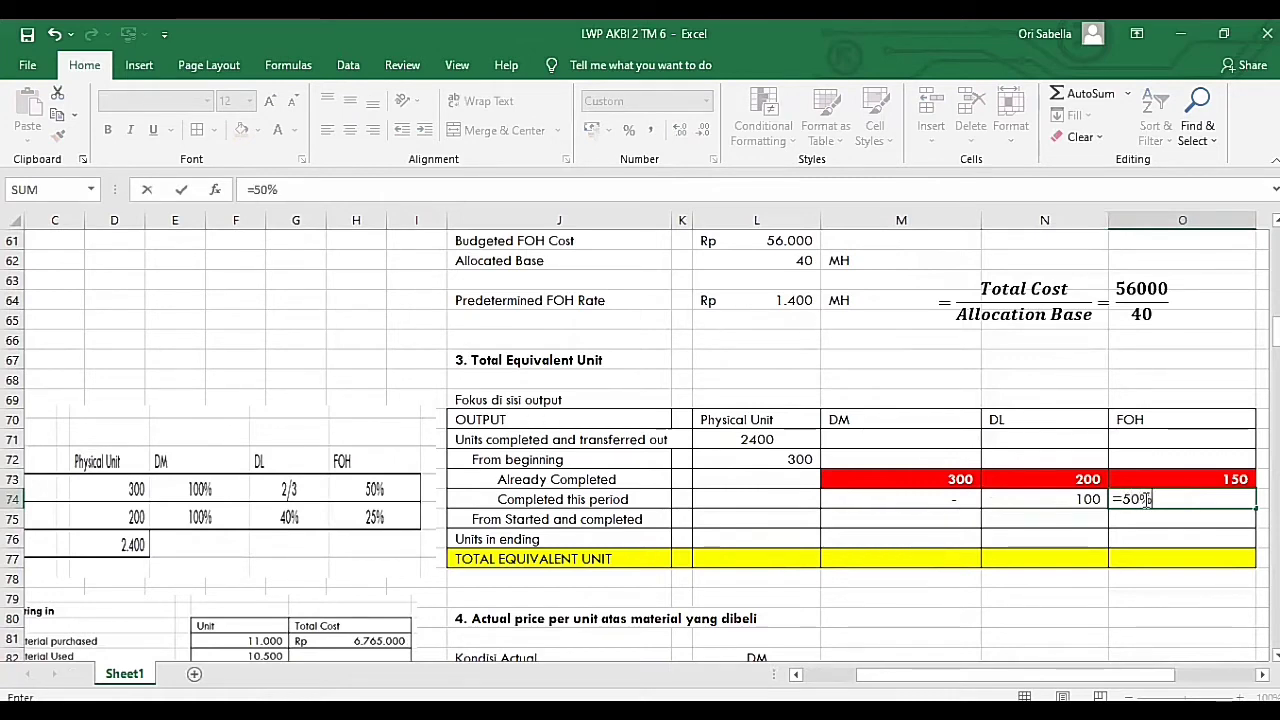
{"action": "key", "text": "ctrl+Return"}
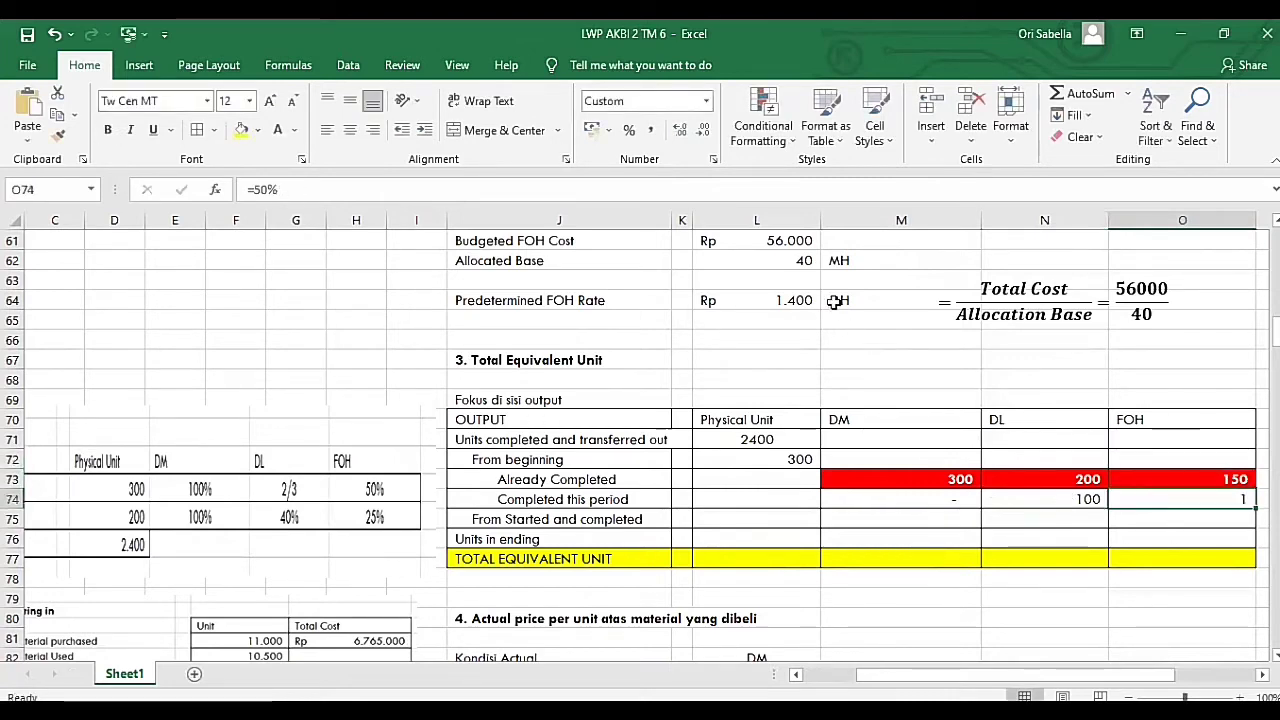
{"action": "left_click", "coordinate": [868, 186]}
{"action": "type", "text": "*"}
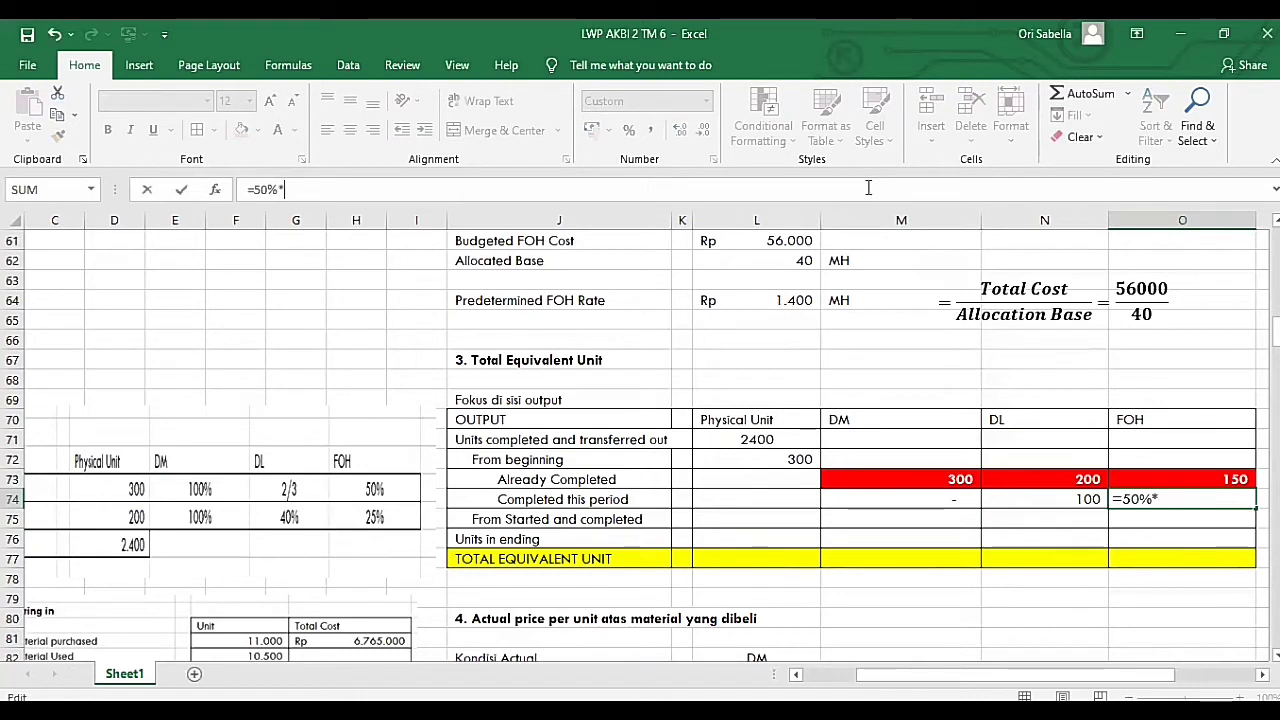
{"action": "left_click", "coordinate": [800, 457]}
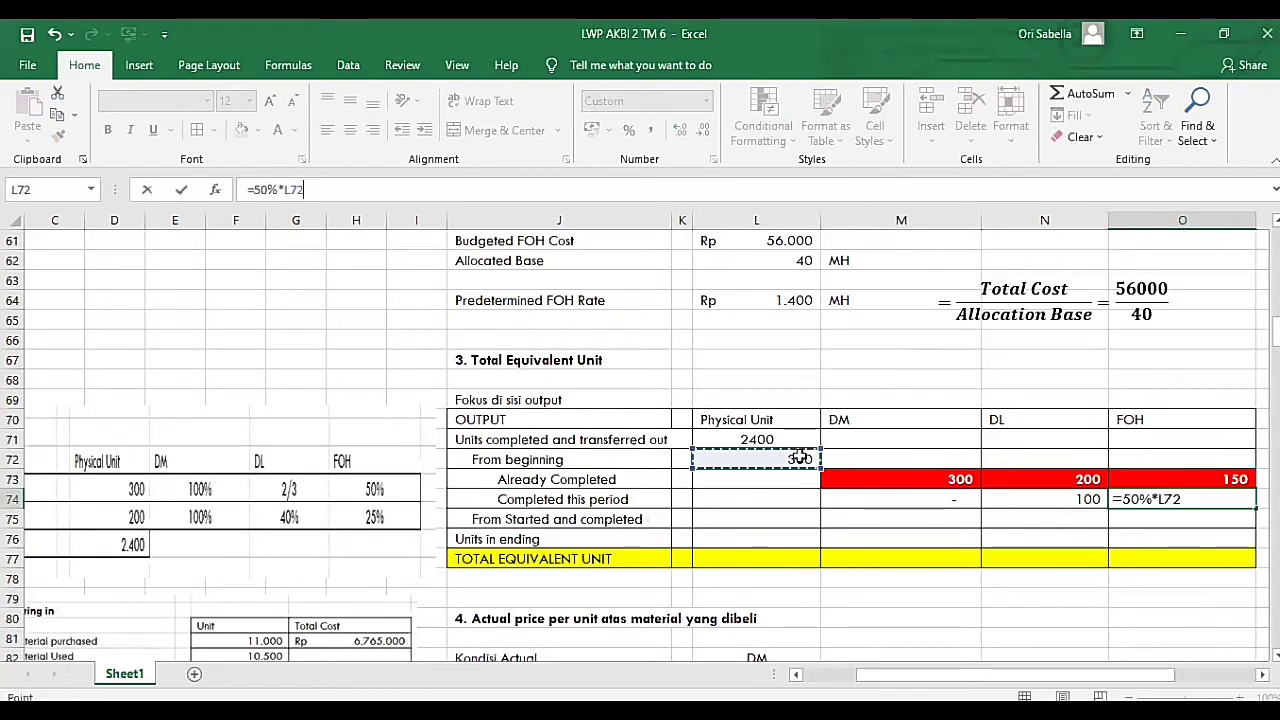
{"action": "key", "text": "Return"}
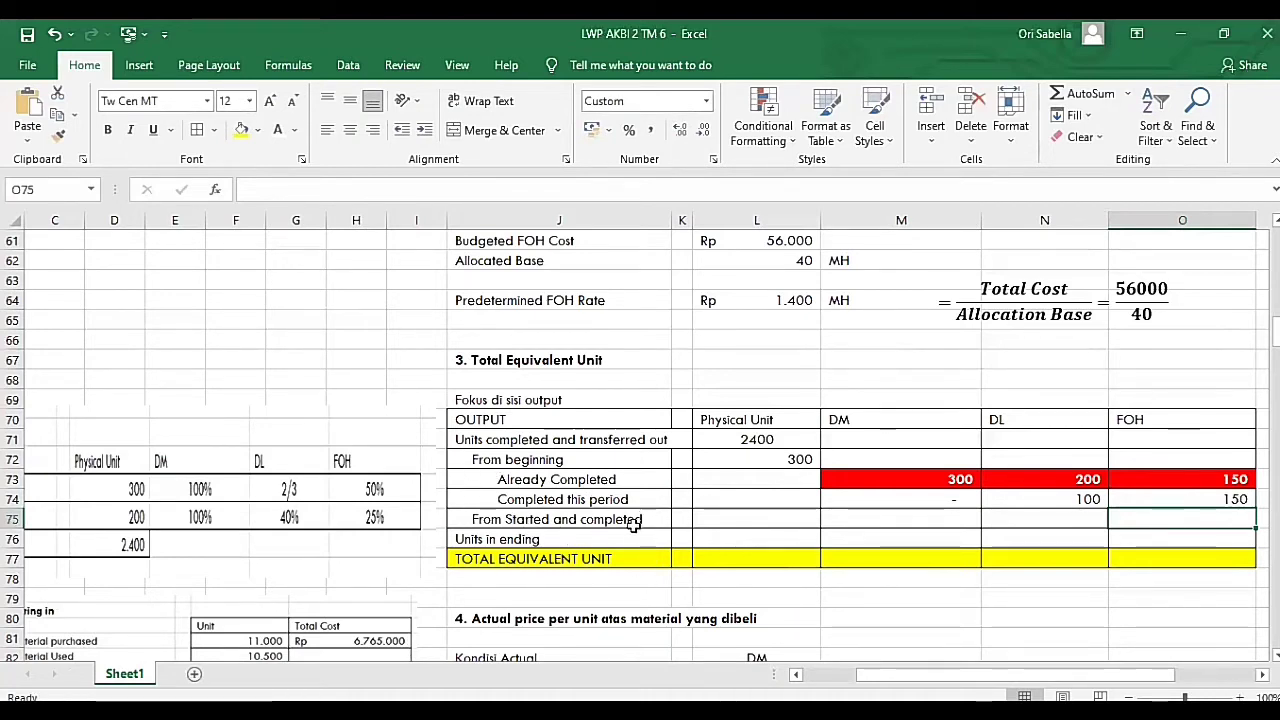
Calculate From Started and completed physical units in L75 as units transferred out minus From beginning (=L71-L72).
{"action": "left_click", "coordinate": [769, 525]}
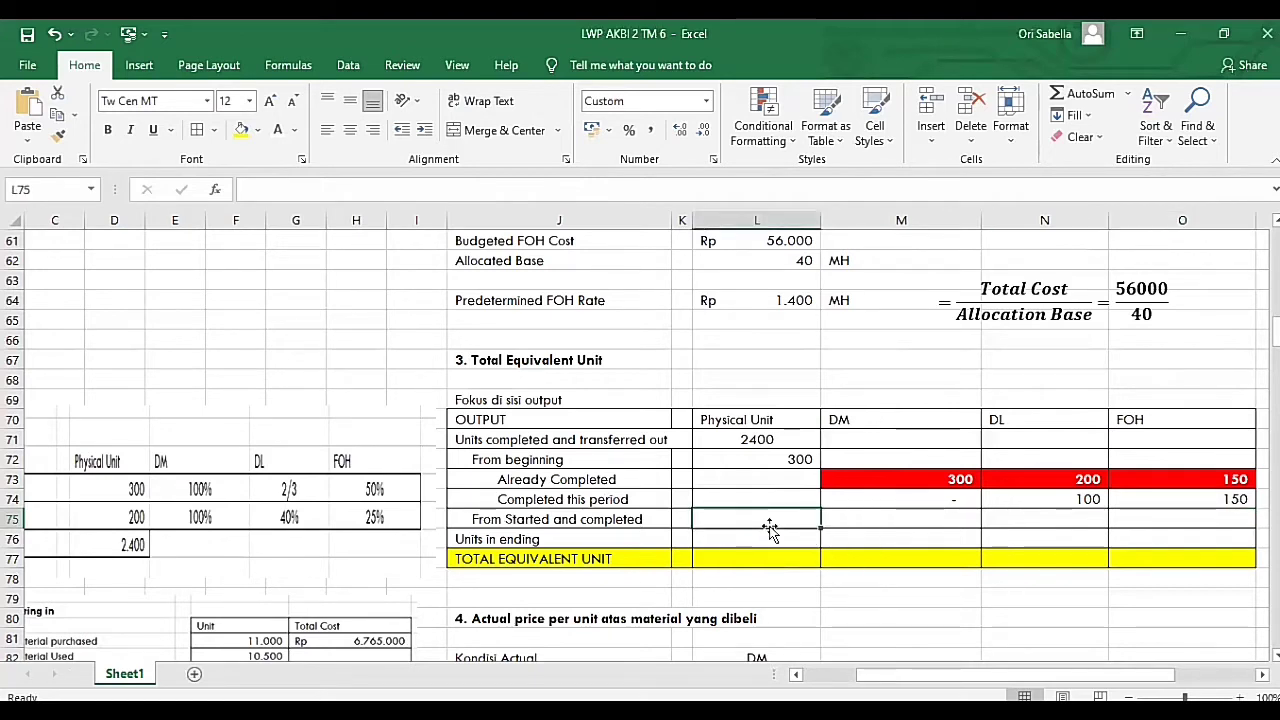
{"action": "type", "text": "="}
{"action": "left_click", "coordinate": [743, 439]}
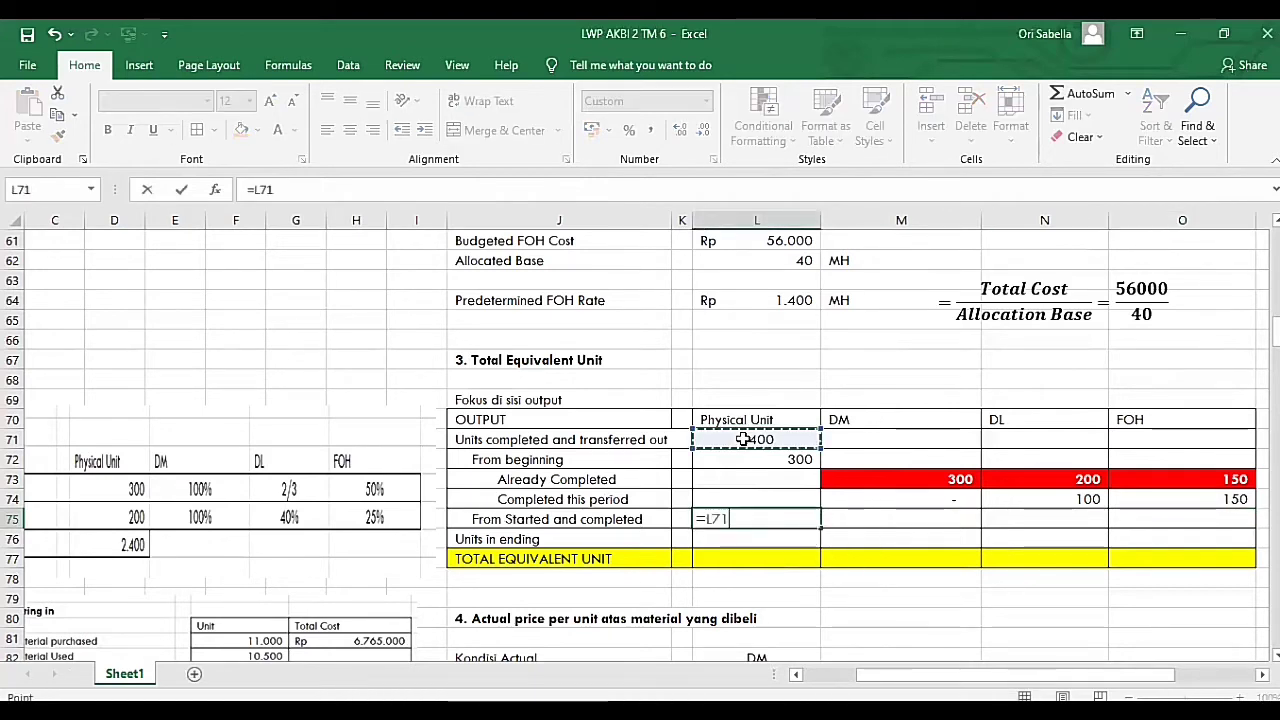
{"action": "type", "text": "-"}
{"action": "left_click", "coordinate": [790, 460]}
{"action": "key", "text": "Return"}
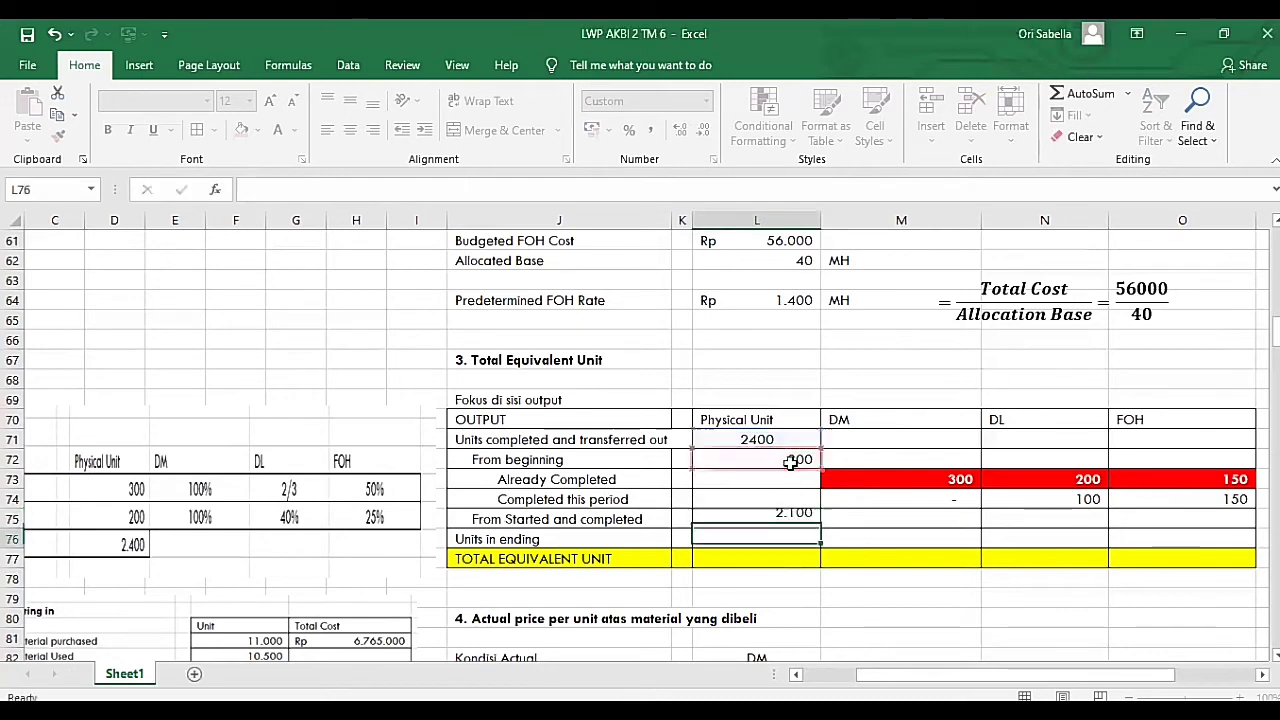
Link From Started and completed DM in M75 to its physical units (=L75) and fill the formula across DL and FOH.
{"action": "left_click", "coordinate": [800, 522]}
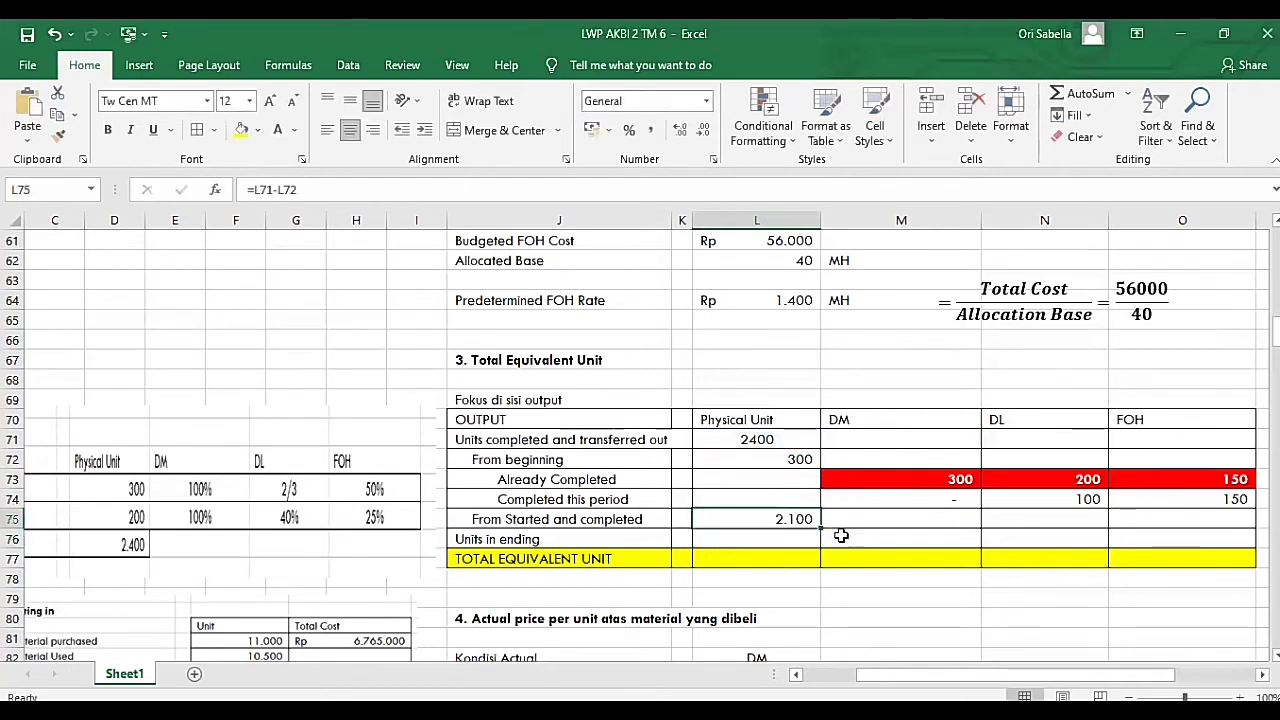
{"action": "left_click_drag", "start_coordinate": [885, 531], "coordinate": [1180, 522]}
{"action": "left_click", "coordinate": [900, 519]}
{"action": "type", "text": "="}
{"action": "left_click", "coordinate": [800, 522]}
{"action": "key", "text": "Return"}
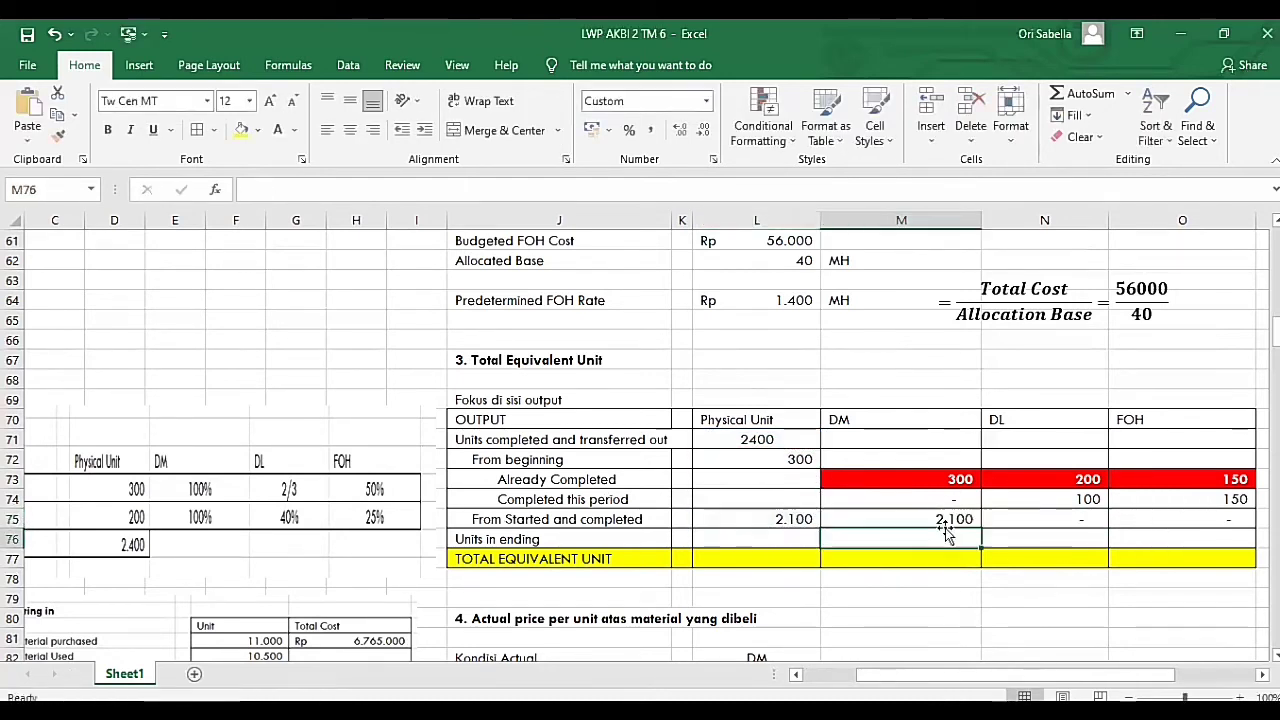
{"action": "left_click", "coordinate": [950, 520]}
{"action": "left_click_drag", "start_coordinate": [981, 529], "coordinate": [1202, 528]}
Enter 200 as the Units in ending physical units in L76 and calculate its DM in M76 as 100% of those units (=100%*L76).
{"action": "left_click", "coordinate": [737, 539]}
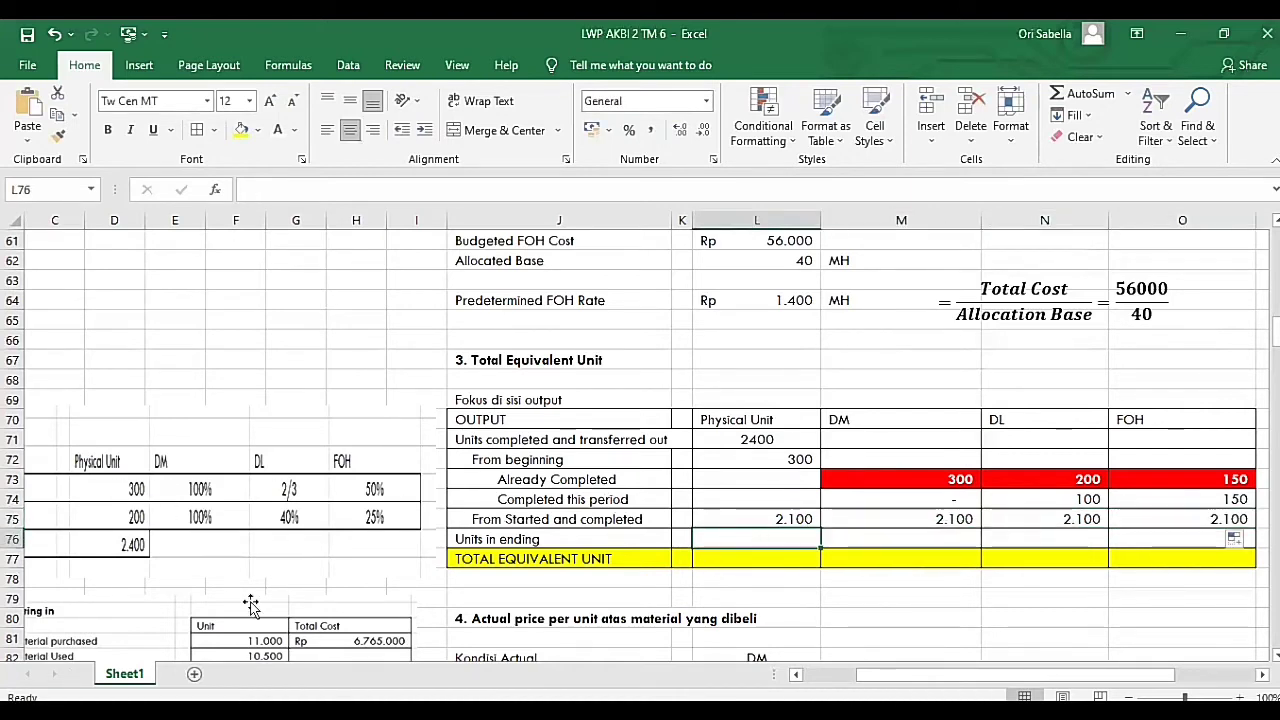
{"action": "type", "text": "200"}
{"action": "key", "text": "Tab"}
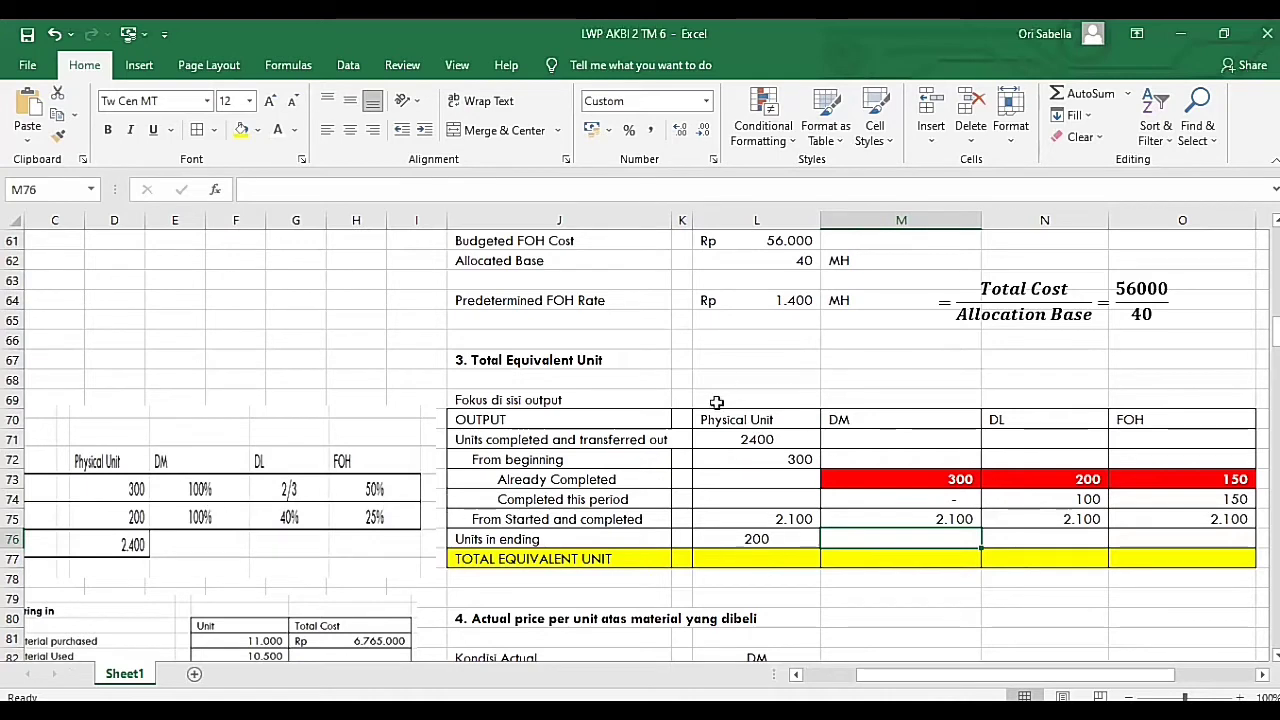
{"action": "type", "text": "="}
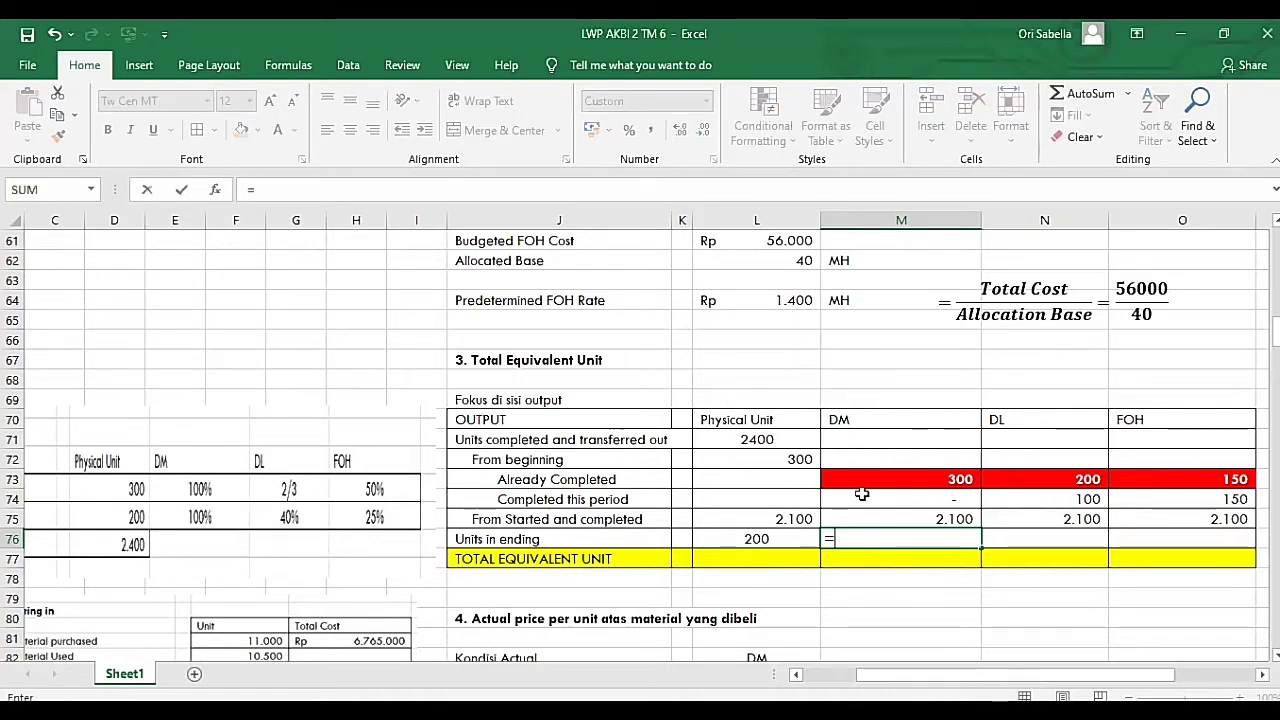
{"action": "type", "text": "100%*"}
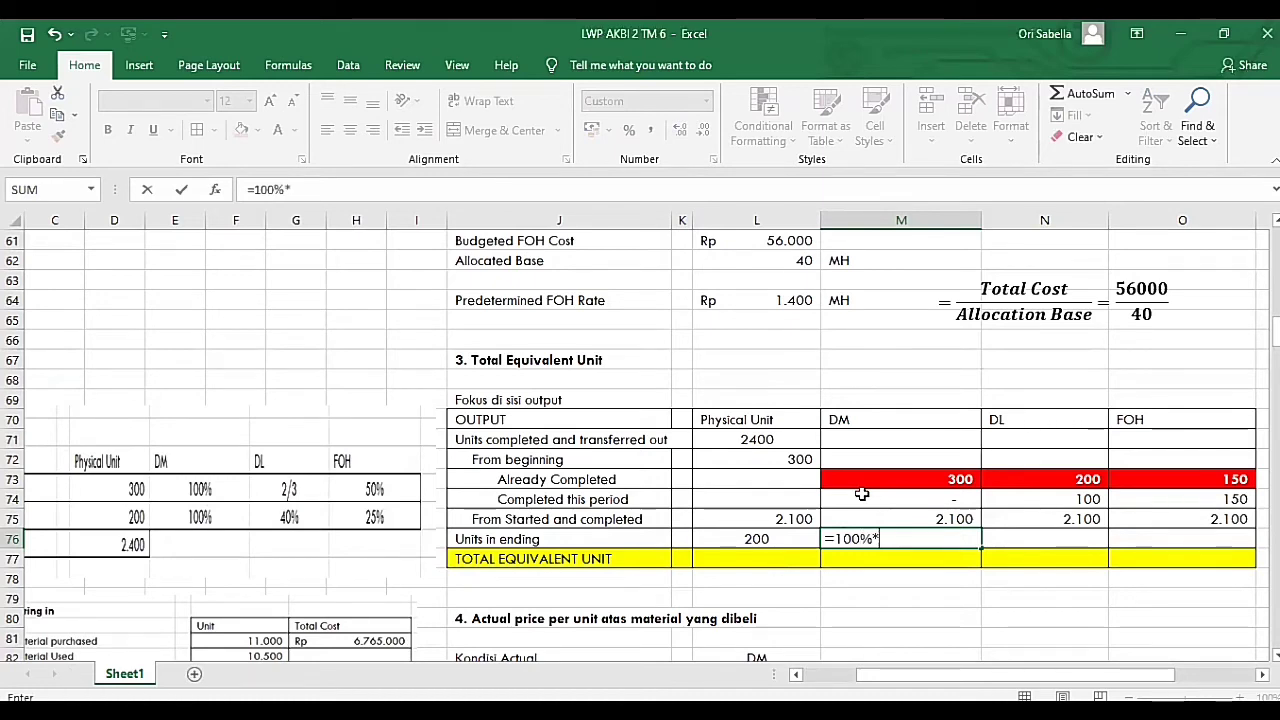
{"action": "key", "text": "Left"}
{"action": "key", "text": "Return"}
{"action": "key", "text": "Left"}
Calculate Units in ending DL in N76 as 40% of the ending physical units (=40%*L76).
{"action": "left_click", "coordinate": [1054, 539]}
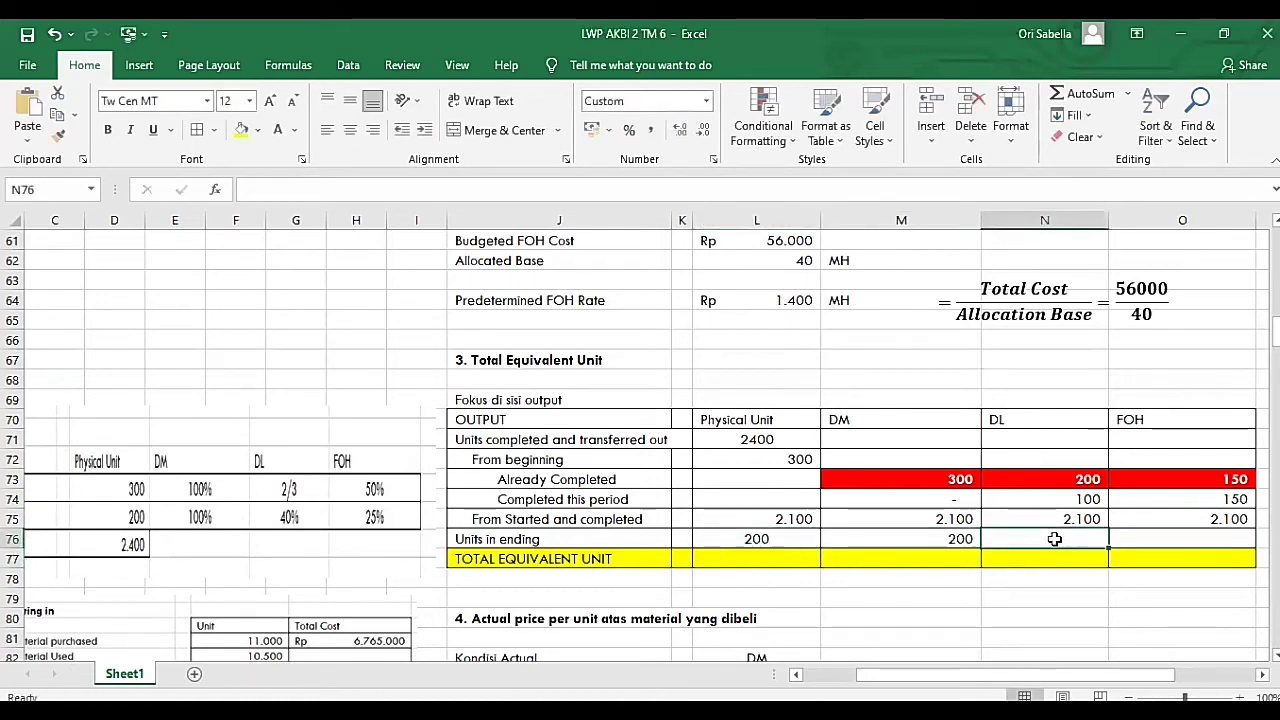
{"action": "type", "text": "=40%"}
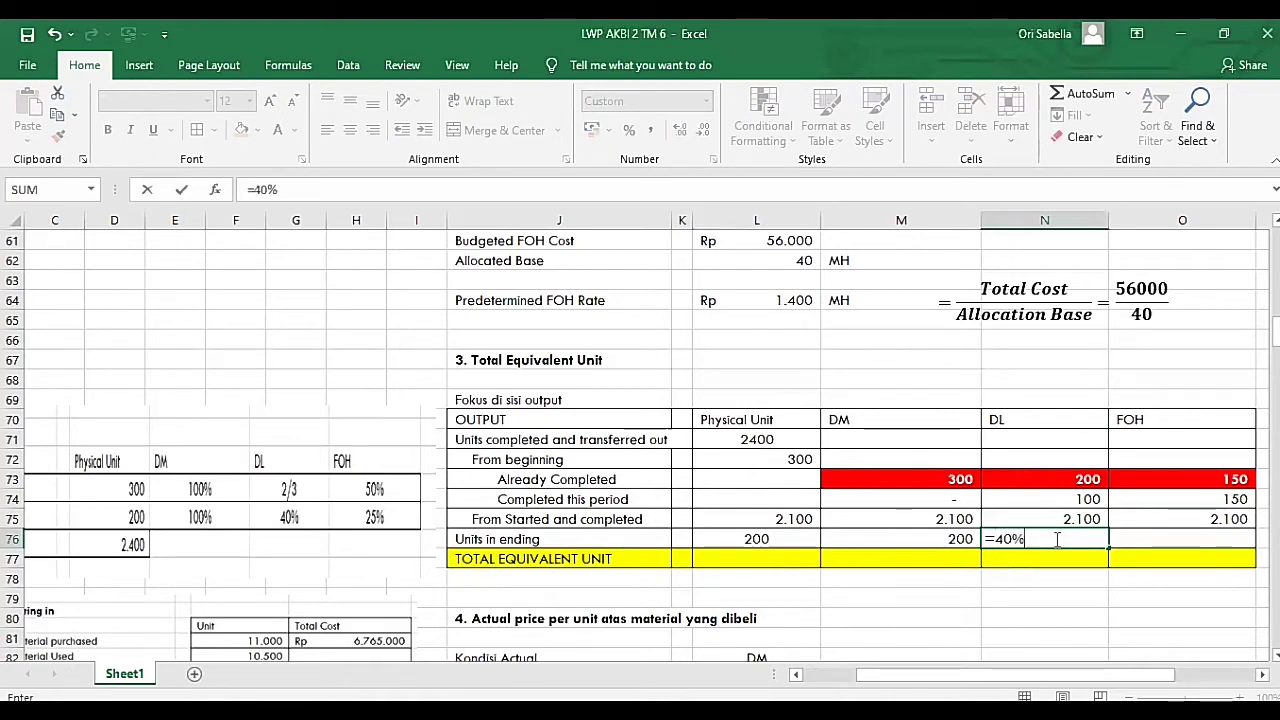
{"action": "type", "text": "*"}
{"action": "key", "text": "Left"}
{"action": "key", "text": "Left"}
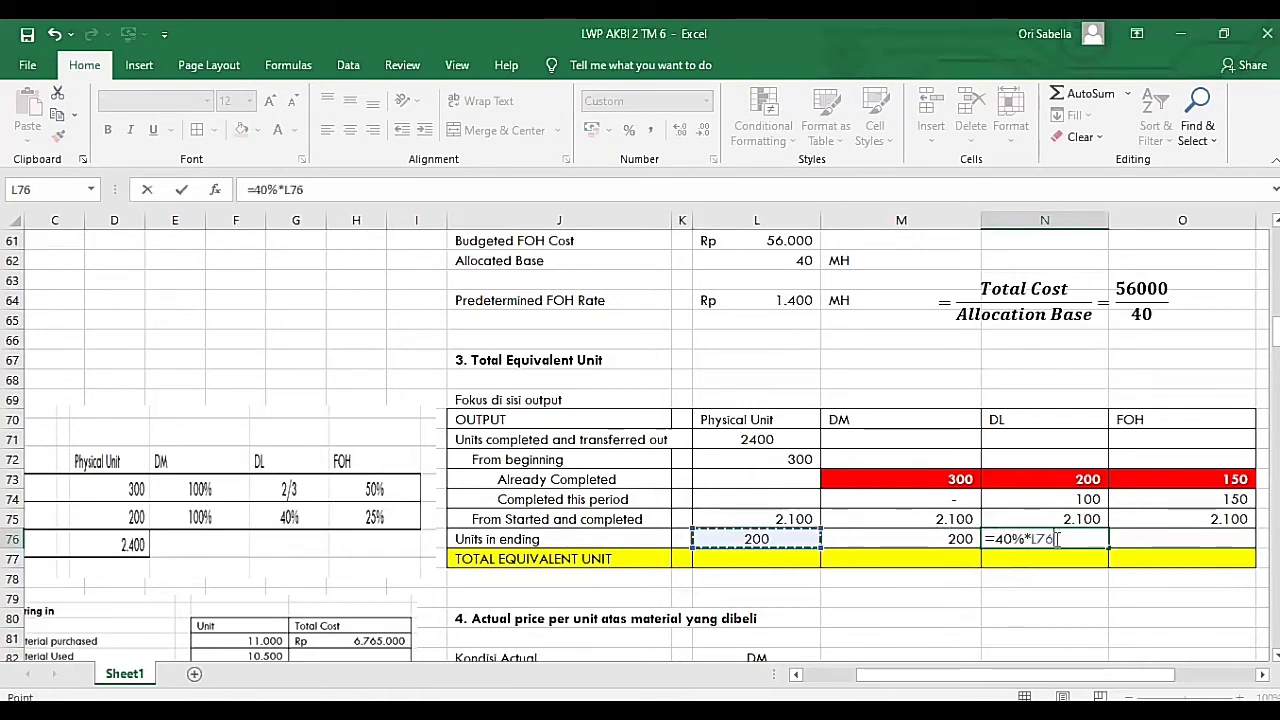
{"action": "key", "text": "Return"}
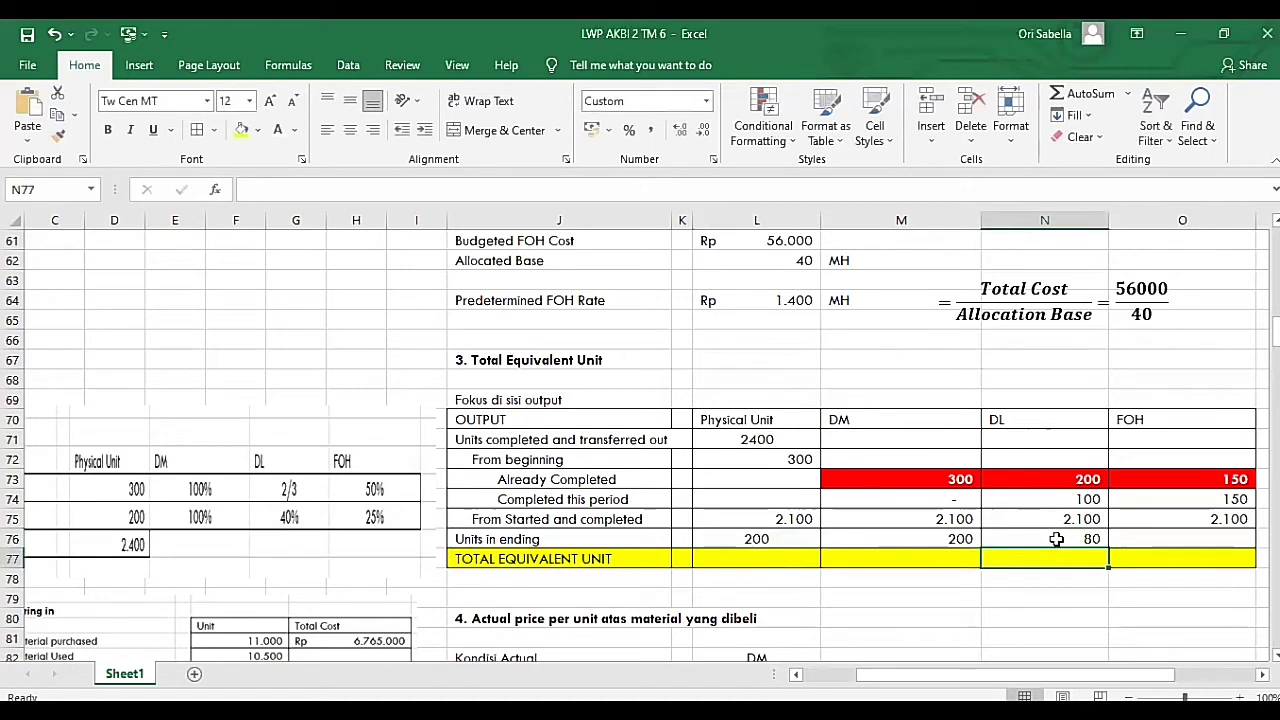
Calculate Units in ending FOH in O76 as 25% of the ending physical units (=25%*L76).
{"action": "left_click", "coordinate": [1160, 538]}
{"action": "type", "text": "="}
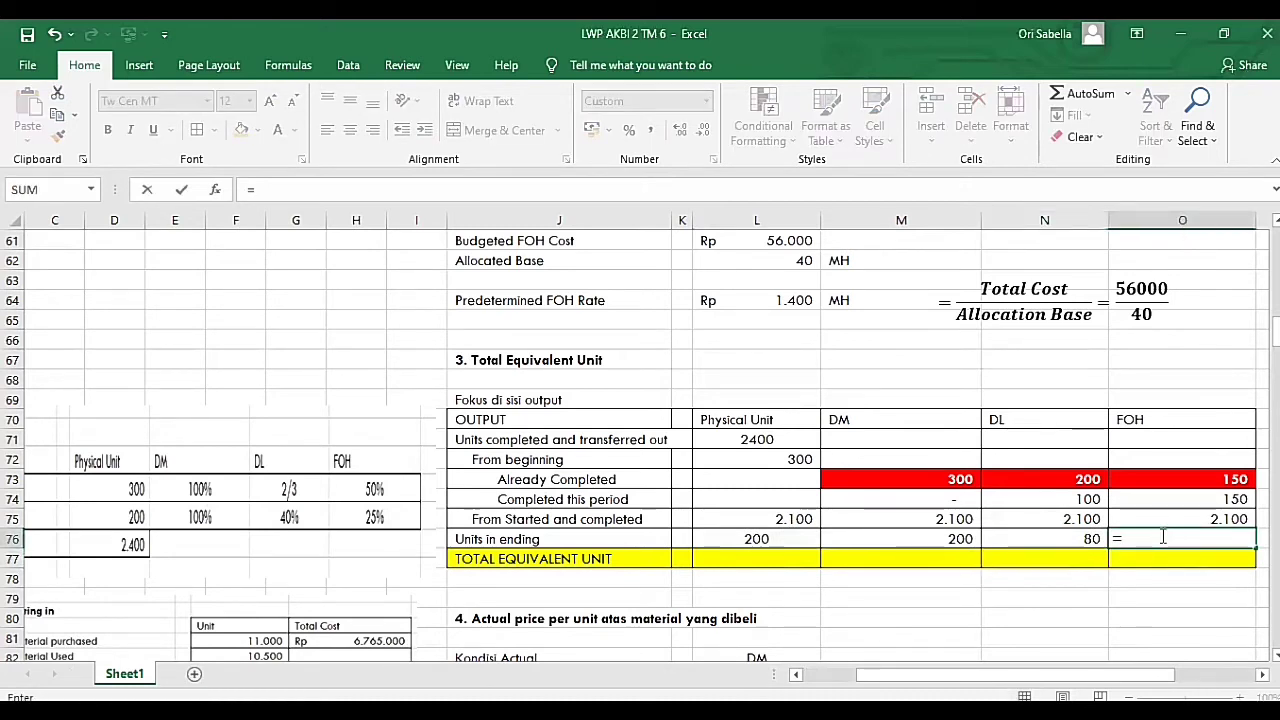
{"action": "type", "text": "25"}
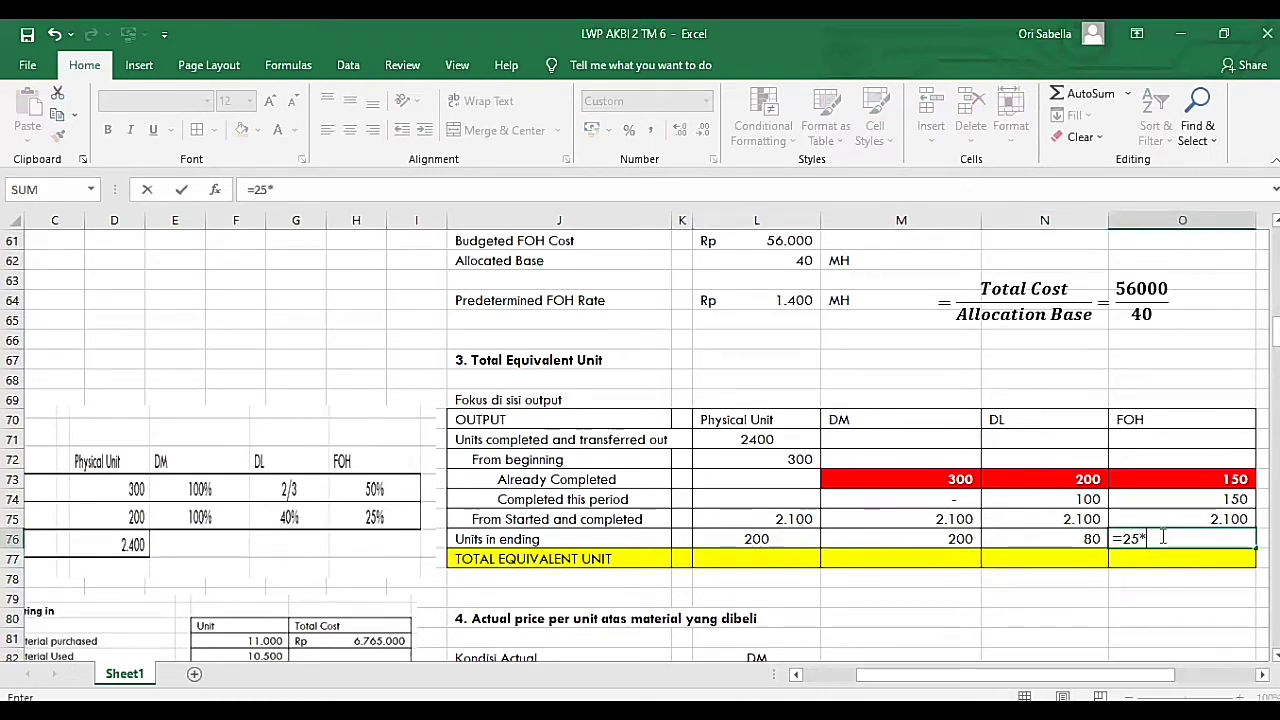
{"action": "type", "text": "%*"}
{"action": "key", "text": "Left"}
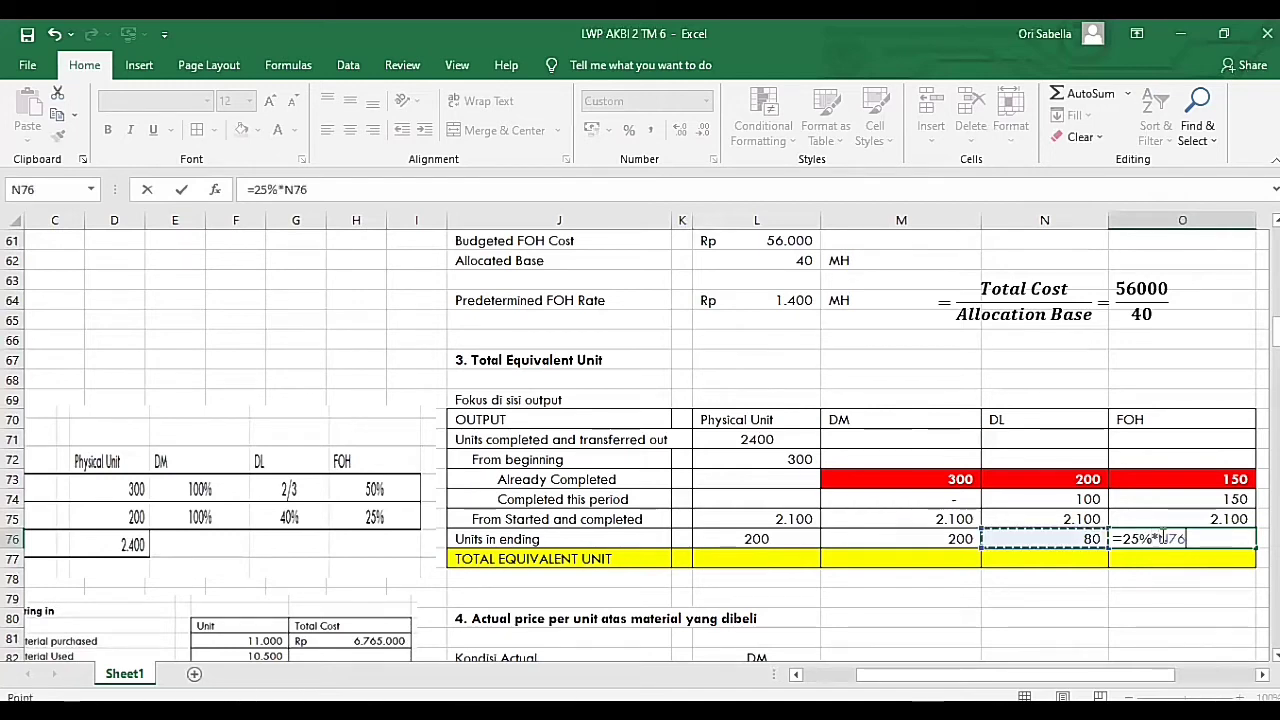
{"action": "key", "text": "Left"}
{"action": "key", "text": "Left"}
{"action": "key", "text": "Return"}
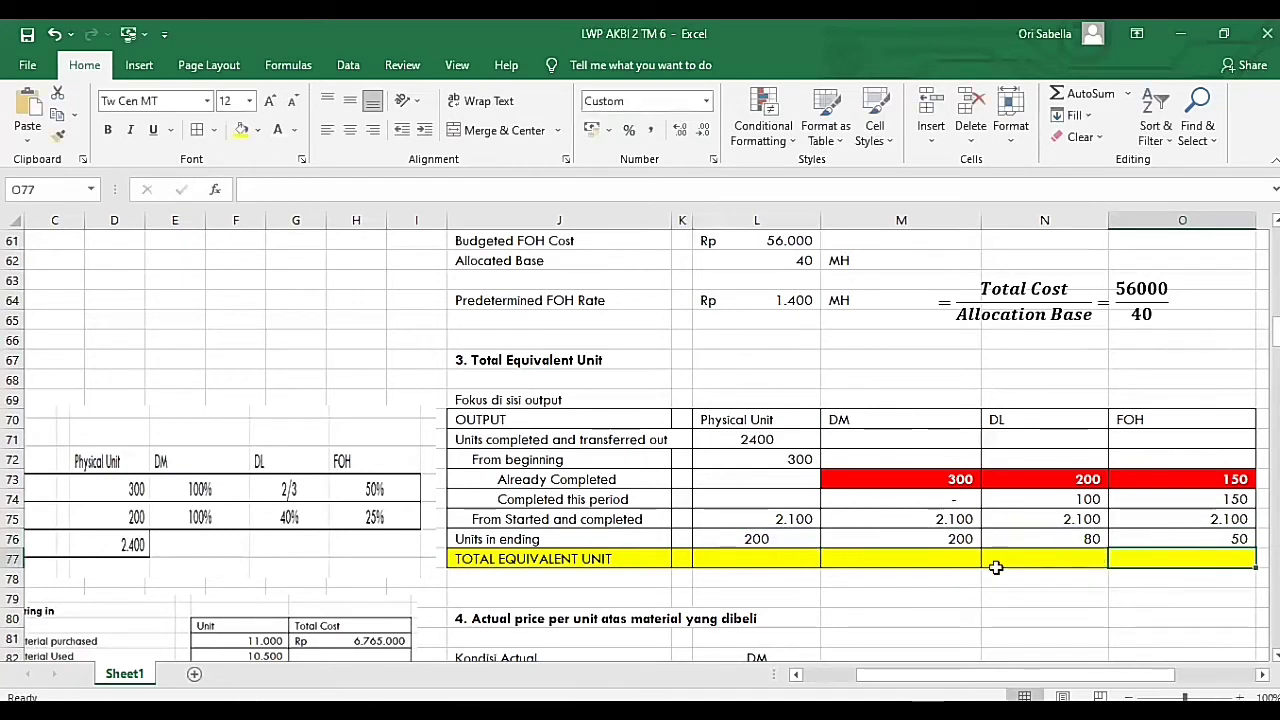
Total the physical units in L77 by adding units transferred out and units in ending (=L71+L76).
{"action": "left_click", "coordinate": [724, 557]}
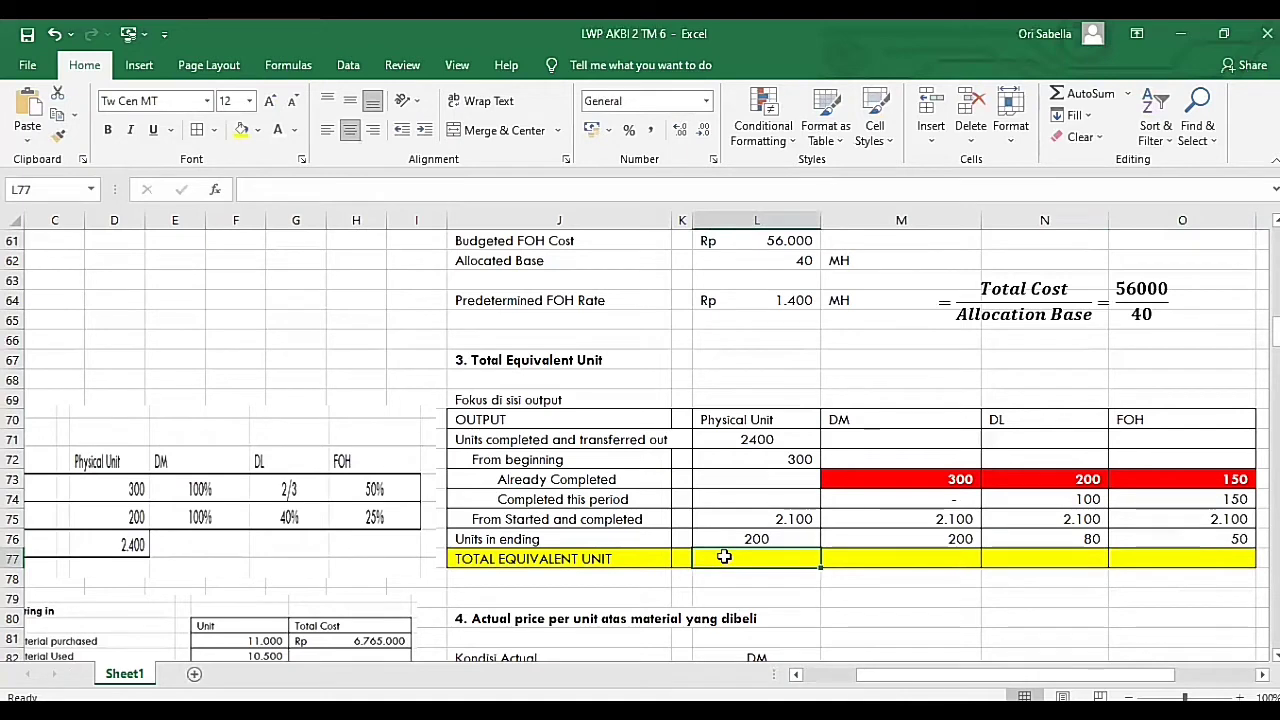
{"action": "type", "text": "="}
{"action": "left_click", "coordinate": [772, 440]}
{"action": "type", "text": "+"}
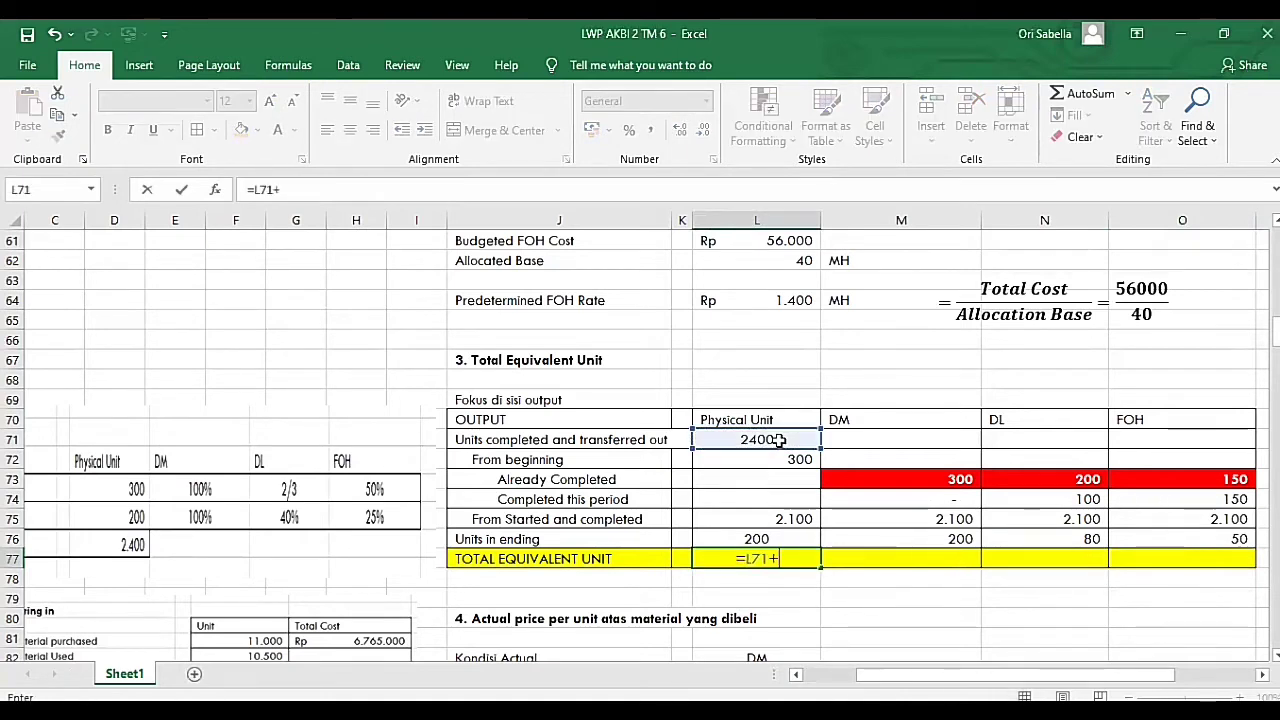
{"action": "left_click", "coordinate": [780, 537]}
{"action": "key", "text": "Return"}
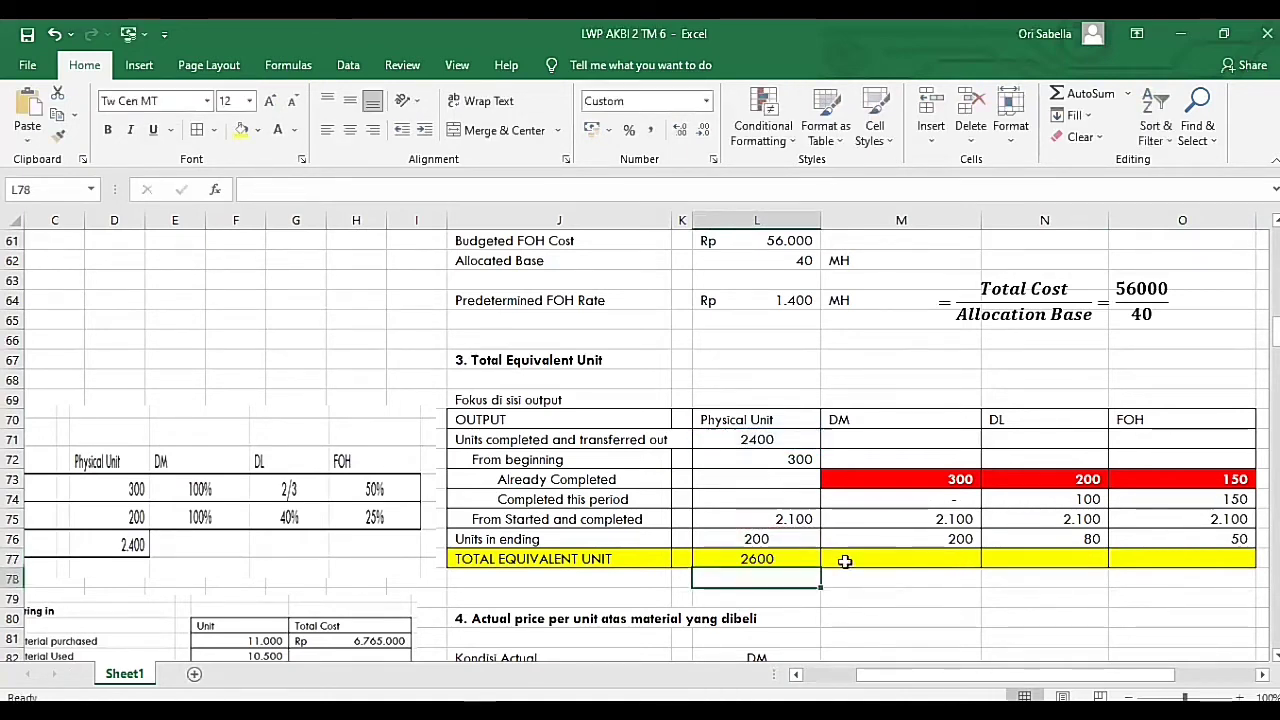
Sum the DM equivalent units in M77, excluding Already Completed (=SUM(M74:M76)), and fill the formula across DL and FOH.
{"action": "left_click", "coordinate": [871, 556]}
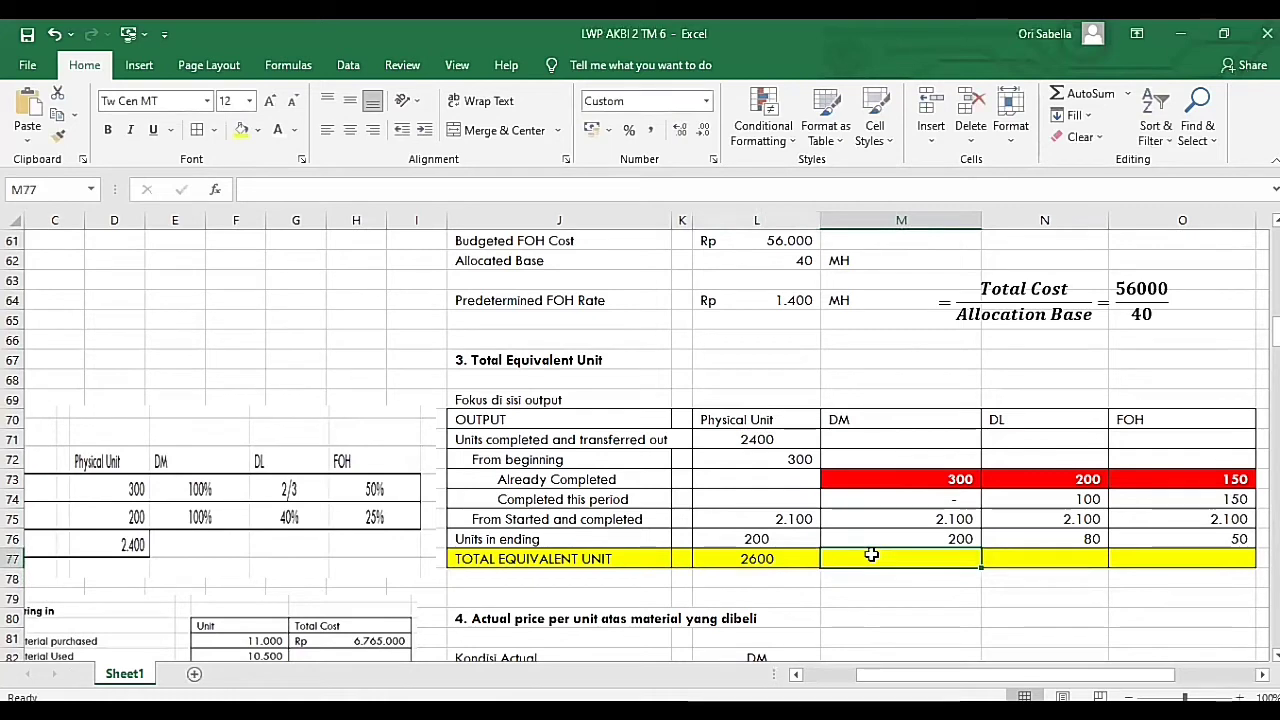
{"action": "type", "text": "=sum("}
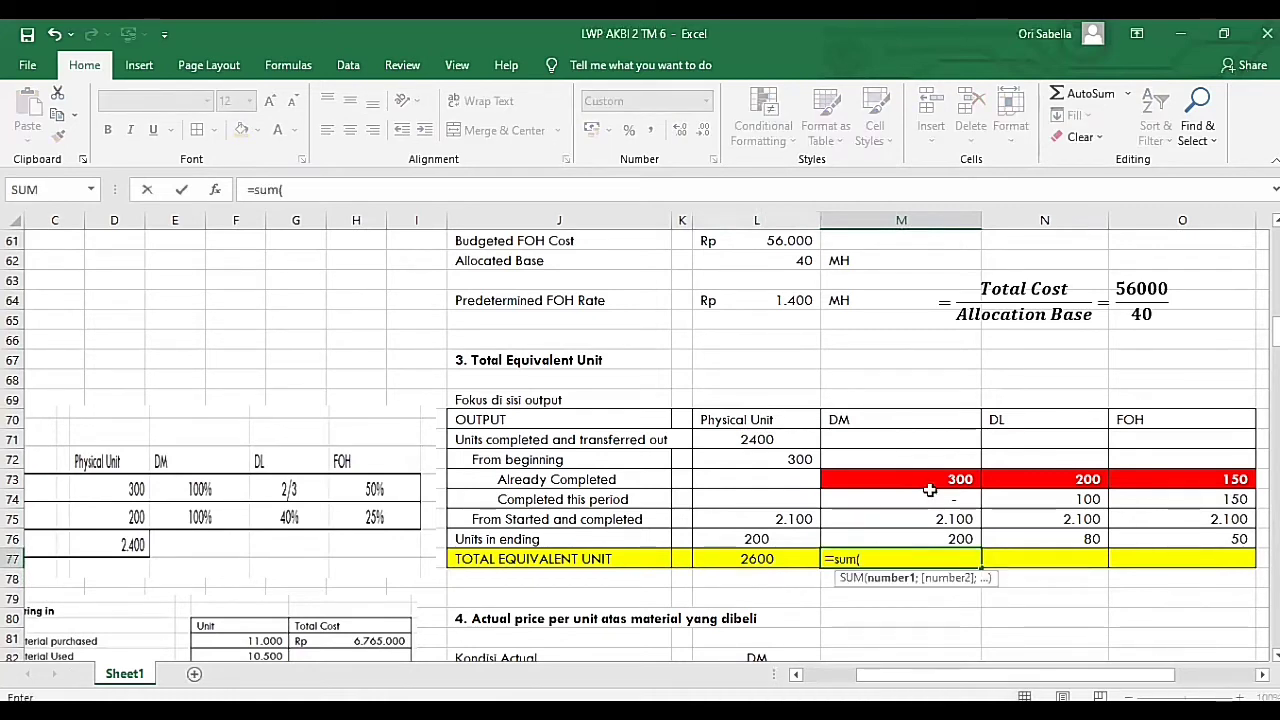
{"action": "left_click", "coordinate": [930, 500]}
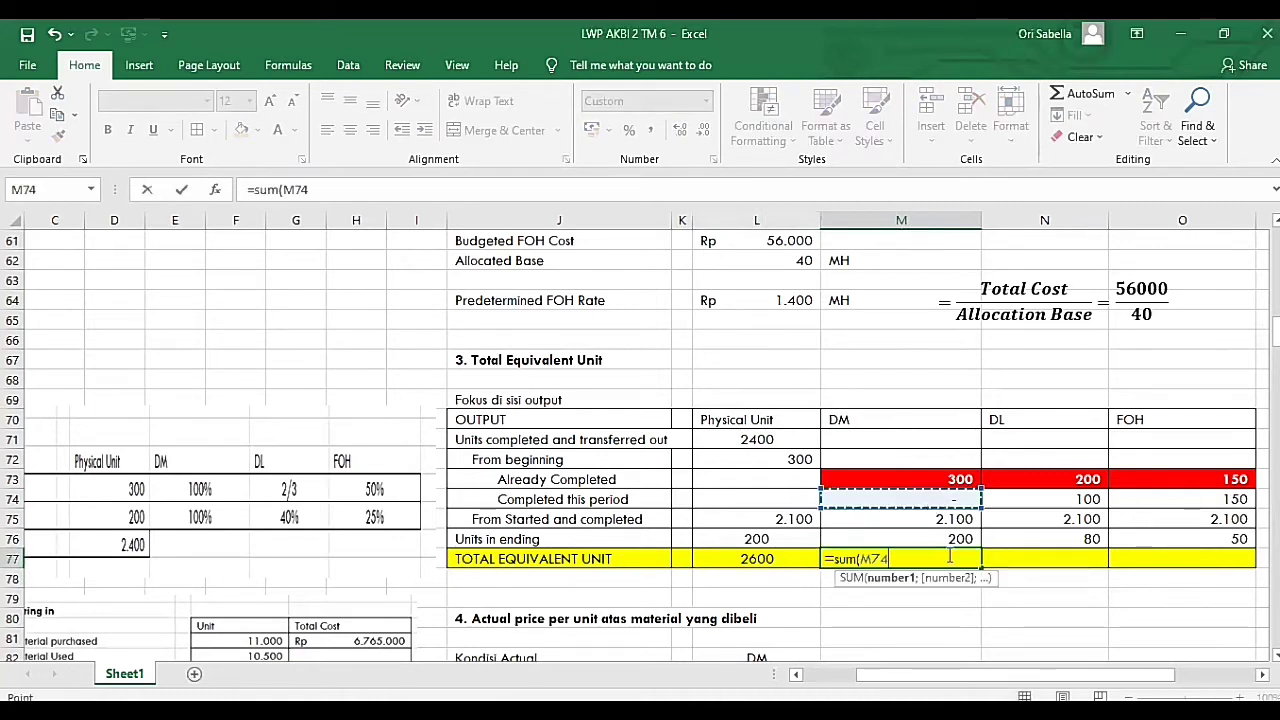
{"action": "key", "text": "shift+Down"}
{"action": "key", "text": "shift+Down"}
{"action": "key", "text": "Return"}
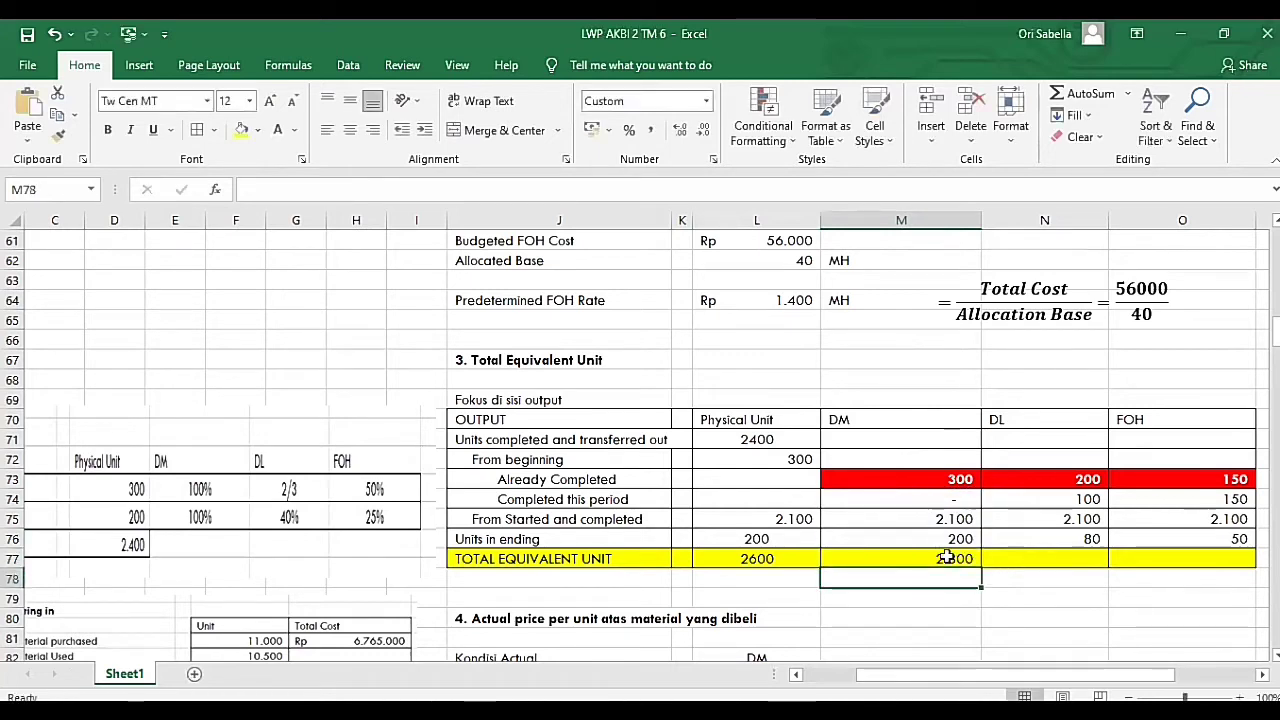
{"action": "left_click", "coordinate": [947, 559]}
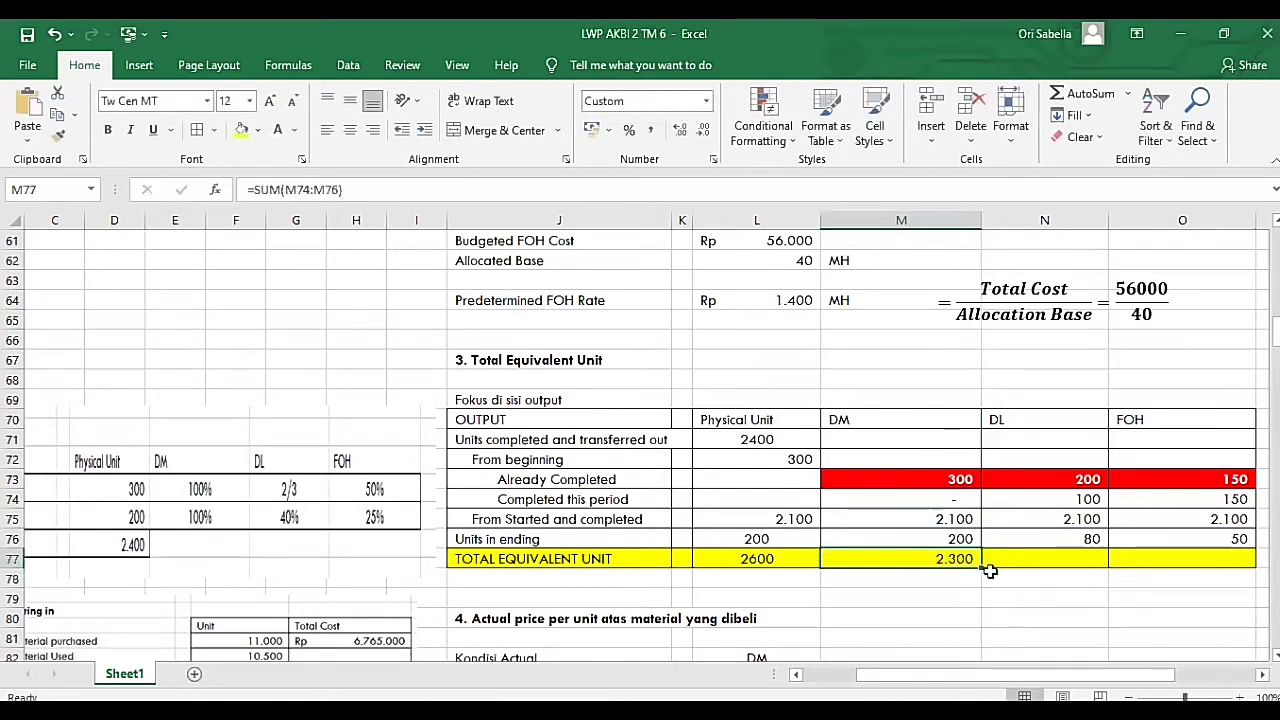
{"action": "left_click_drag", "start_coordinate": [984, 566], "coordinate": [1203, 568]}
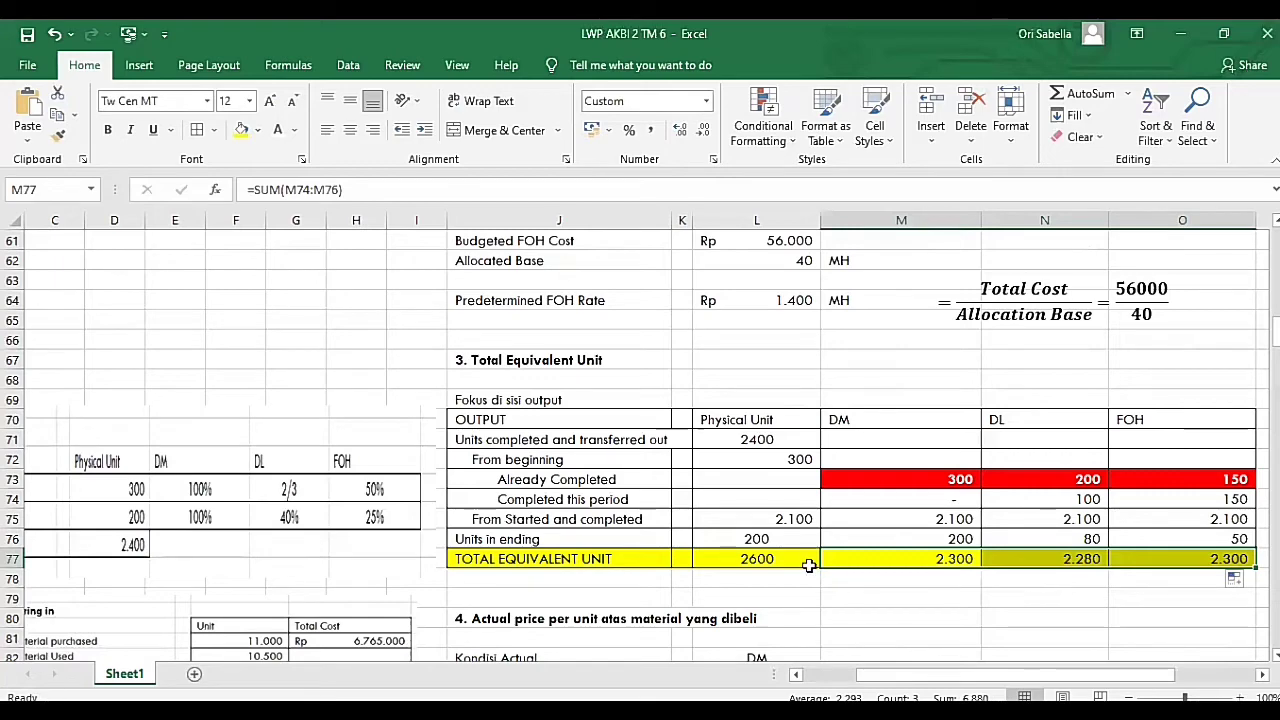
Enter the material purchased cost of 6765000 as the DM Total Cost in L83 under question 4.
{"action": "scroll", "coordinate": [808, 566], "scroll_direction": "down", "scroll_amount": 2}
{"action": "scroll", "coordinate": [452, 392], "scroll_direction": "up", "scroll_amount": 4}
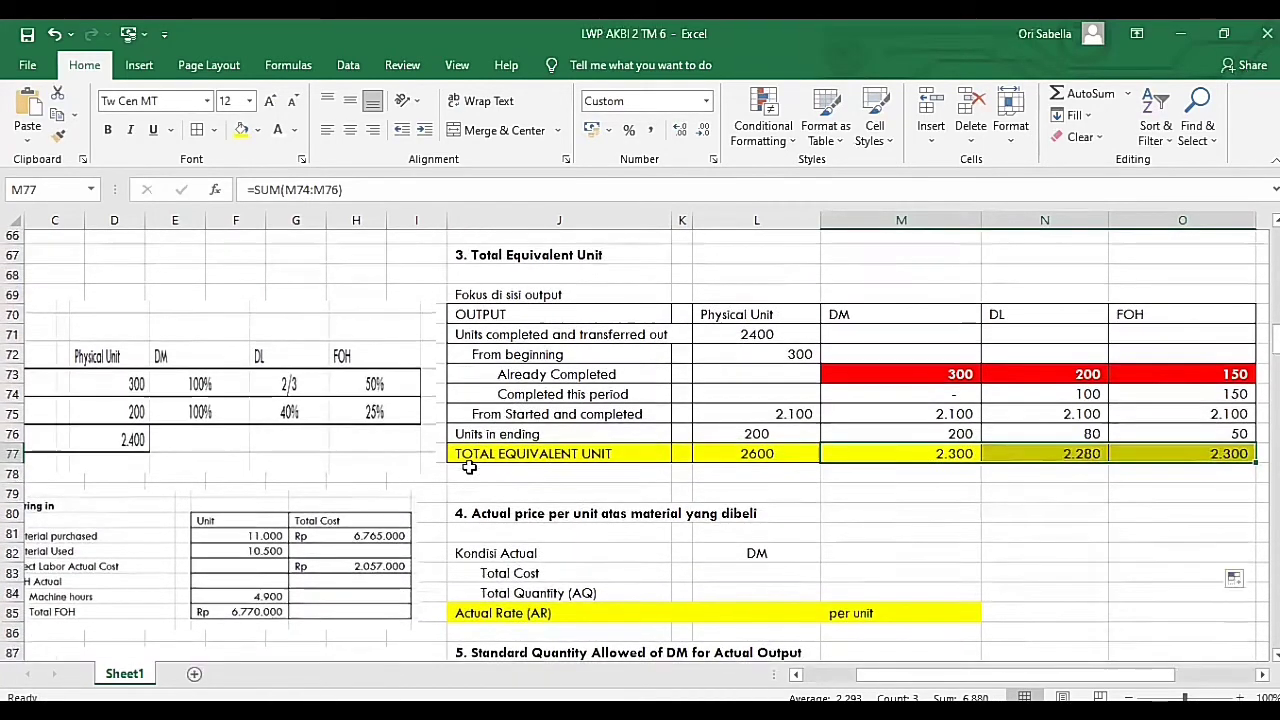
{"action": "scroll", "coordinate": [443, 449], "scroll_direction": "left", "scroll_amount": 2}
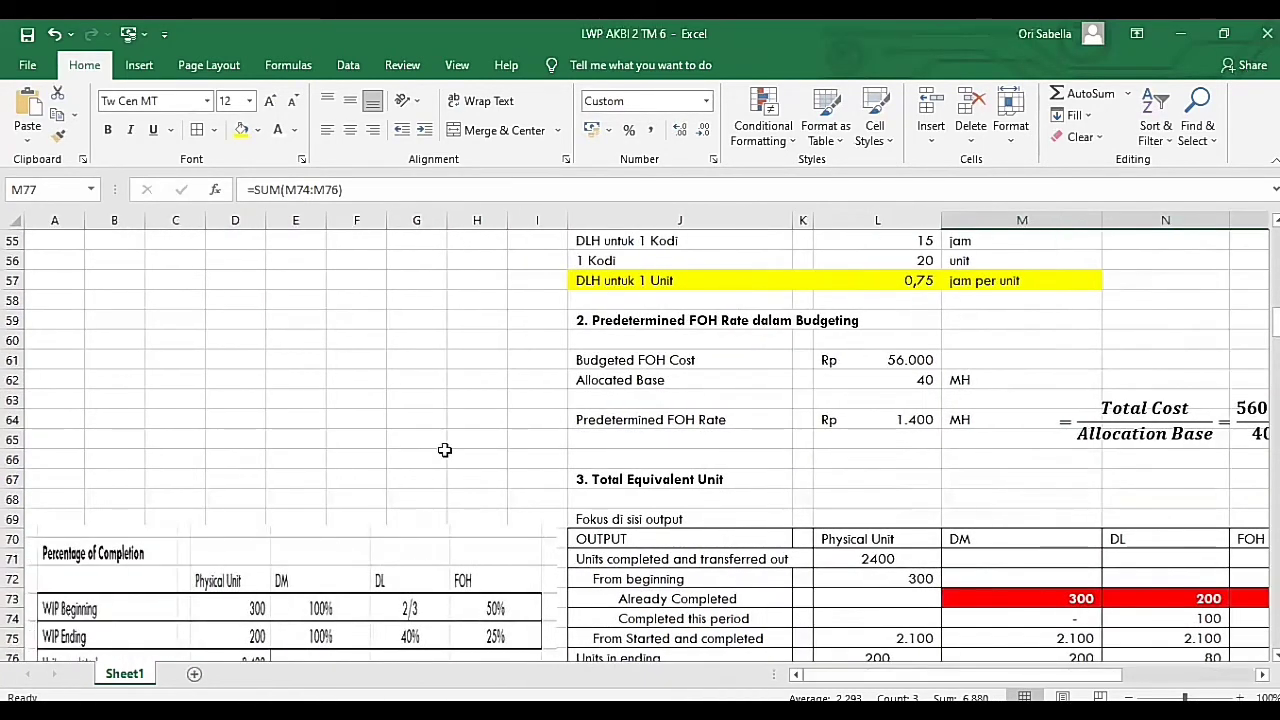
{"action": "scroll", "coordinate": [350, 430], "scroll_direction": "up", "scroll_amount": 3}
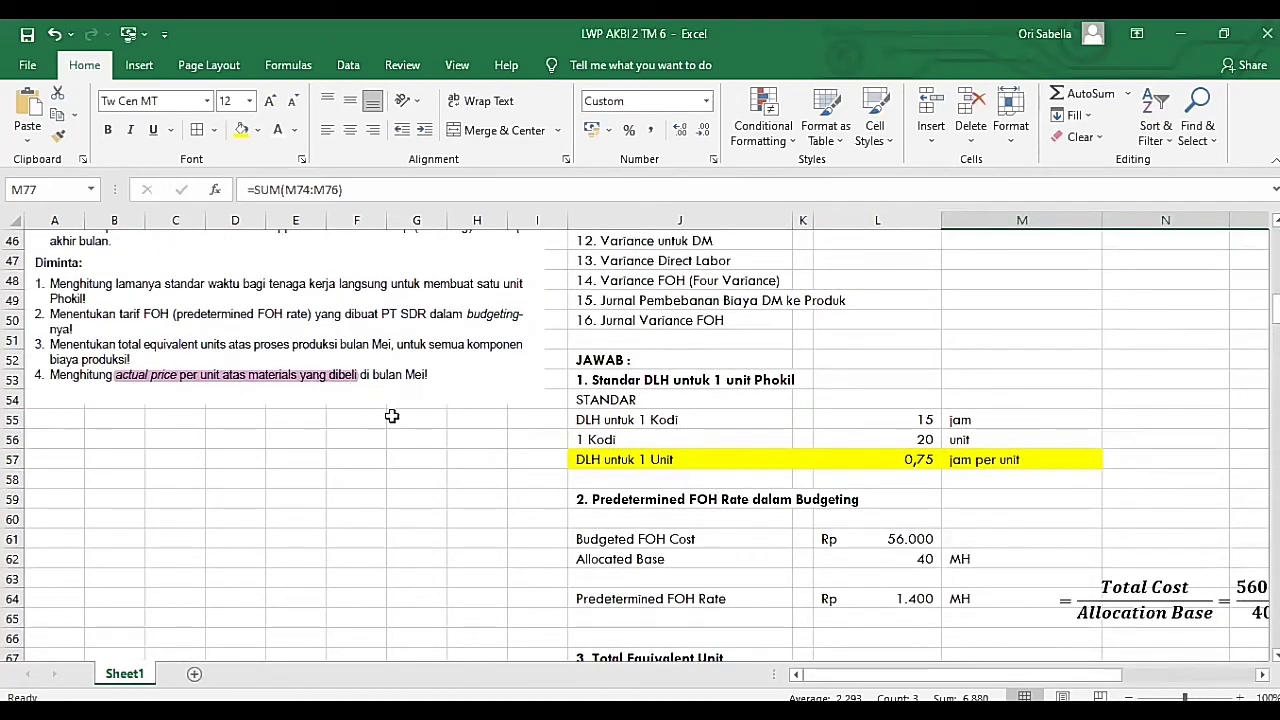
{"action": "scroll", "coordinate": [392, 425], "scroll_direction": "down", "scroll_amount": 5}
{"action": "scroll", "coordinate": [394, 430], "scroll_direction": "down", "scroll_amount": 2}
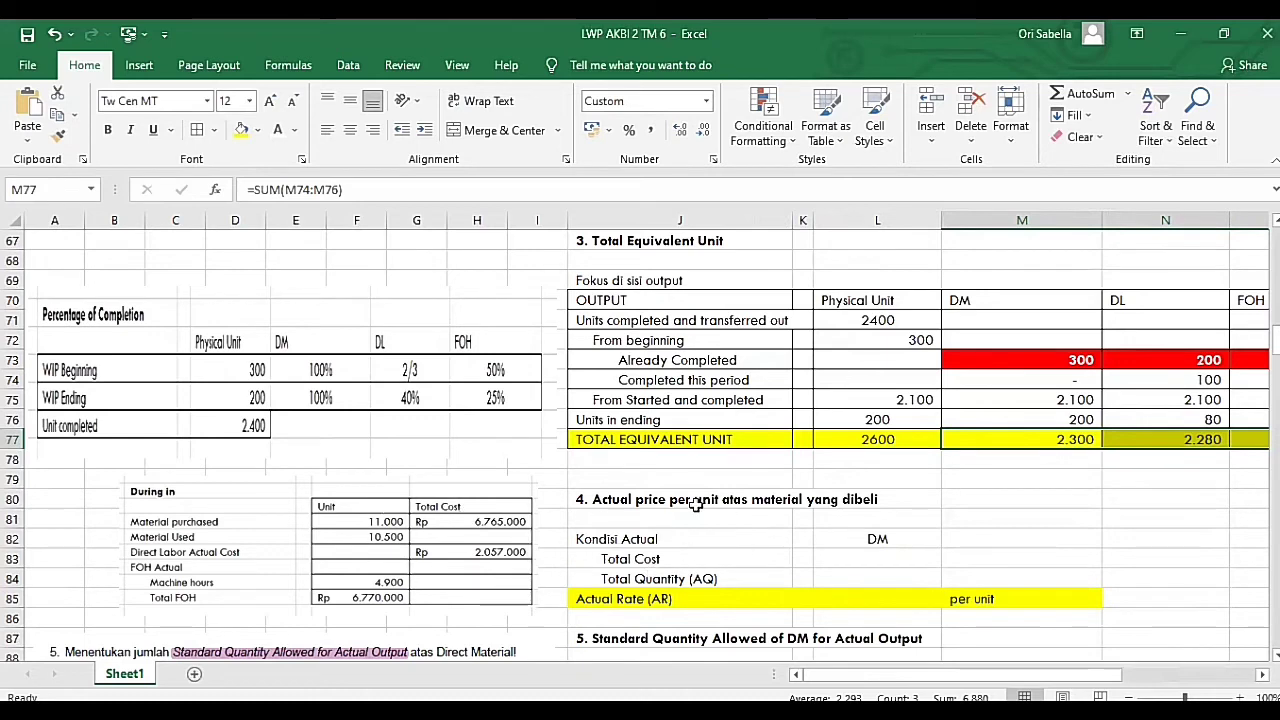
{"action": "left_click", "coordinate": [888, 558]}
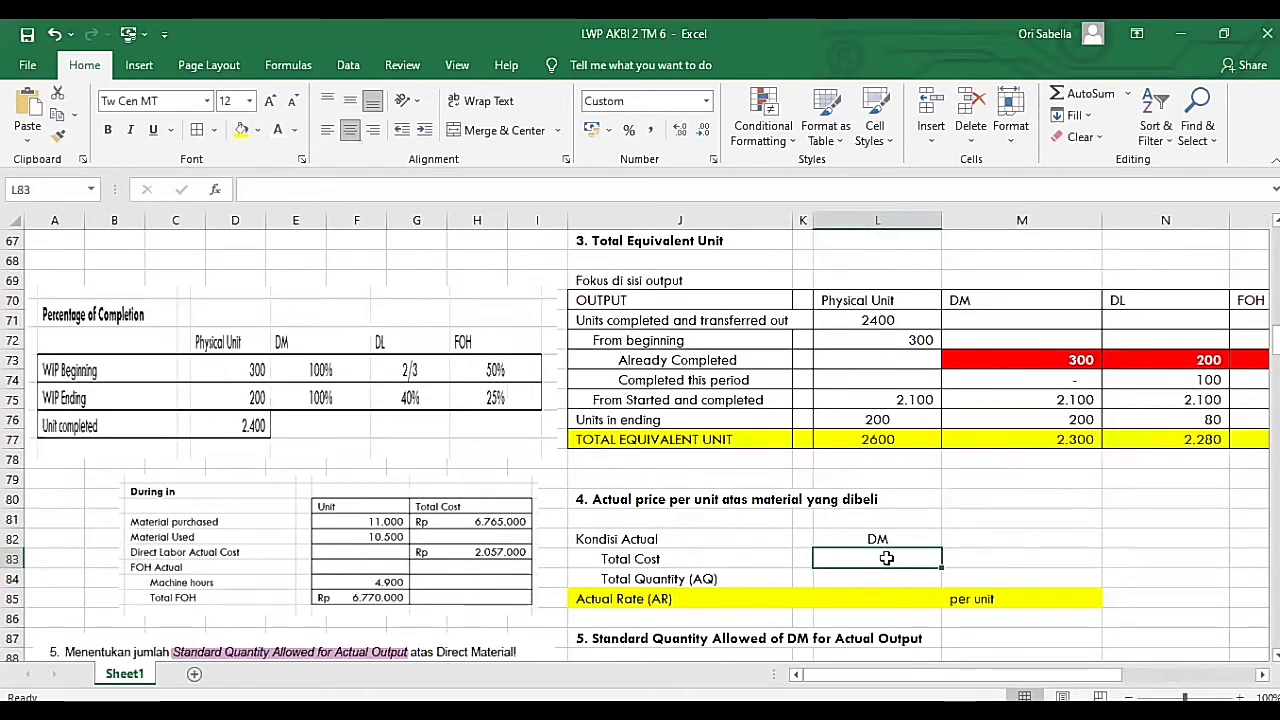
{"action": "type", "text": "6.7"}
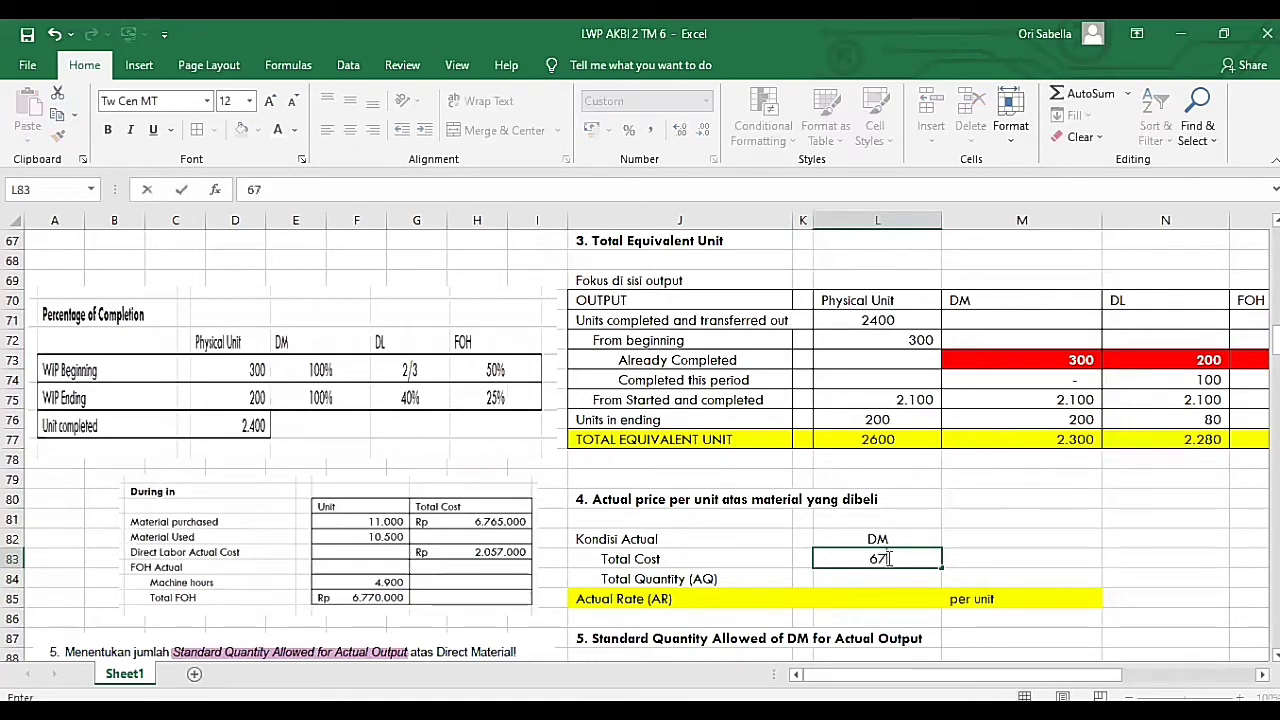
{"action": "type", "text": "6"}
{"action": "type", "text": "5.000"}
{"action": "key", "text": "Return"}
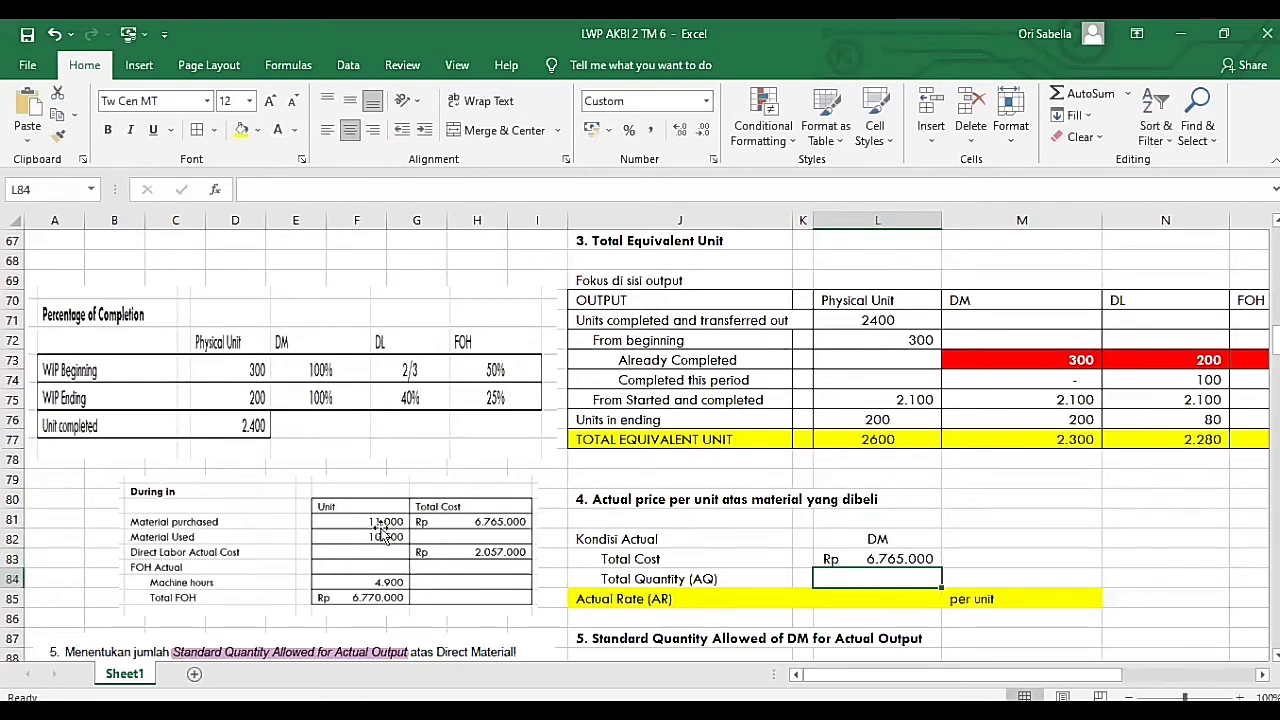
Enter the 11000 units of material purchased as the DM Total Quantity (AQ) in L84.
{"action": "type", "text": "1.0"}
{"action": "key", "text": "BackSpace"}
{"action": "type", "text": "1000"}
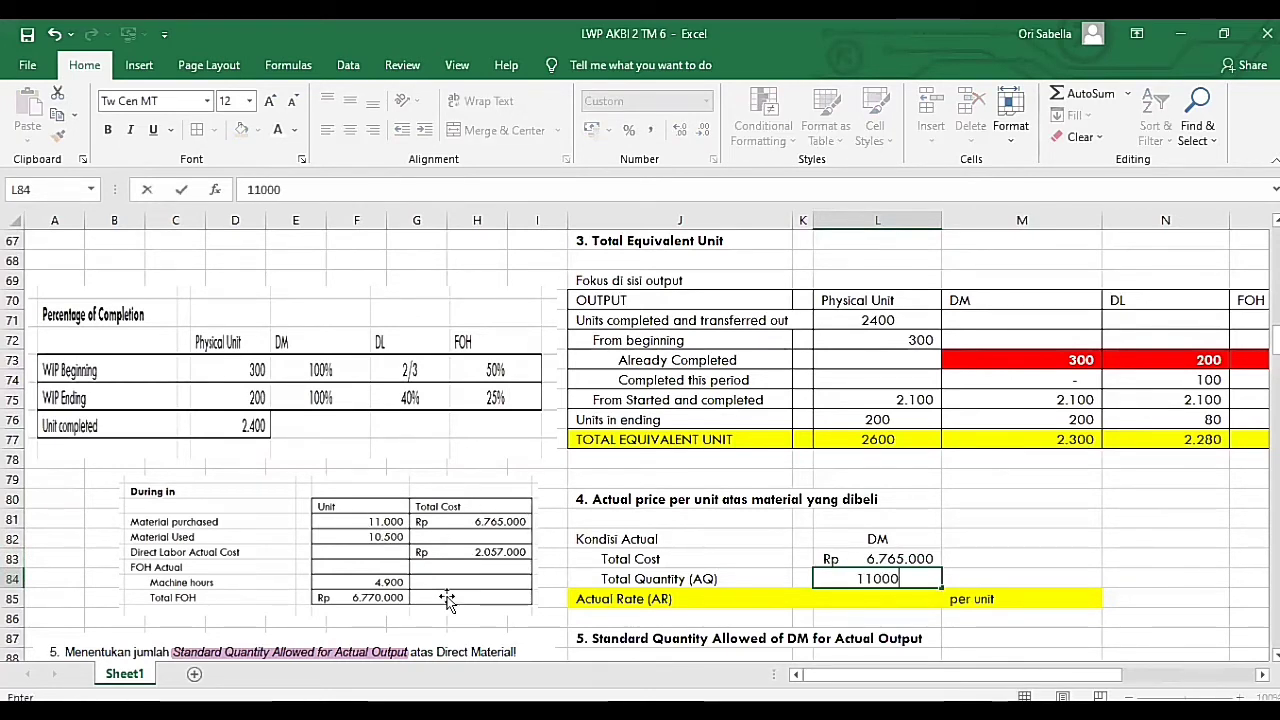
{"action": "key", "text": "Return"}
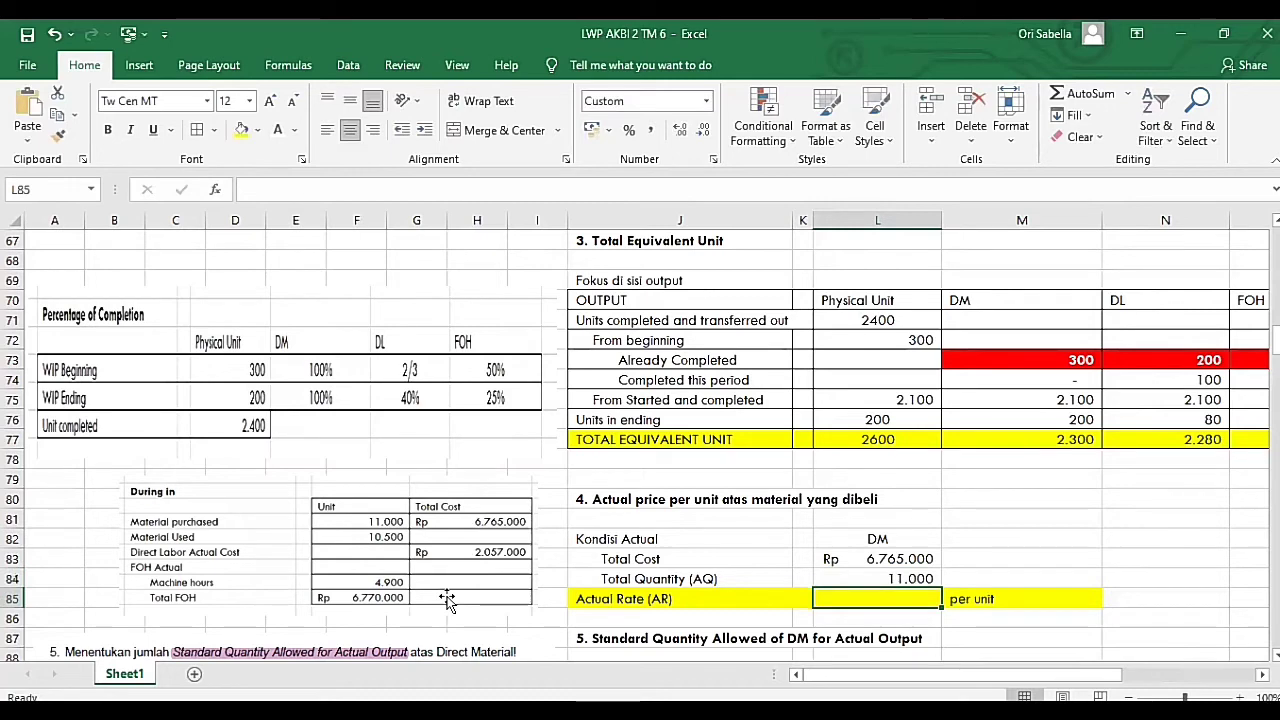
Calculate the Actual Rate (AR) per unit in L85 as Total Cost divided by Total Quantity (=L83/L84).
{"action": "type", "text": "="}
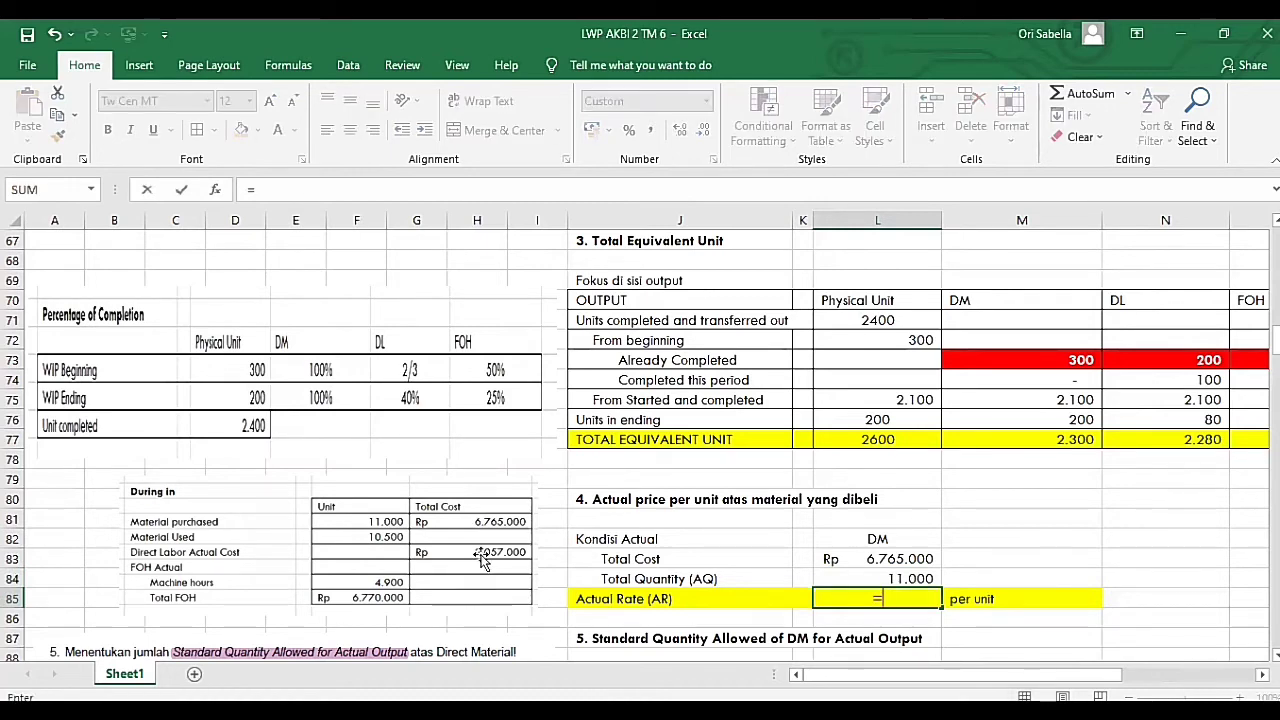
{"action": "left_click", "coordinate": [885, 556]}
{"action": "type", "text": "/"}
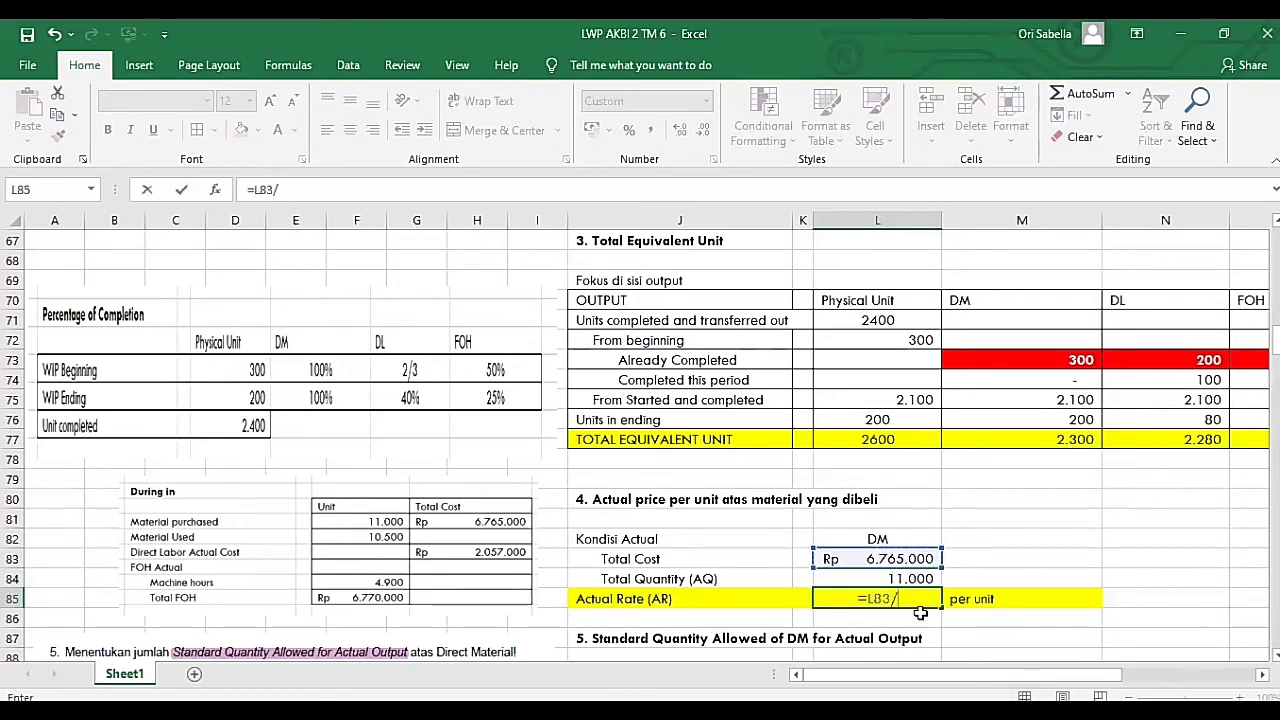
{"action": "left_click", "coordinate": [904, 577]}
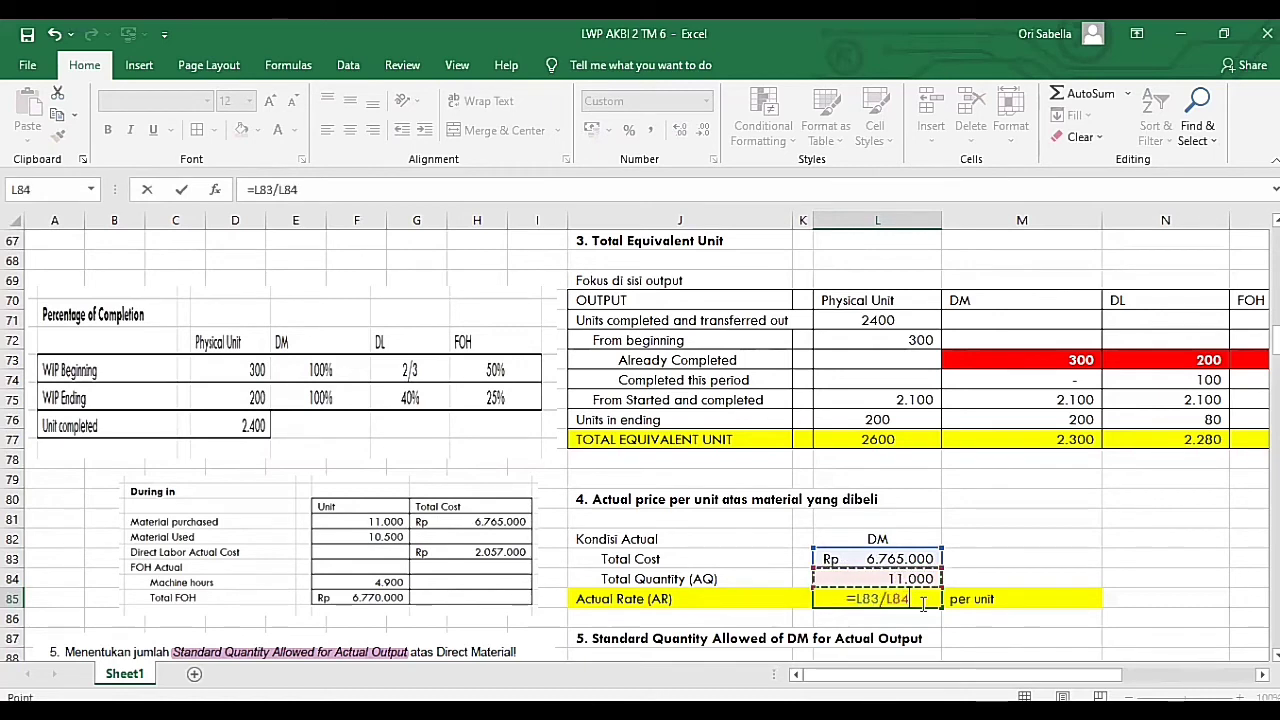
{"action": "key", "text": "Return"}
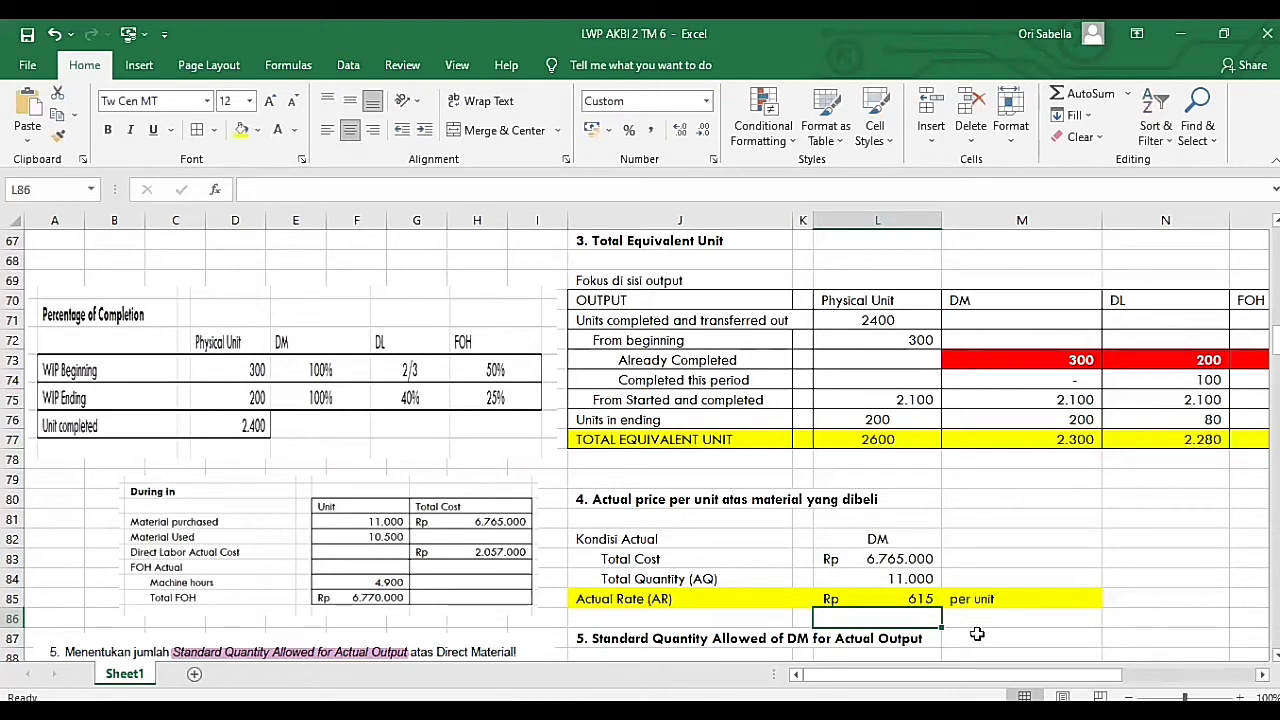
{"action": "scroll", "coordinate": [977, 634], "scroll_direction": "down", "scroll_amount": 5}
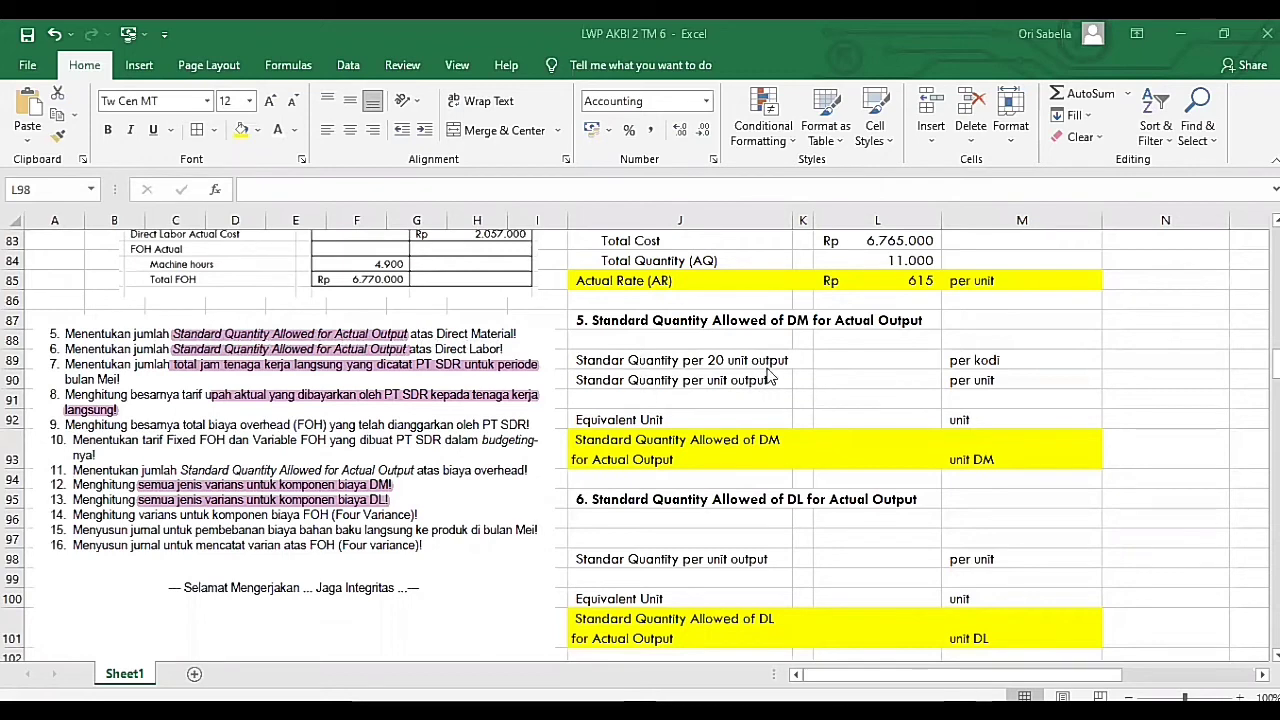
Enter the DM standard quantity of 100 per 20 units in L89 and calculate the per-unit quantity in L90 (=100/20).
{"action": "left_click", "coordinate": [867, 357]}
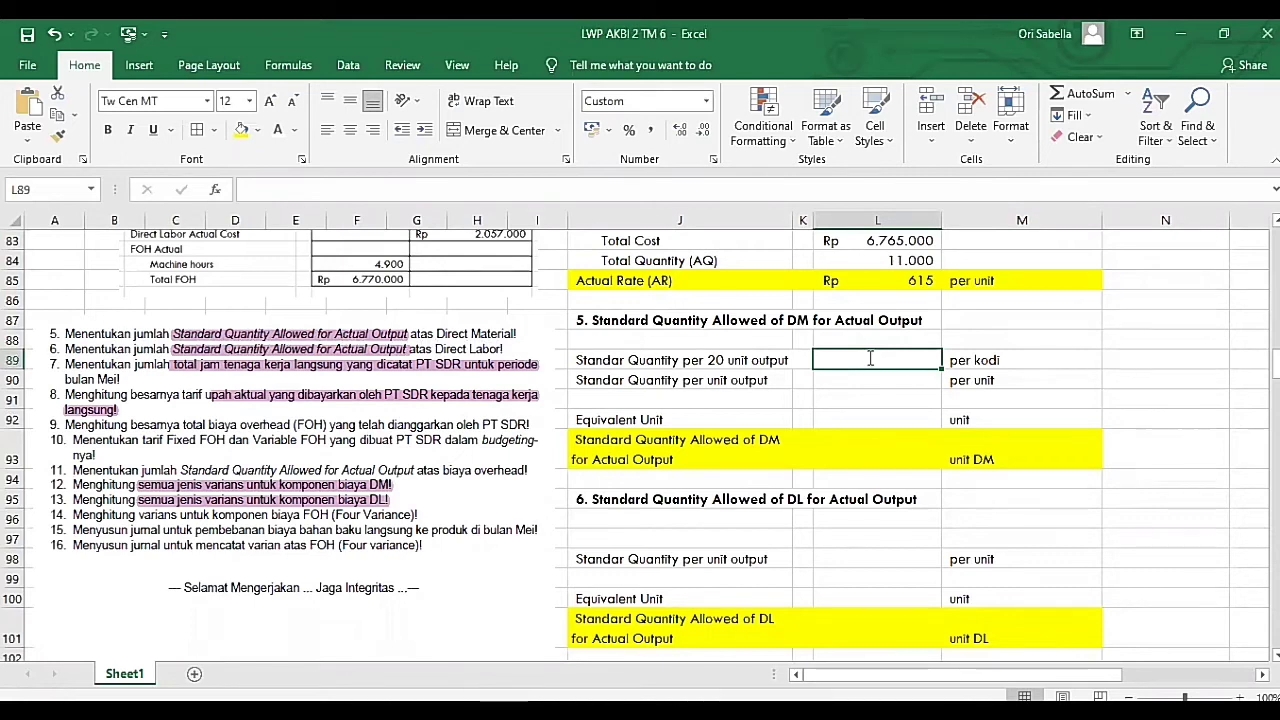
{"action": "type", "text": "100"}
{"action": "key", "text": "Return"}
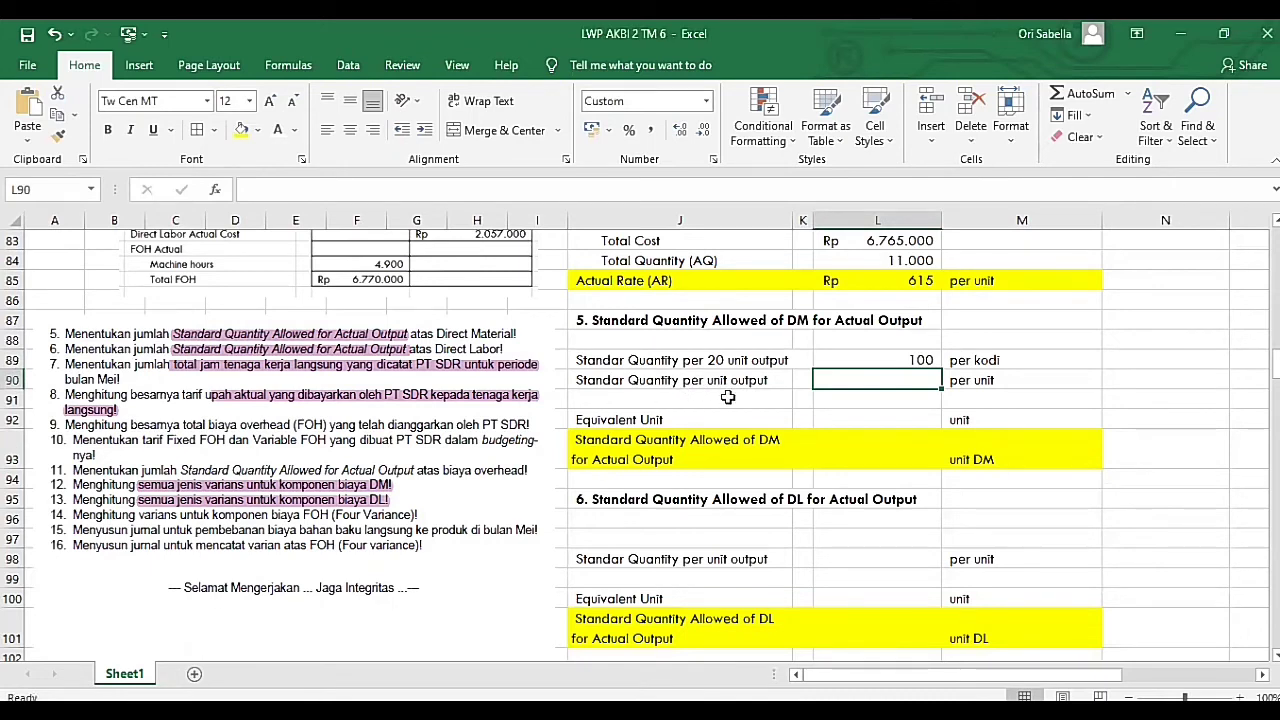
{"action": "type", "text": "=100/1"}
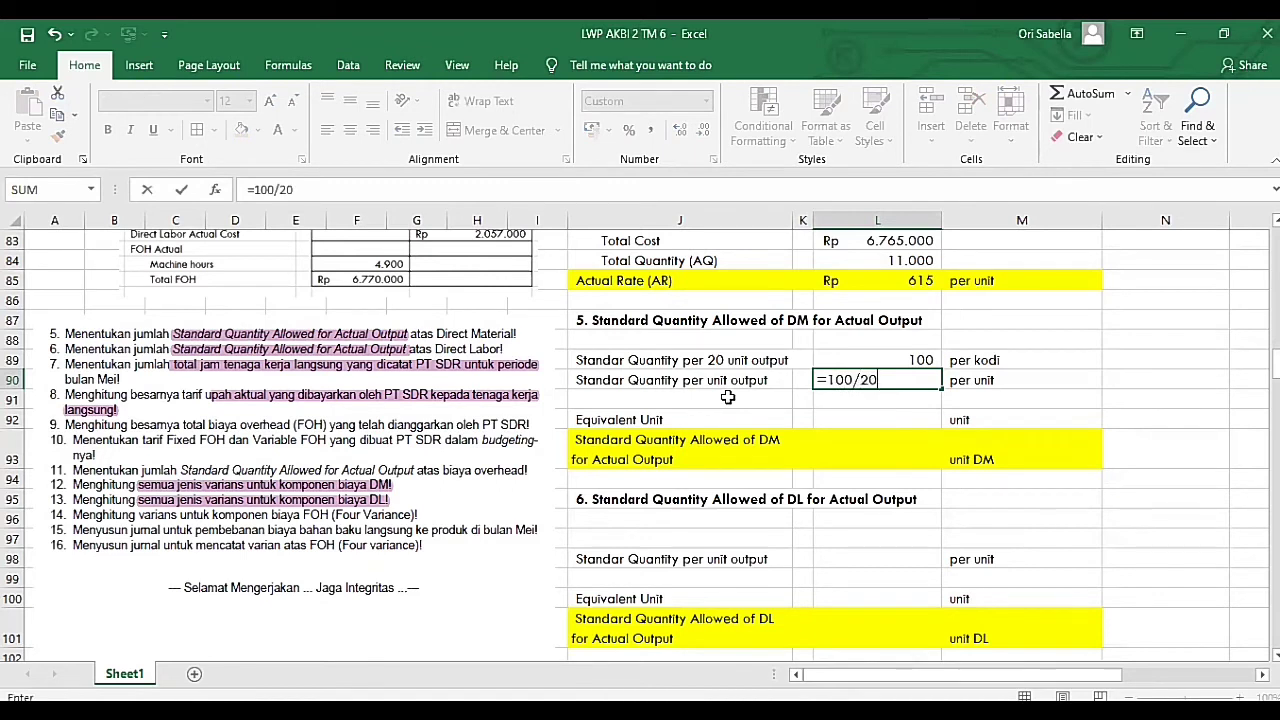
{"action": "key", "text": "Return"}
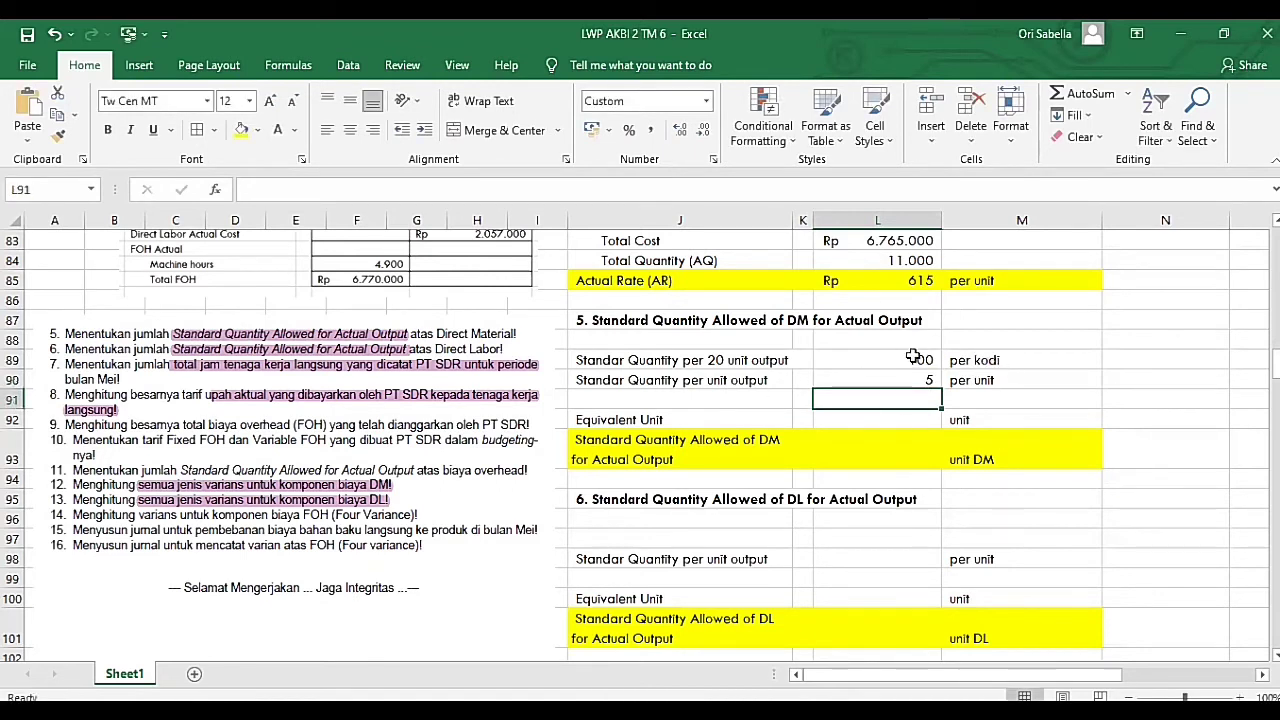
Link the question 5 Equivalent Unit in L92 to the DM total equivalent units (=M77).
{"action": "left_click", "coordinate": [848, 422]}
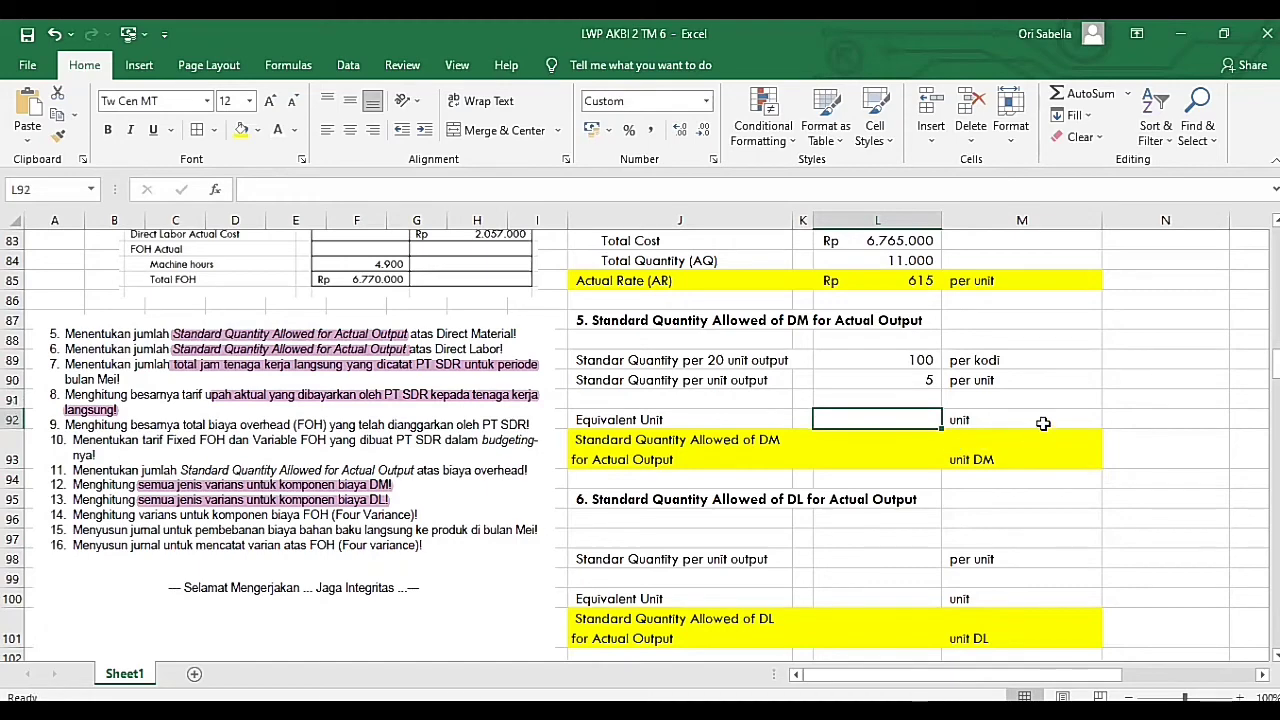
{"action": "type", "text": "="}
{"action": "scroll", "coordinate": [1096, 280], "scroll_direction": "up", "scroll_amount": 5}
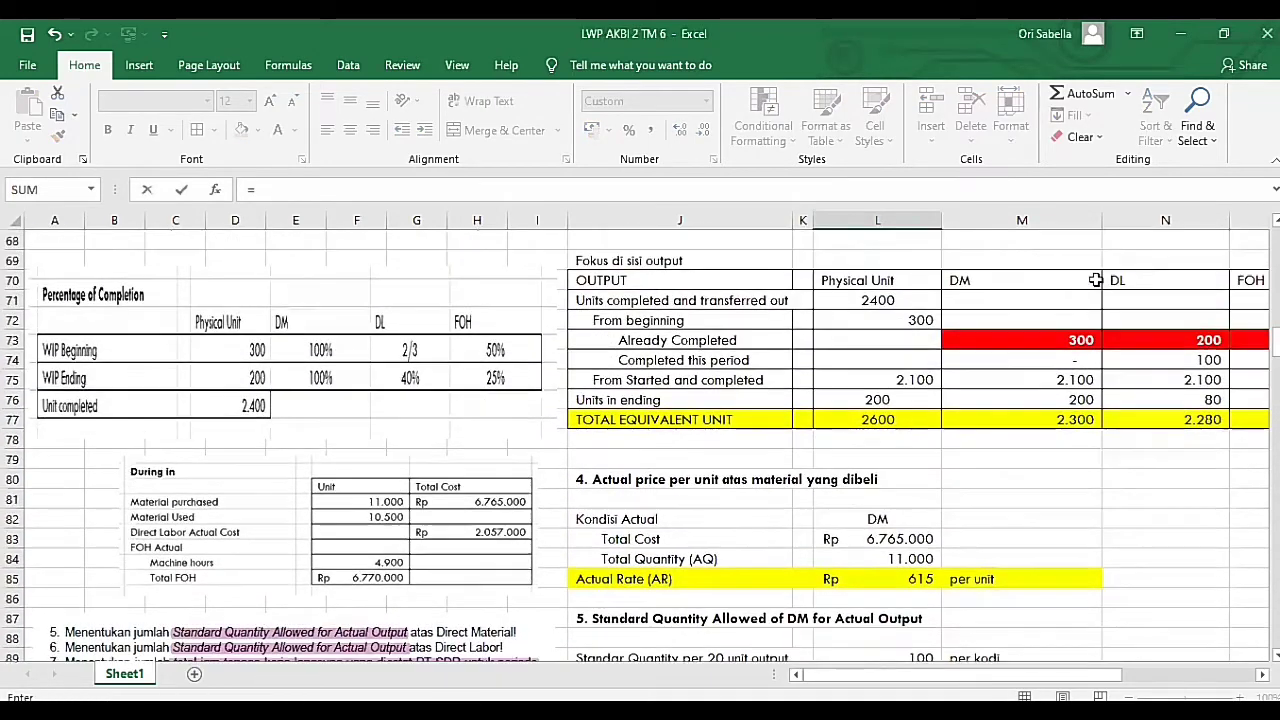
{"action": "left_click", "coordinate": [1068, 418]}
{"action": "key", "text": "Return"}
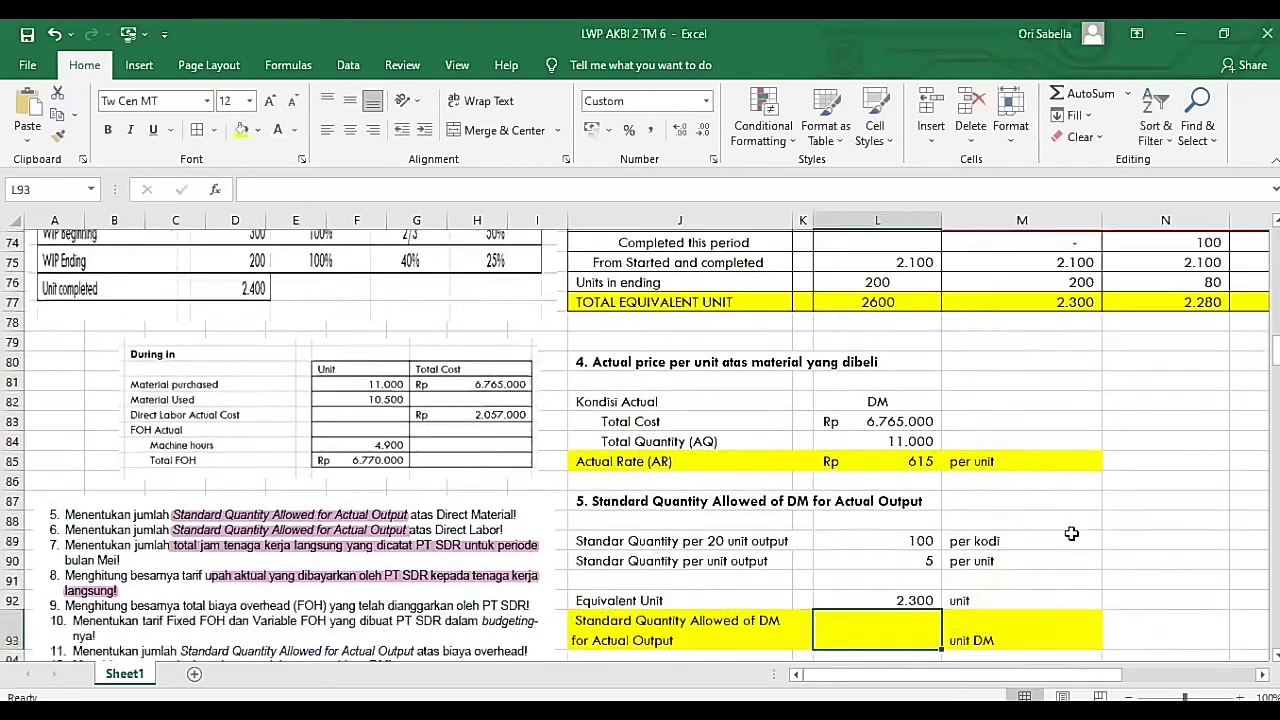
Calculate the Standard Quantity Allowed of DM in L93 as equivalent units times standard quantity per unit (=L92*L90).
{"action": "scroll", "coordinate": [1071, 533], "scroll_direction": "down", "scroll_amount": 1}
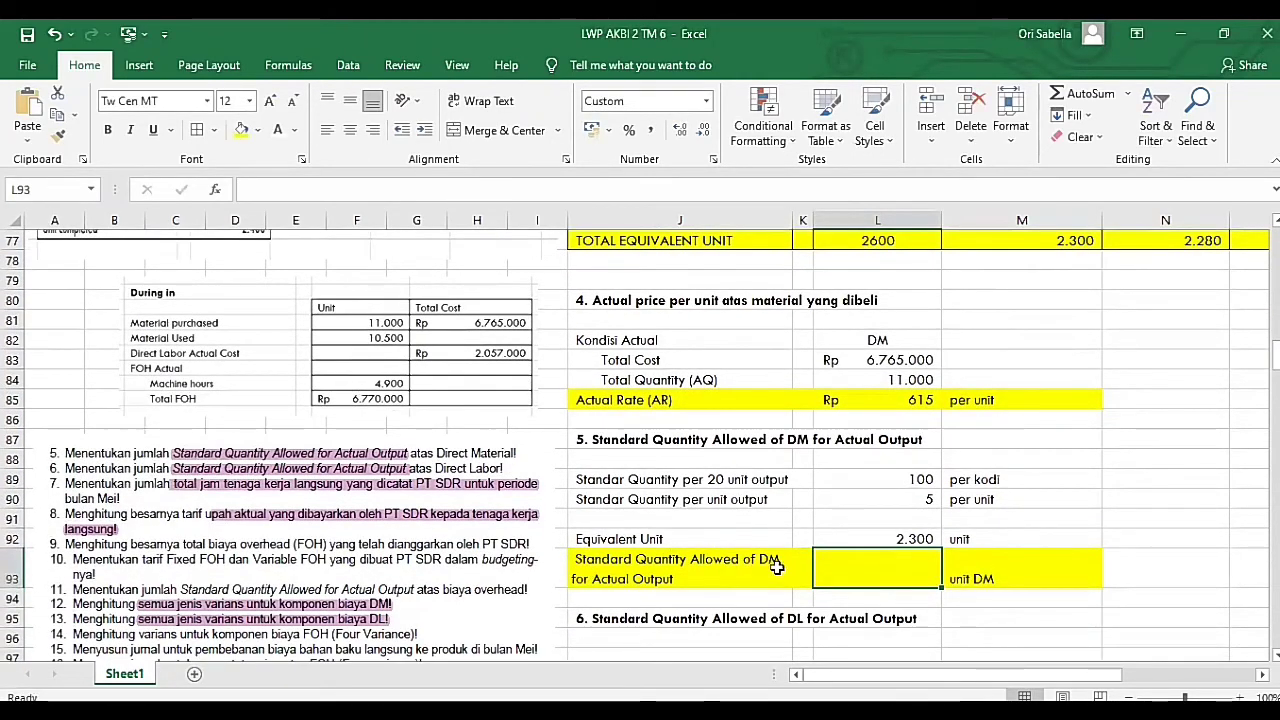
{"action": "type", "text": "="}
{"action": "key", "text": "Up"}
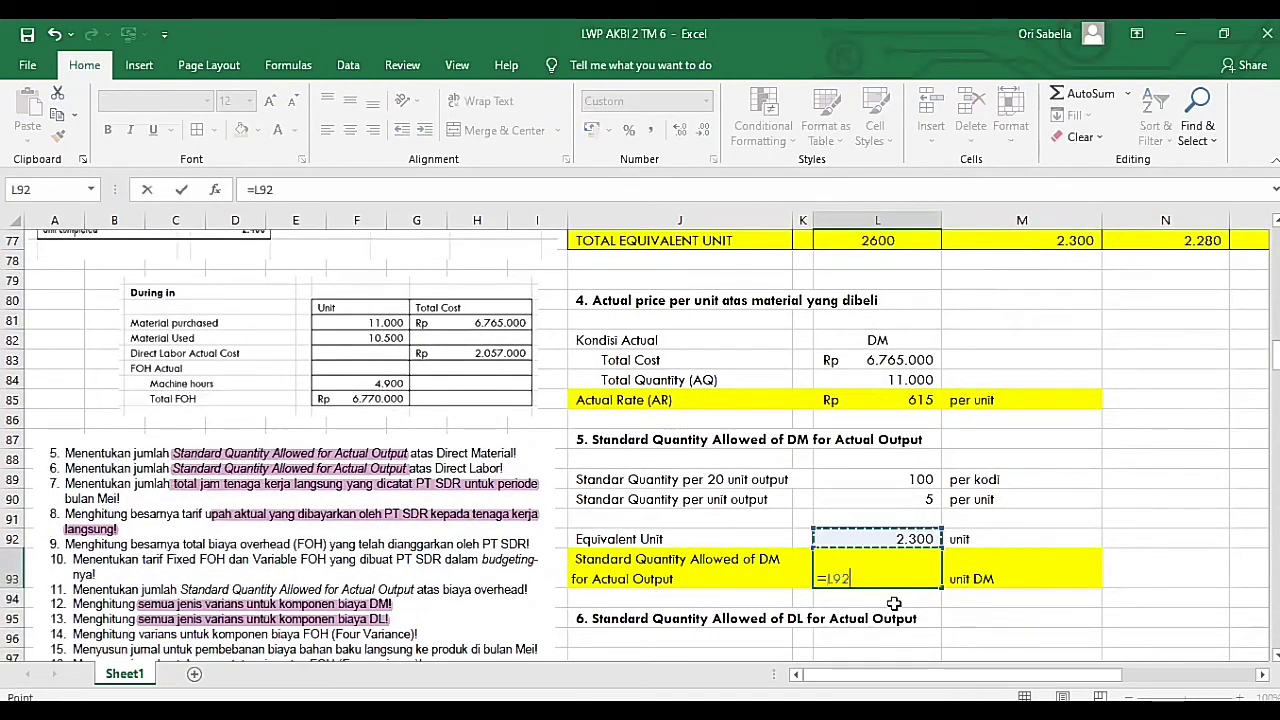
{"action": "type", "text": "*"}
{"action": "key", "text": "Up"}
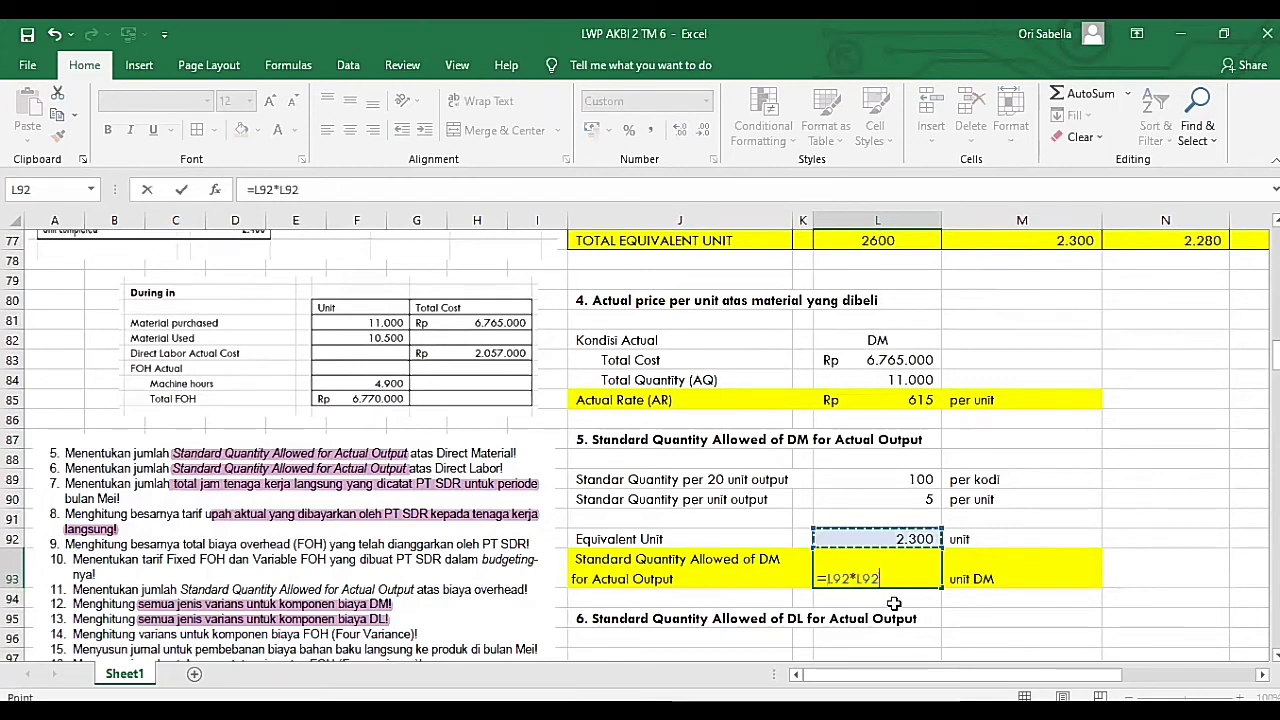
{"action": "key", "text": "Up"}
{"action": "key", "text": "Up"}
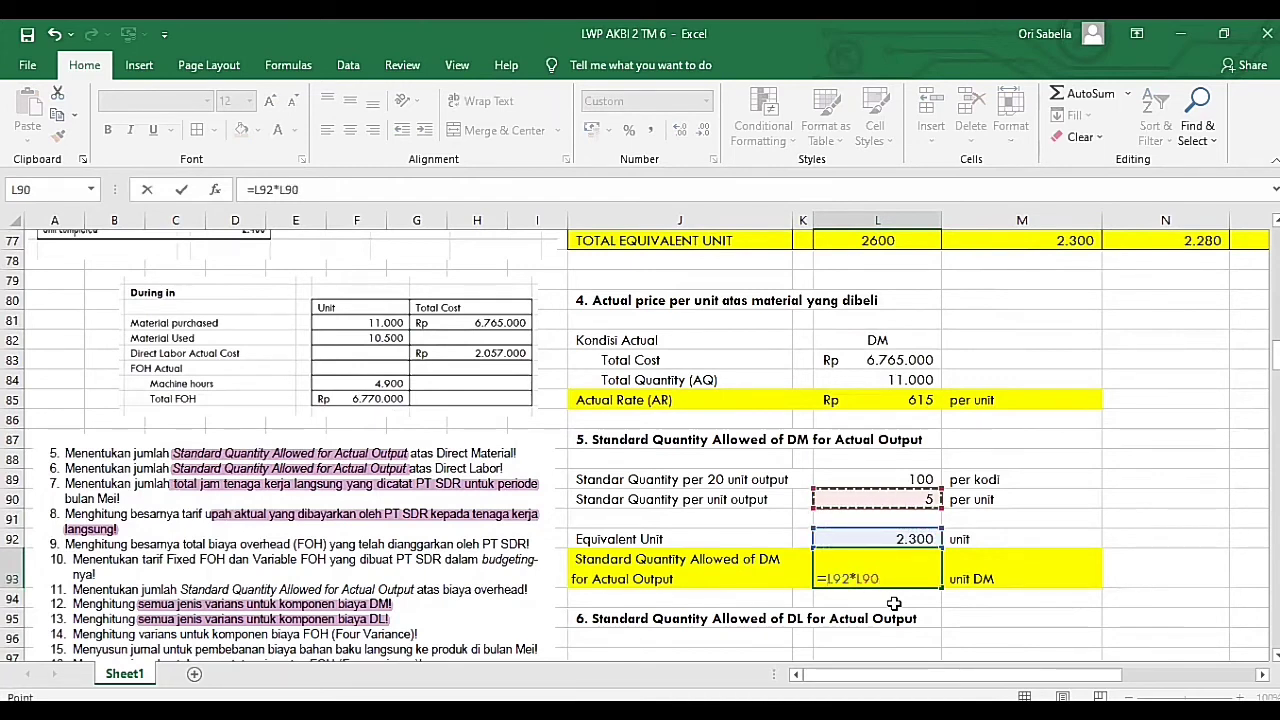
{"action": "key", "text": "Return"}
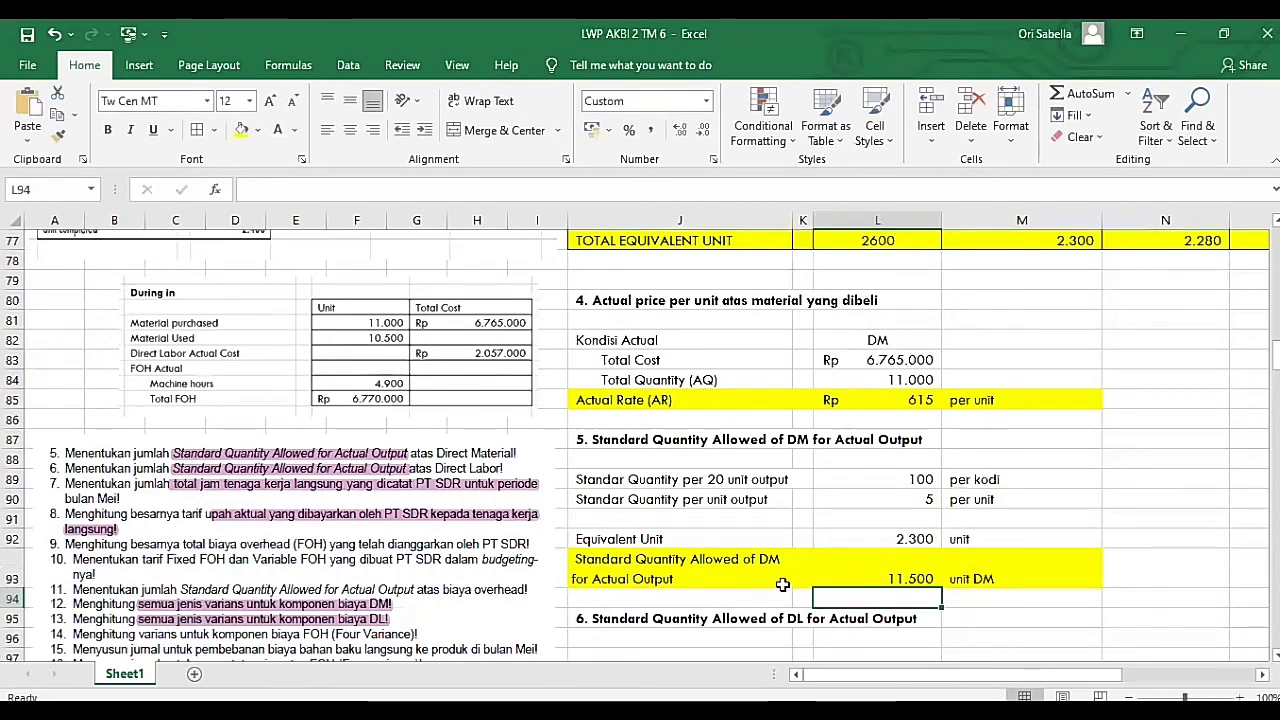
Enter 0,75 as the DL standard quantity per unit output in L98 under question 6.
{"action": "scroll", "coordinate": [669, 418], "scroll_direction": "down", "scroll_amount": 3}
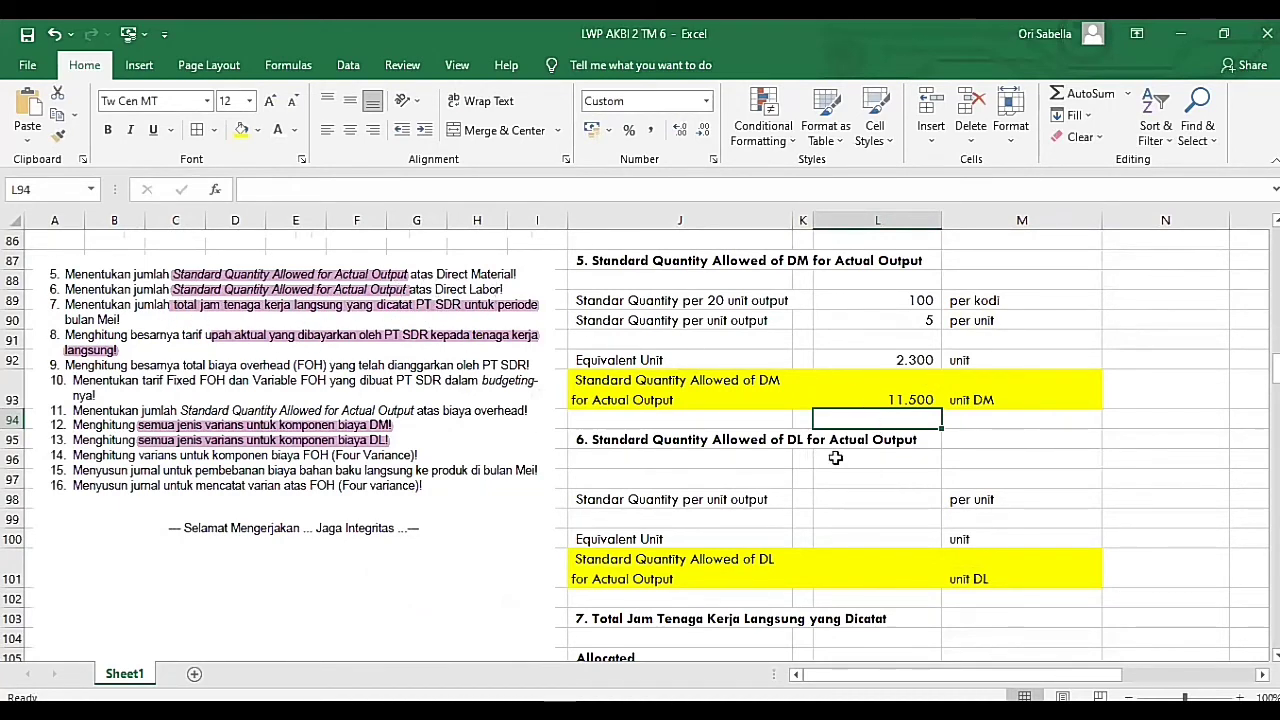
{"action": "left_click", "coordinate": [862, 497]}
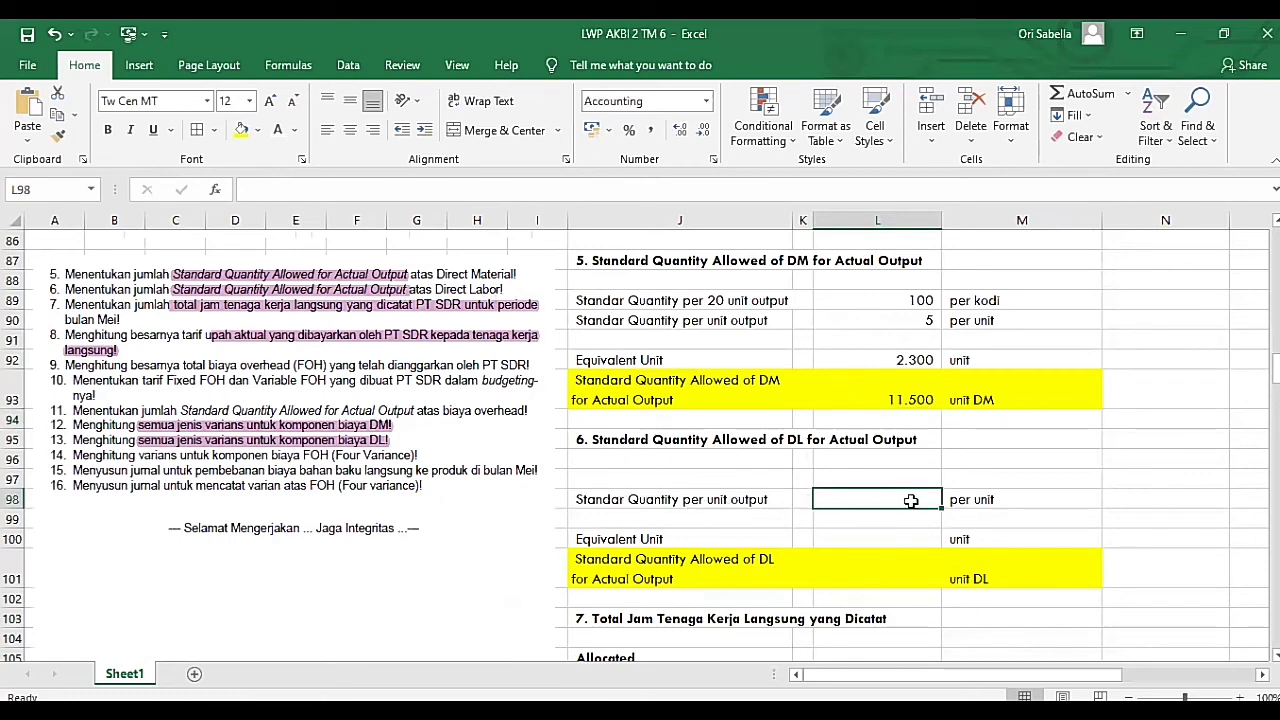
{"action": "scroll", "coordinate": [933, 505], "scroll_direction": "up", "scroll_amount": 12}
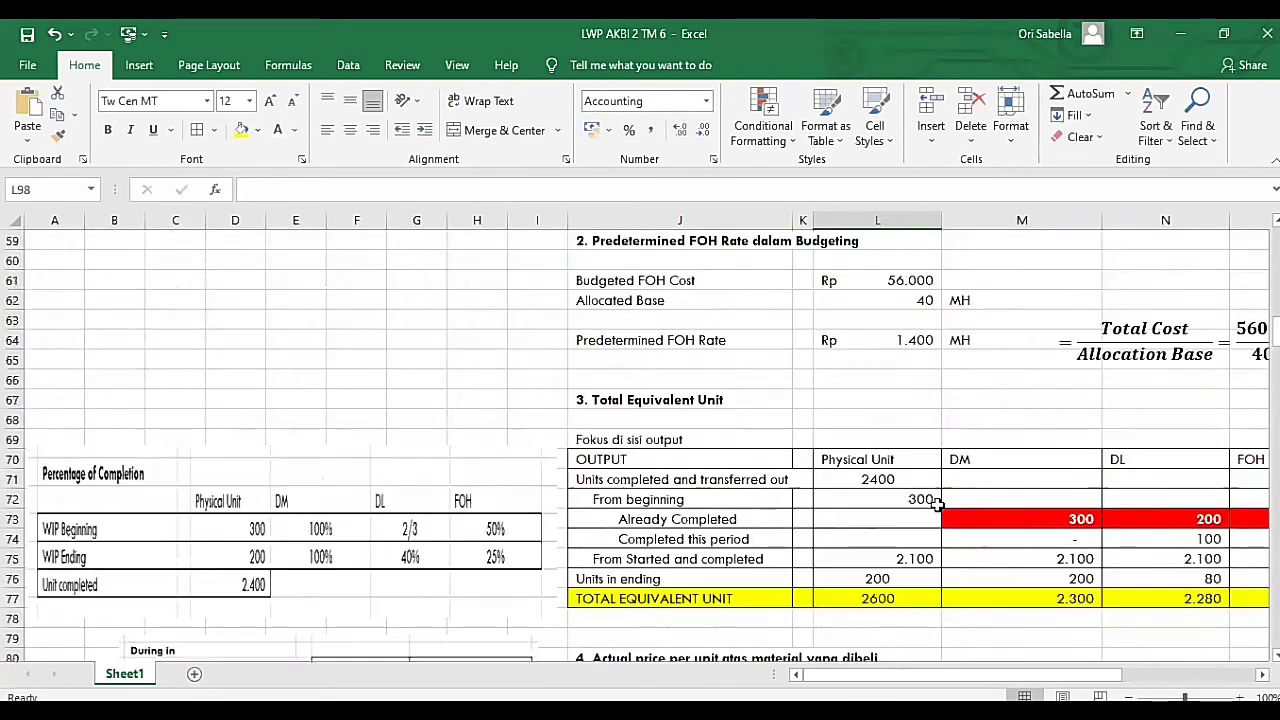
{"action": "scroll", "coordinate": [905, 388], "scroll_direction": "down", "scroll_amount": 11}
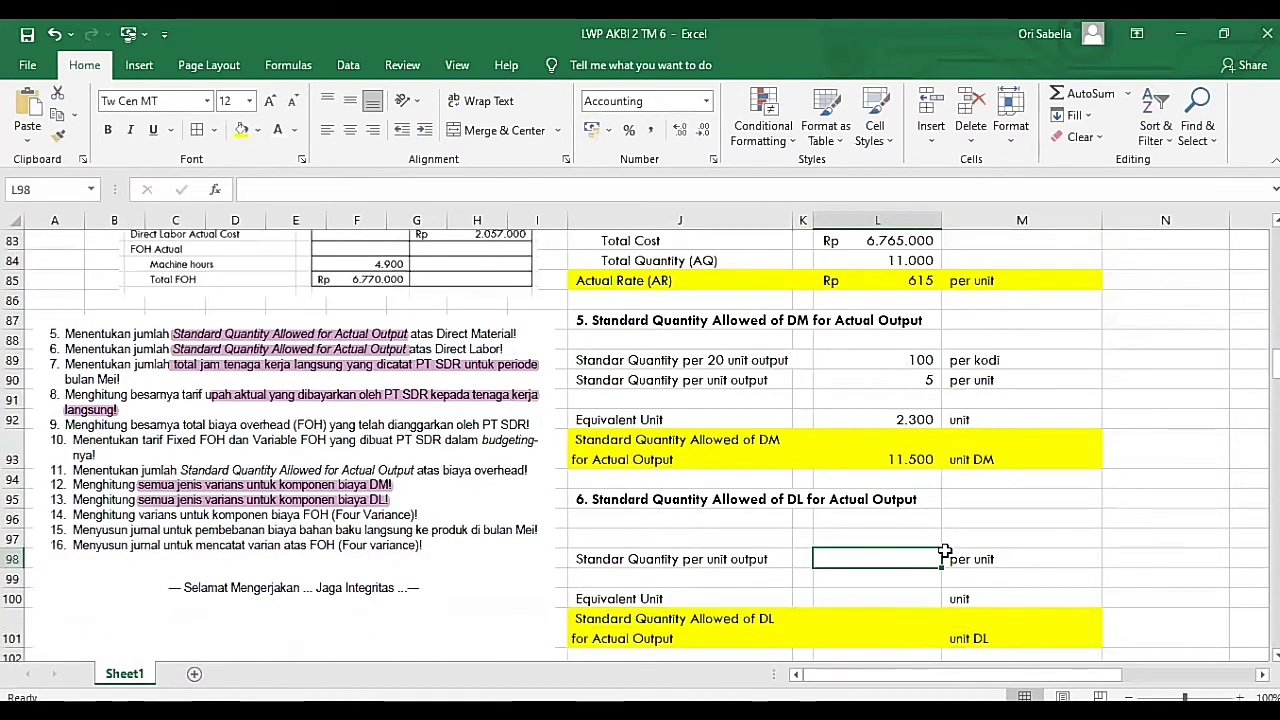
{"action": "type", "text": "0,75"}
{"action": "key", "text": "Return"}
{"action": "key", "text": "Return"}
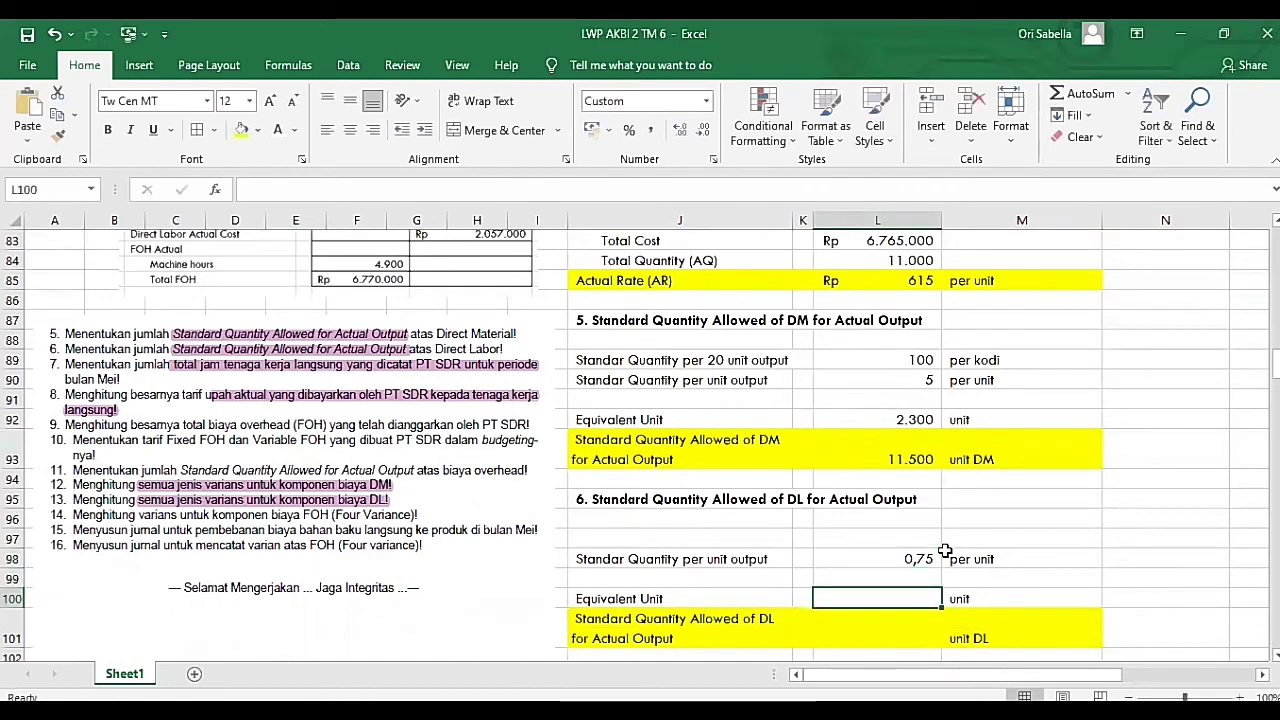
Link the question 6 Equivalent Unit in L100 to the DL total equivalent units (=N77).
{"action": "type", "text": "="}
{"action": "scroll", "coordinate": [1110, 450], "scroll_direction": "up", "scroll_amount": 6}
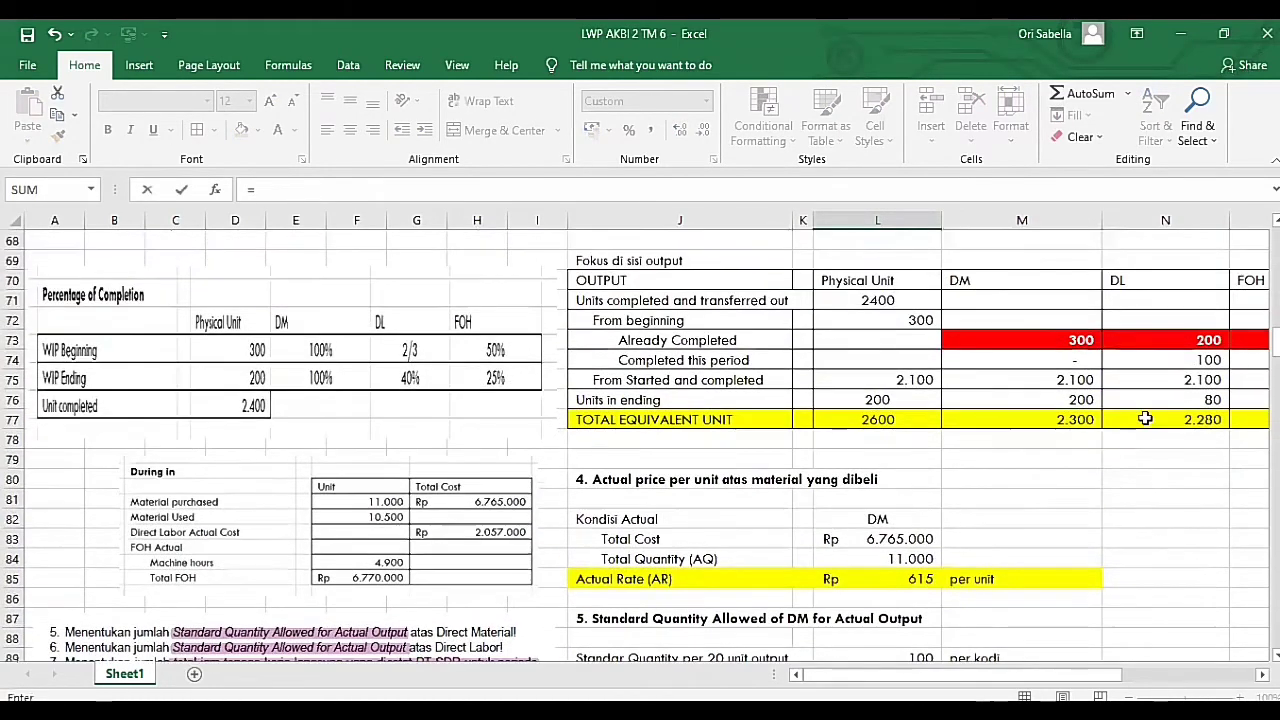
{"action": "left_click", "coordinate": [1168, 479]}
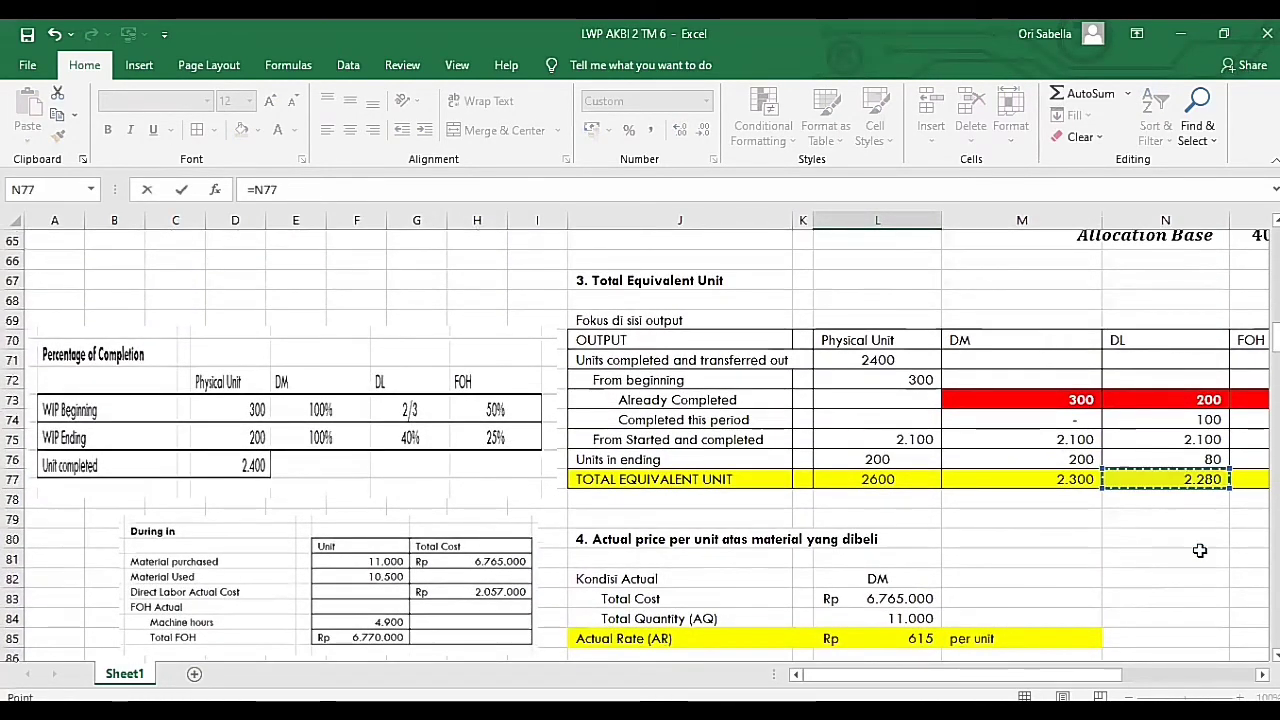
{"action": "key", "text": "Return"}
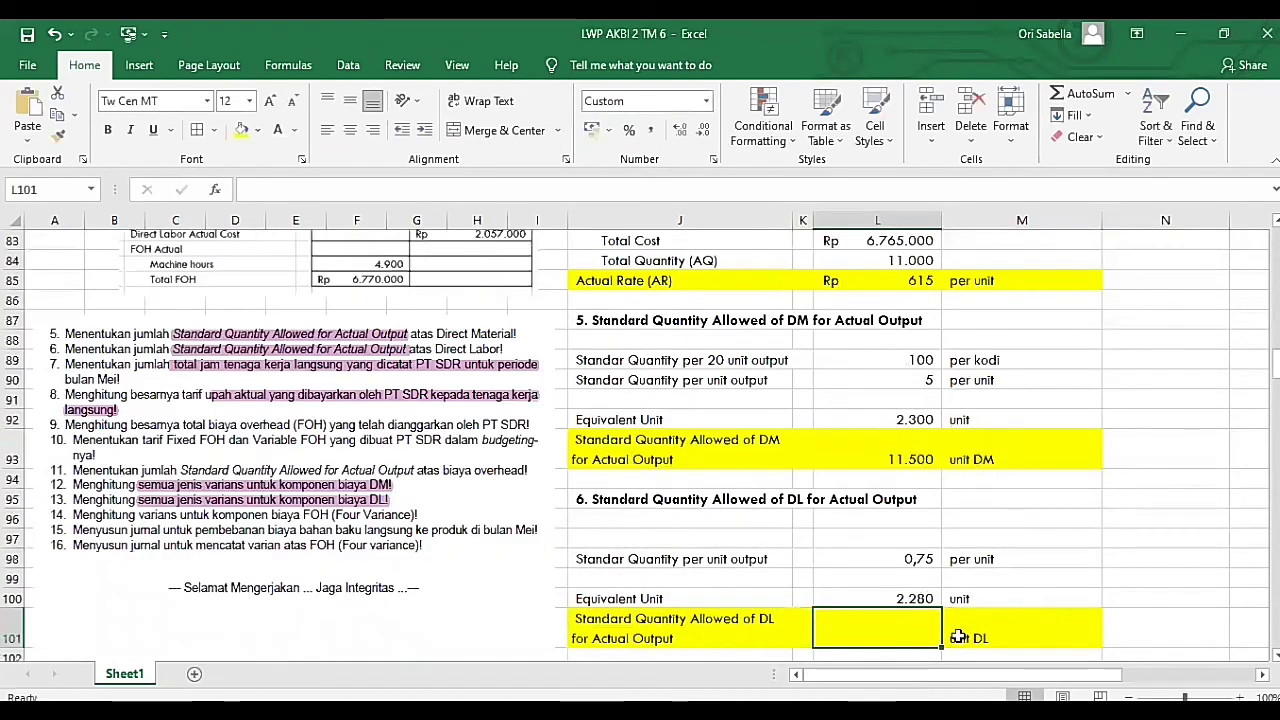
Calculate the Standard Quantity Allowed of DL in L101 as equivalent units times standard quantity per unit (=L100*L98).
{"action": "type", "text": "="}
{"action": "left_click", "coordinate": [896, 597]}
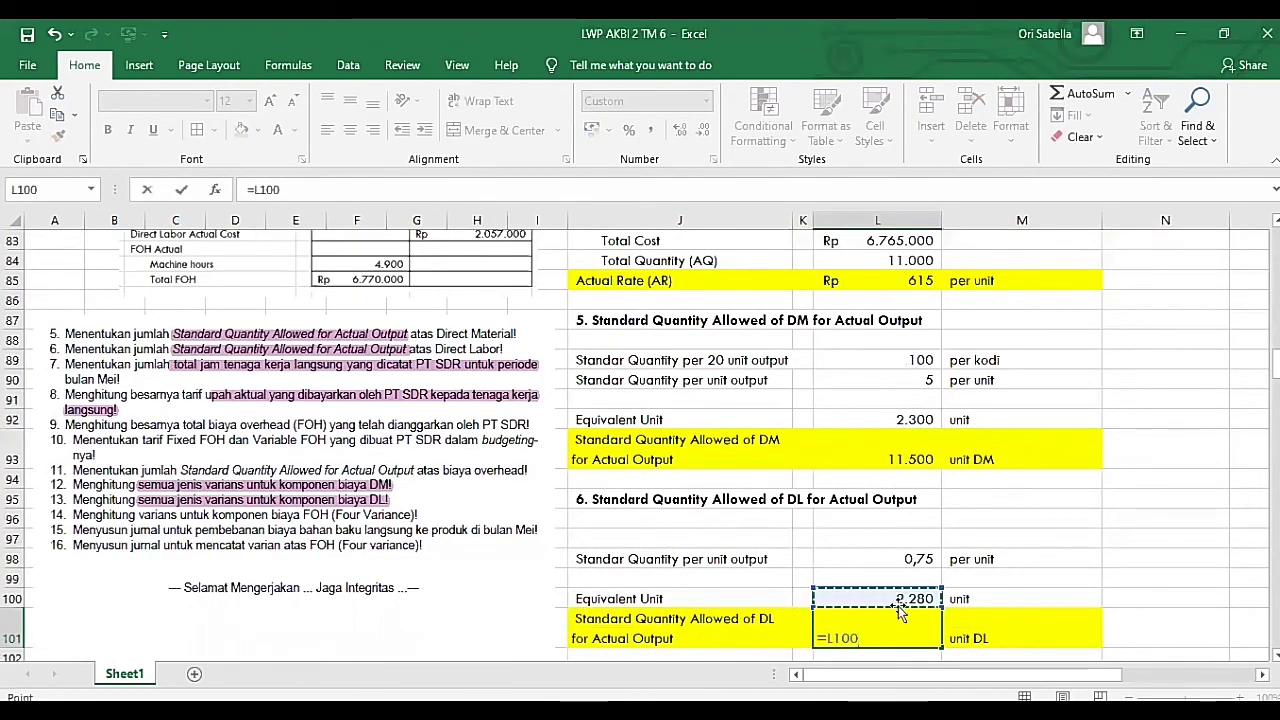
{"action": "type", "text": "*"}
{"action": "left_click", "coordinate": [918, 562]}
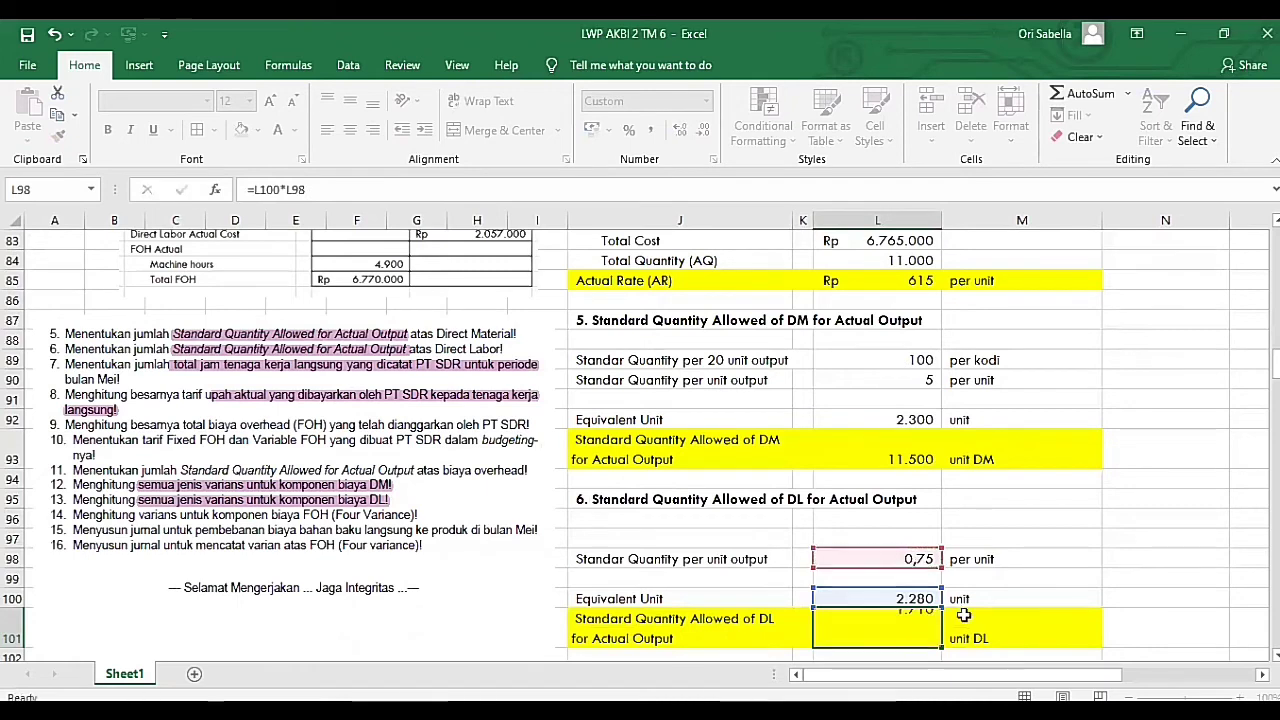
{"action": "key", "text": "Return"}
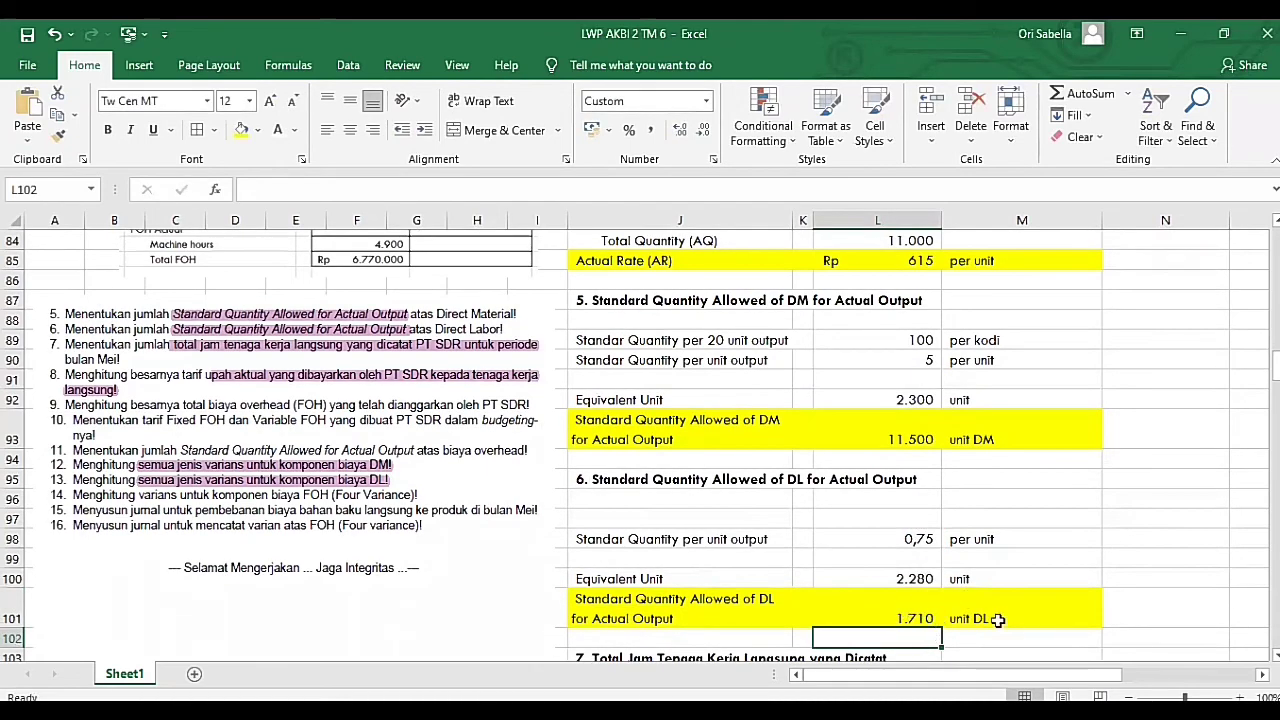
Write the allocated AMQ x SR line "1.710 x Rp1200" in J107 under question 7 and put its product in J108.
{"action": "scroll", "coordinate": [450, 222], "scroll_direction": "down", "scroll_amount": 1}
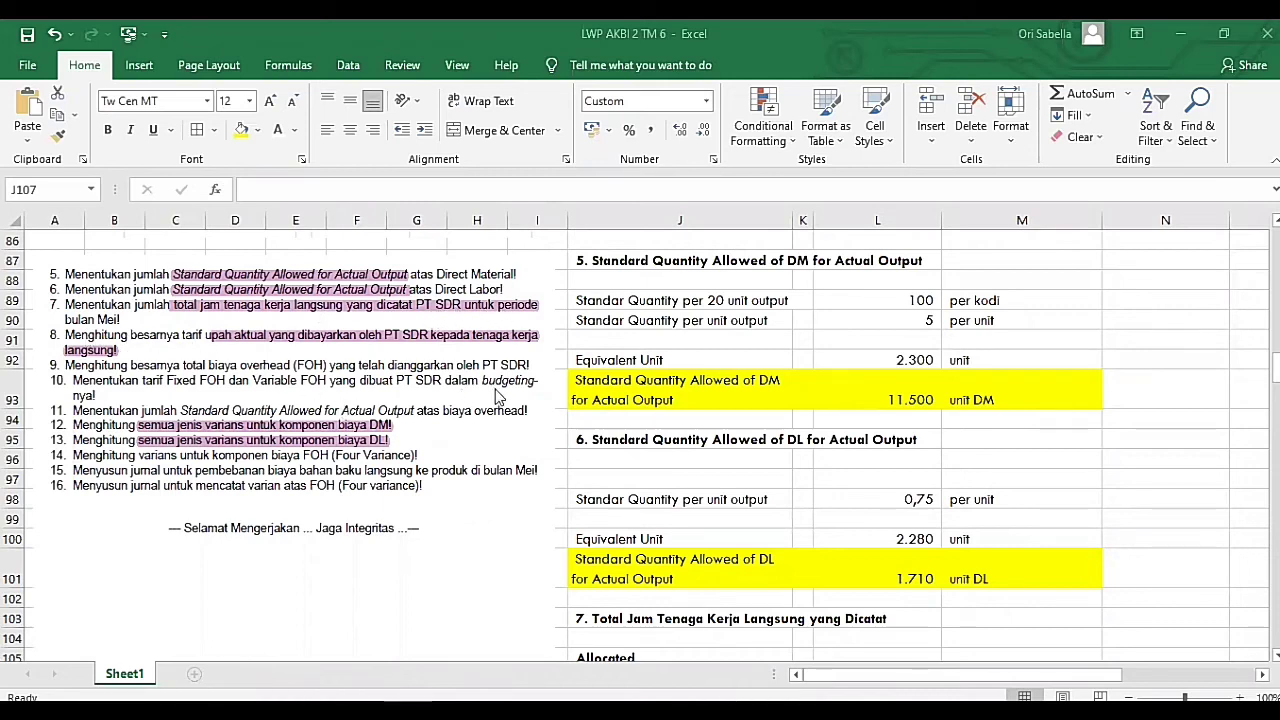
{"action": "scroll", "coordinate": [558, 412], "scroll_direction": "down", "scroll_amount": 1}
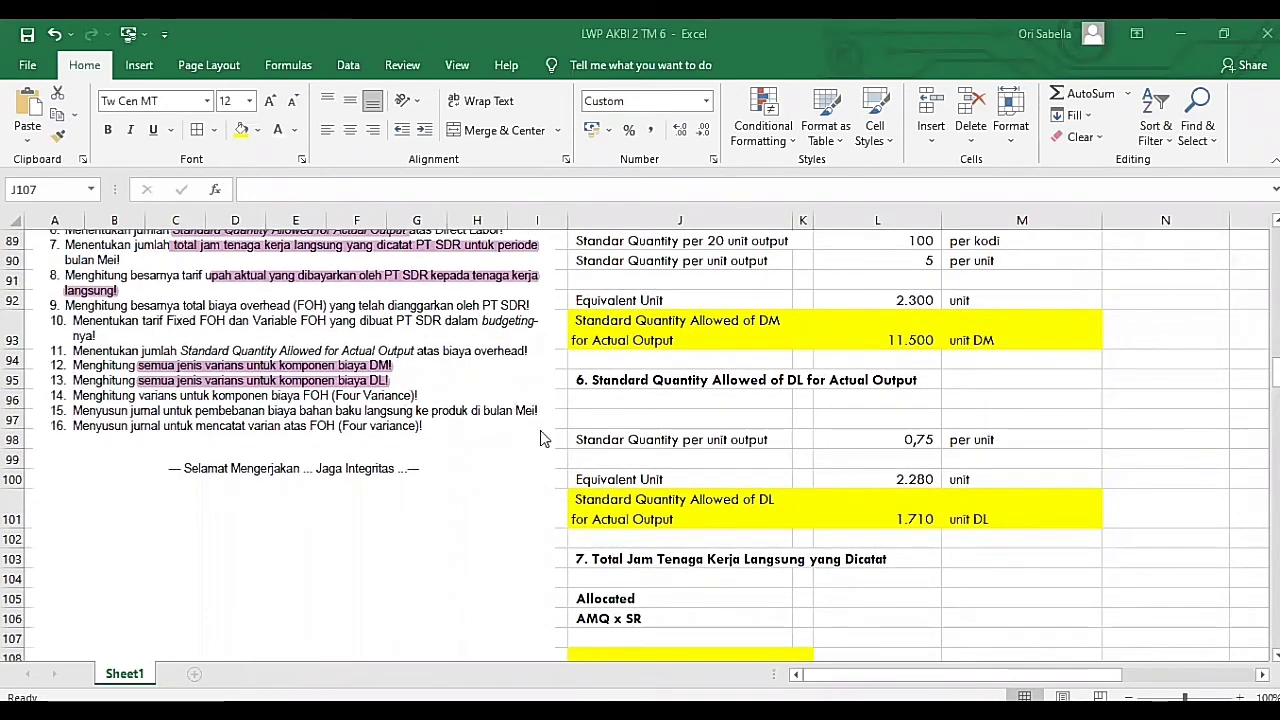
{"action": "scroll", "coordinate": [575, 477], "scroll_direction": "down", "scroll_amount": 1}
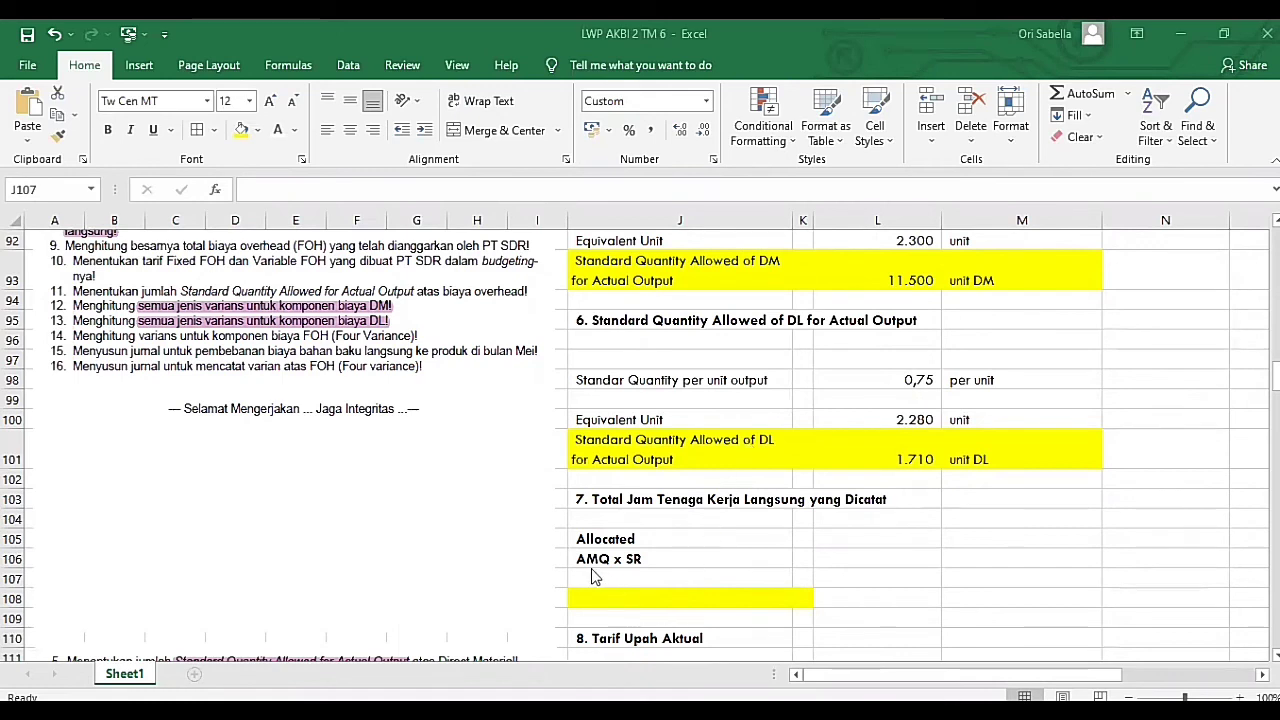
{"action": "left_click", "coordinate": [666, 577]}
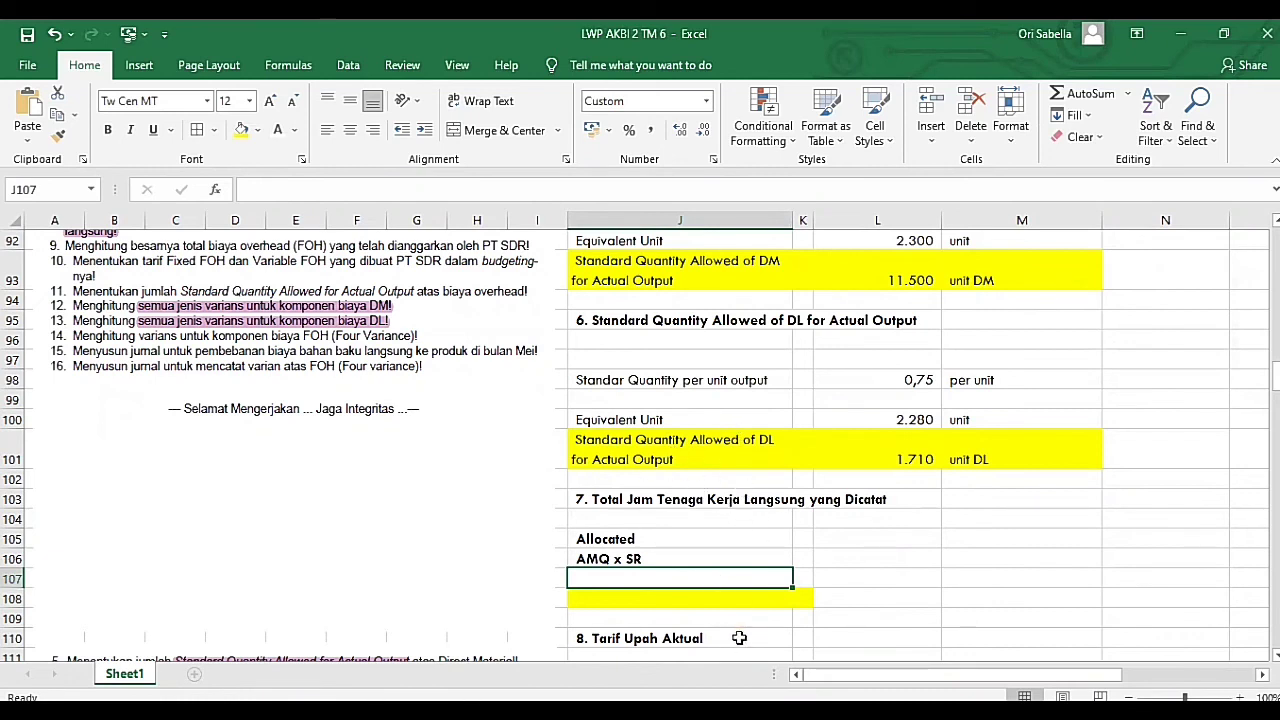
{"action": "type", "text": "1."}
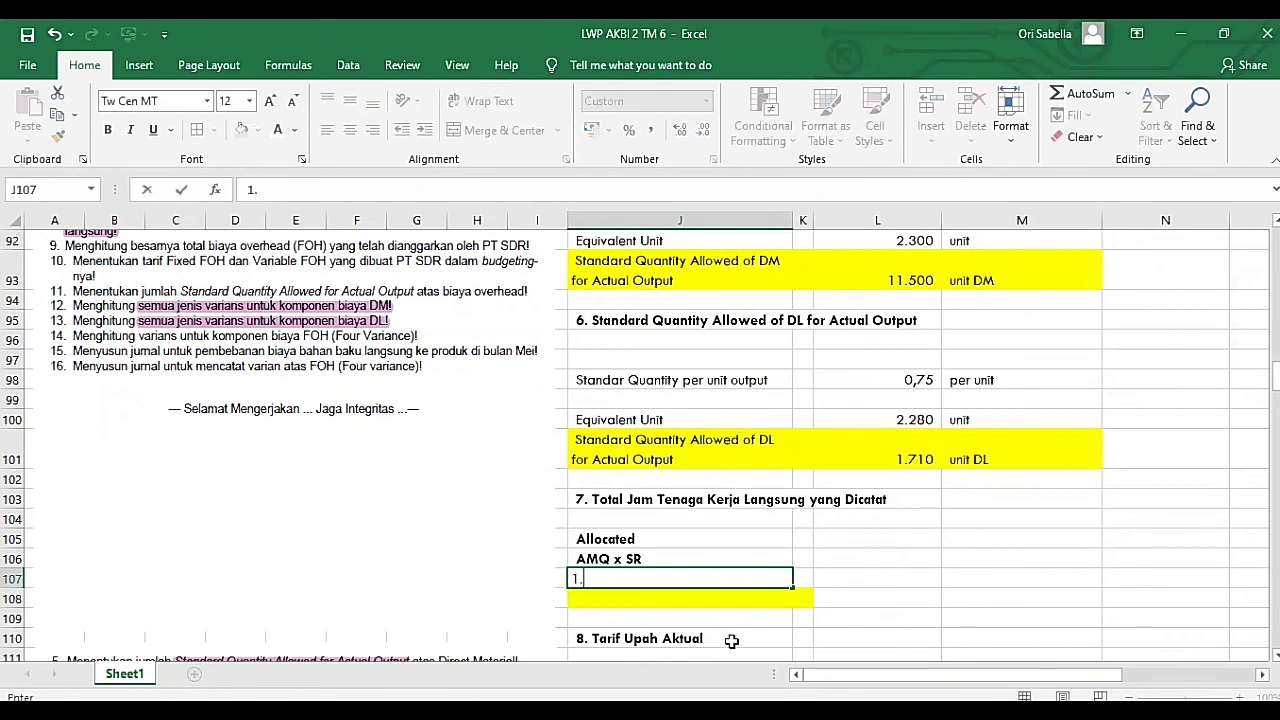
{"action": "type", "text": "710"}
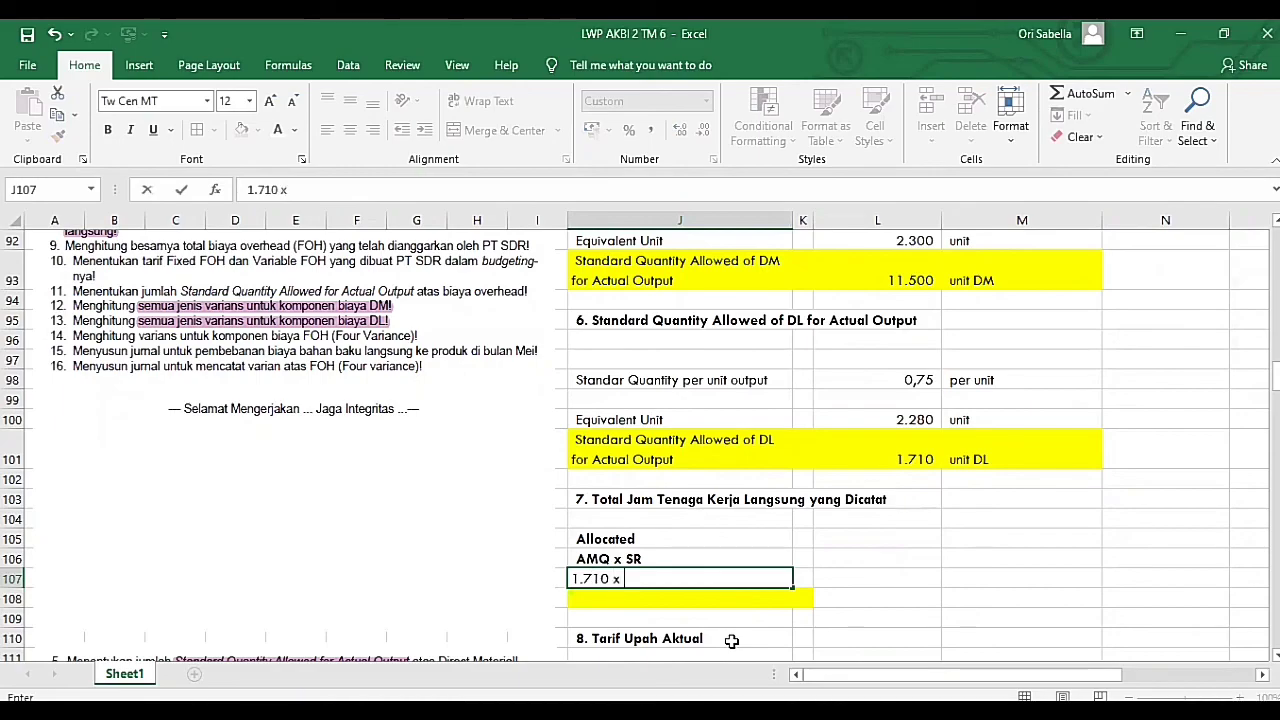
{"action": "type", "text": " x"}
{"action": "scroll", "coordinate": [731, 640], "scroll_direction": "up", "scroll_amount": 20}
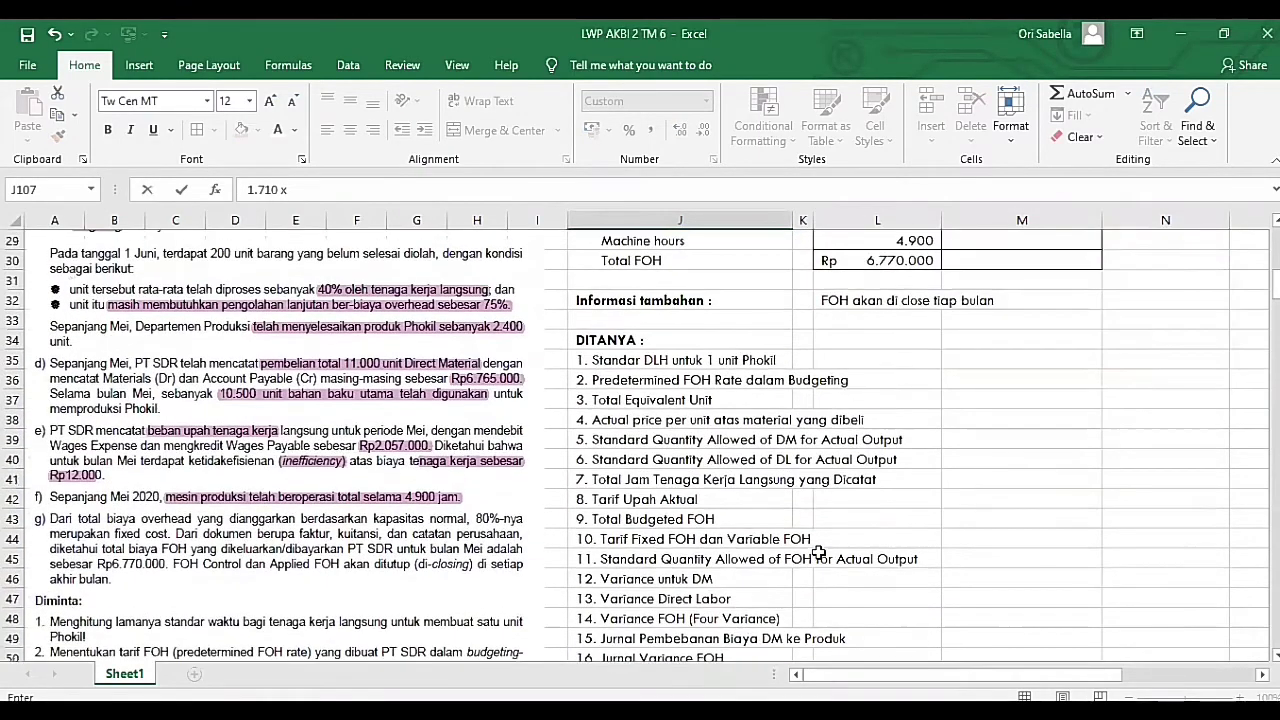
{"action": "scroll", "coordinate": [818, 552], "scroll_direction": "up", "scroll_amount": 10}
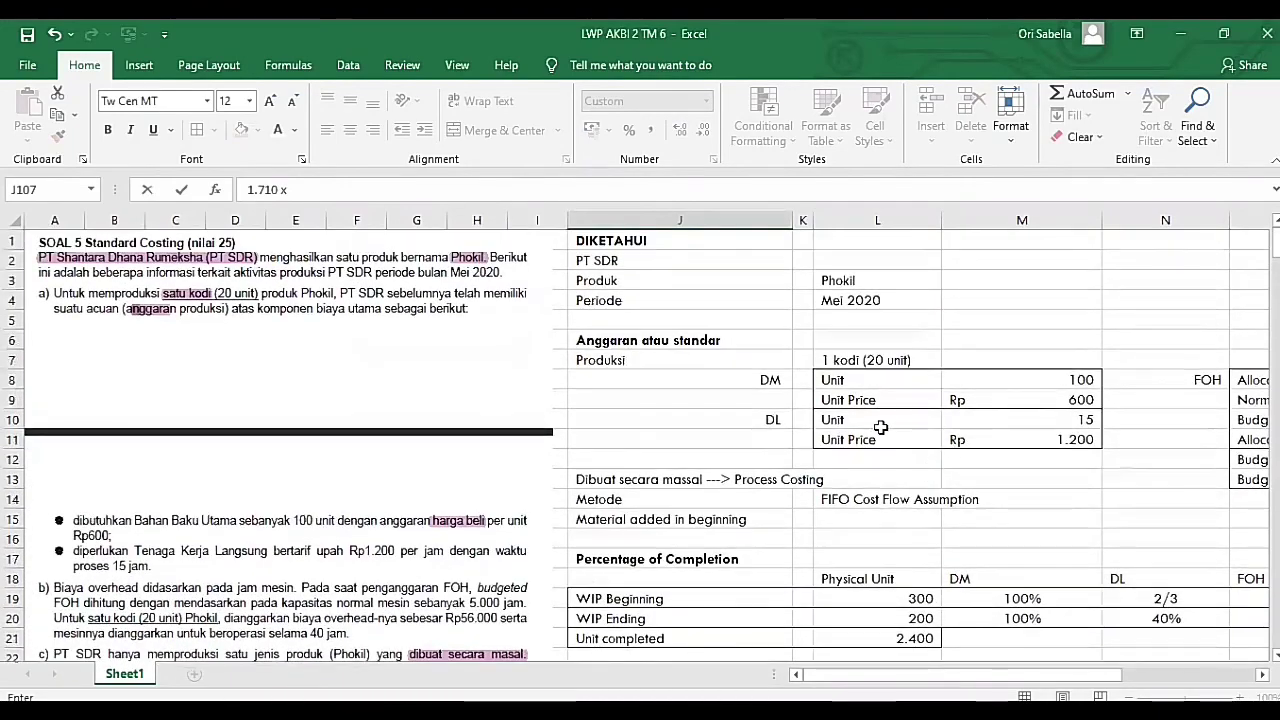
{"action": "scroll", "coordinate": [924, 527], "scroll_direction": "down", "scroll_amount": 7}
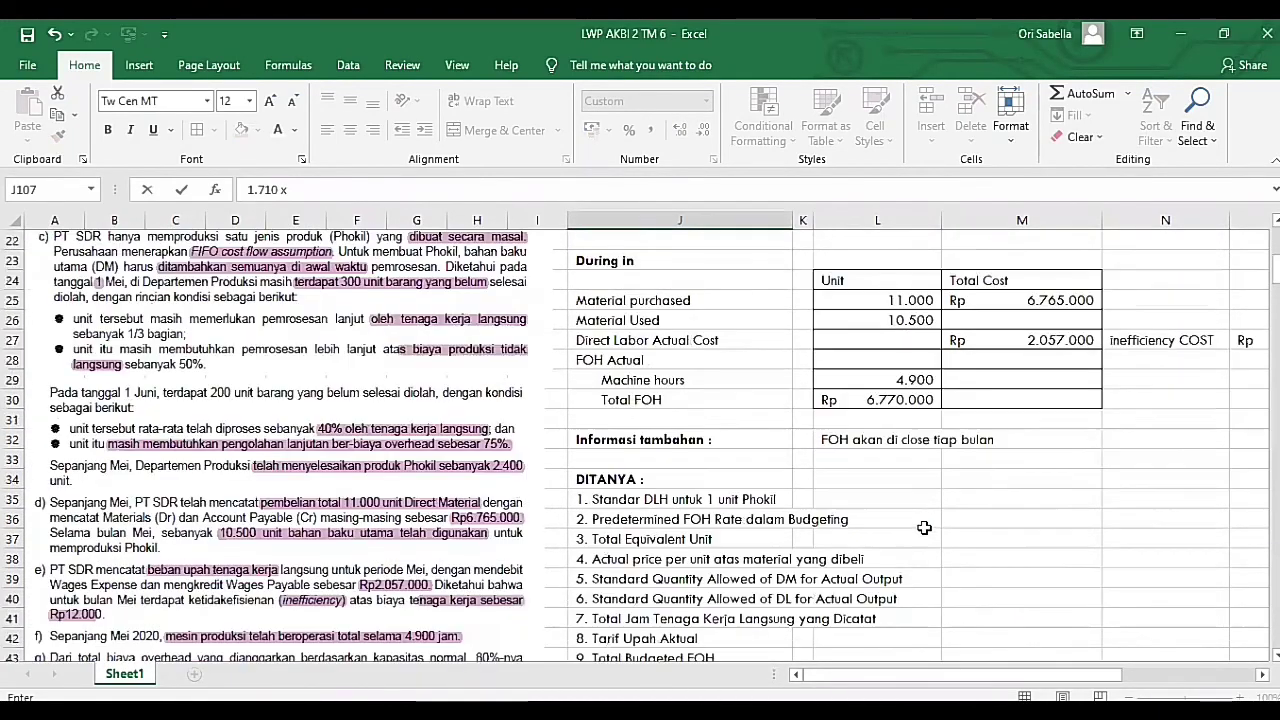
{"action": "scroll", "coordinate": [924, 527], "scroll_direction": "down", "scroll_amount": 20}
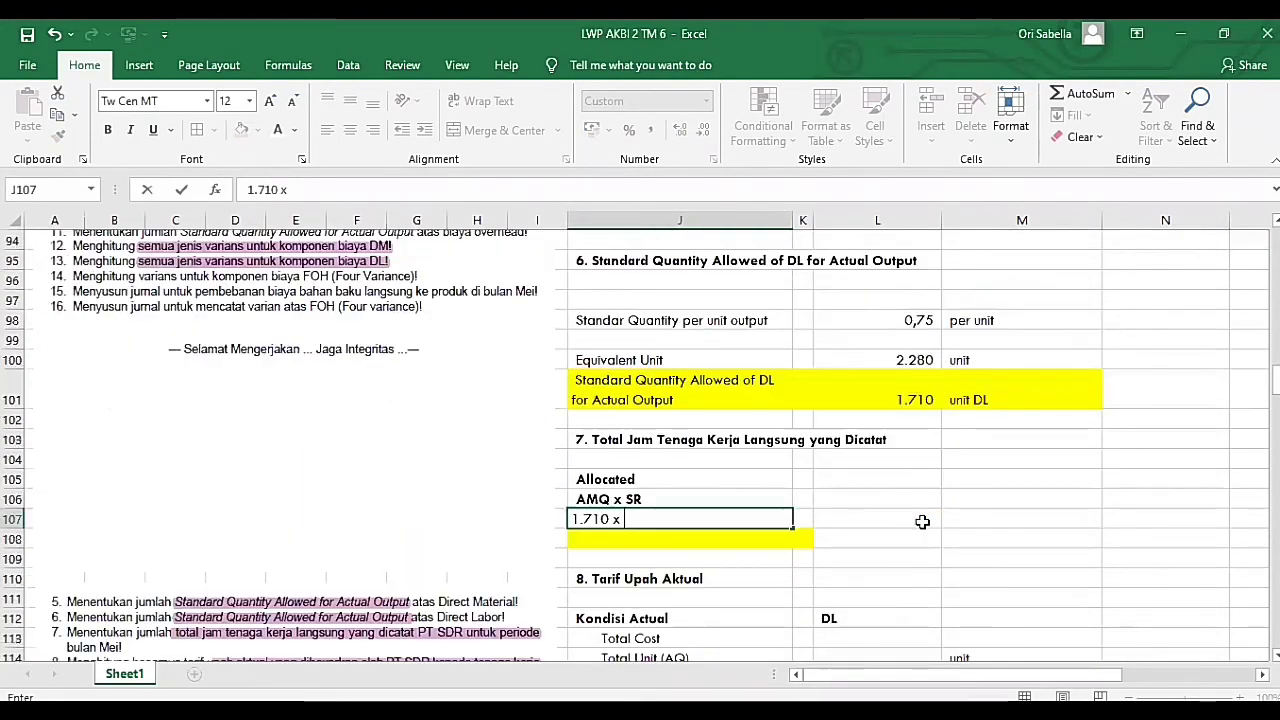
{"action": "type", "text": "Rp12"}
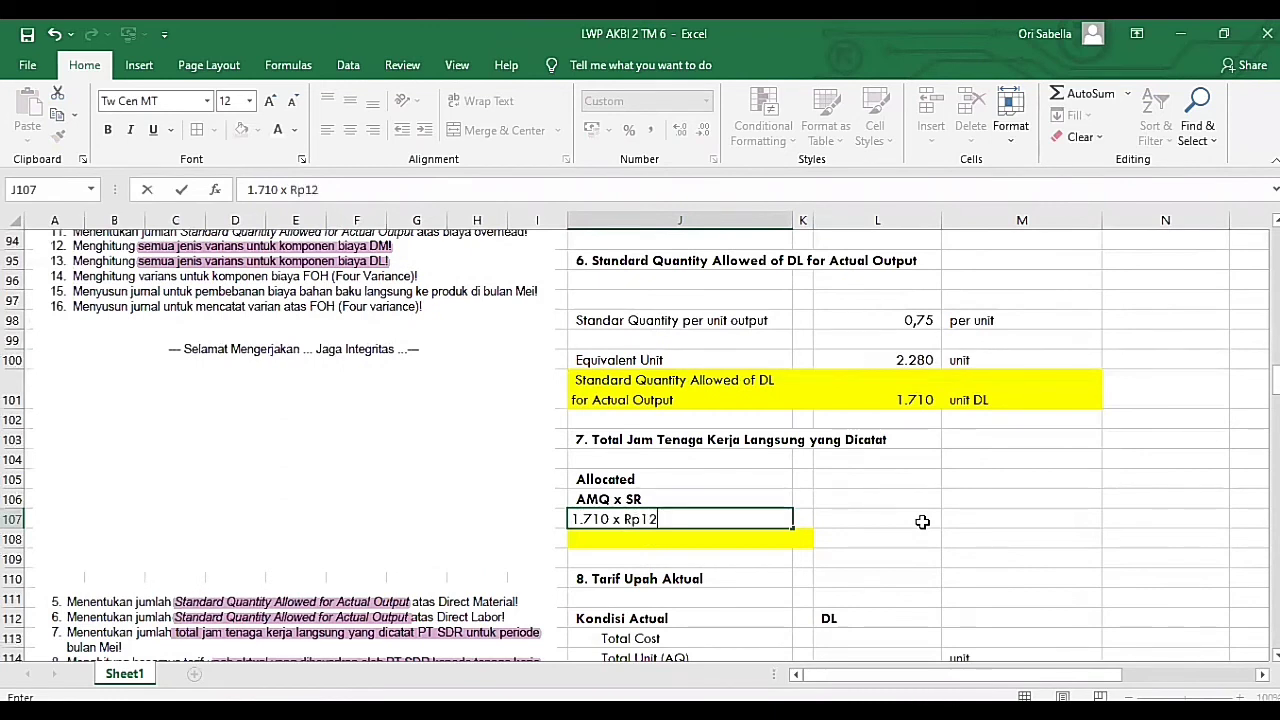
{"action": "type", "text": "00"}
{"action": "key", "text": "Return"}
{"action": "key", "text": "Return"}
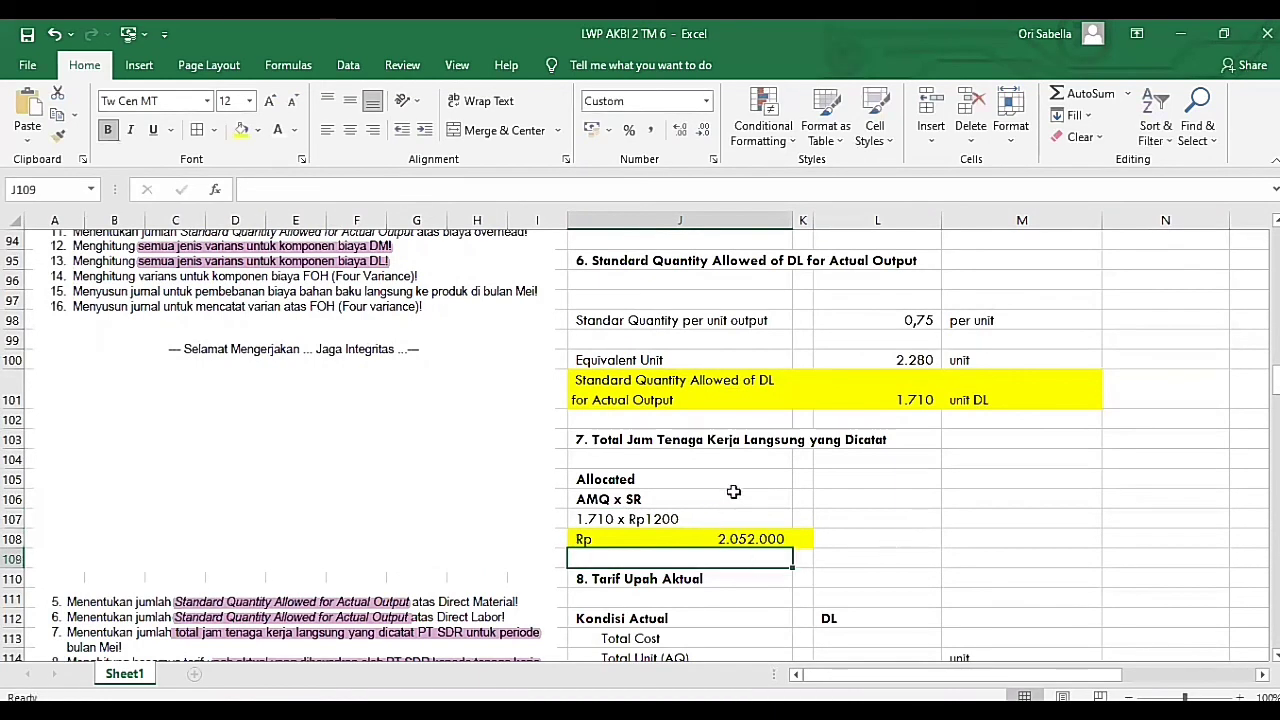